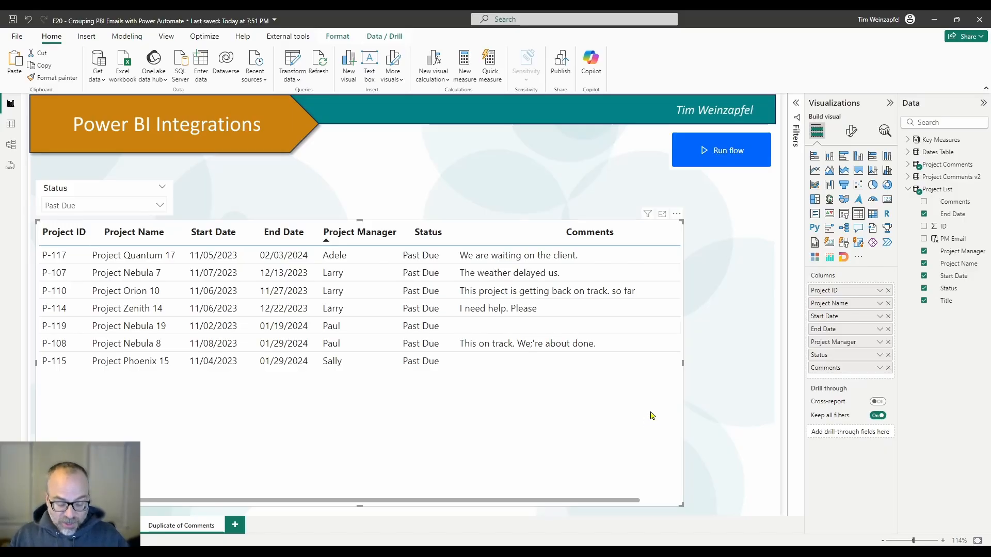
# Duplicate the project table and shrink the copy to a small visual just below the Run flow button.
pyautogui.click(43, 66)
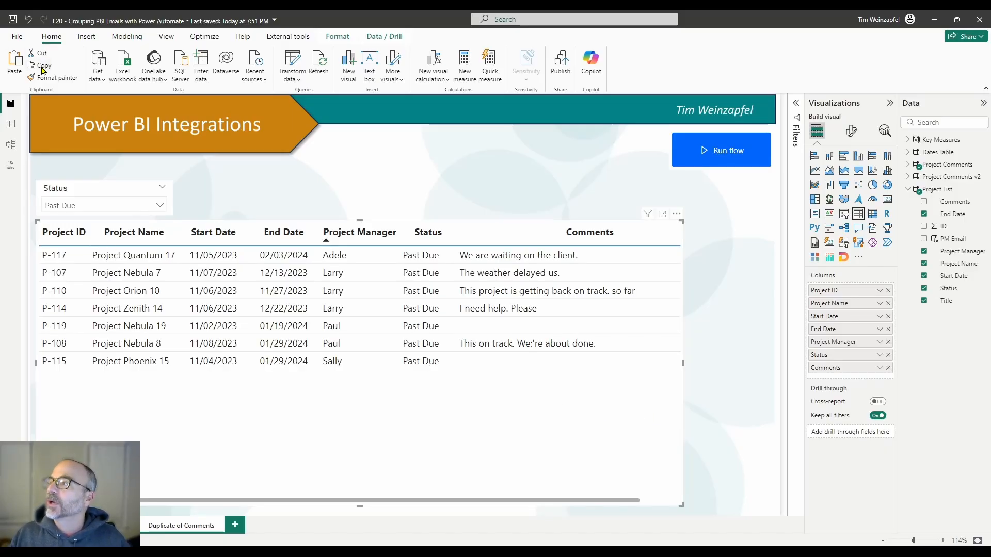
pyautogui.click(17, 69)
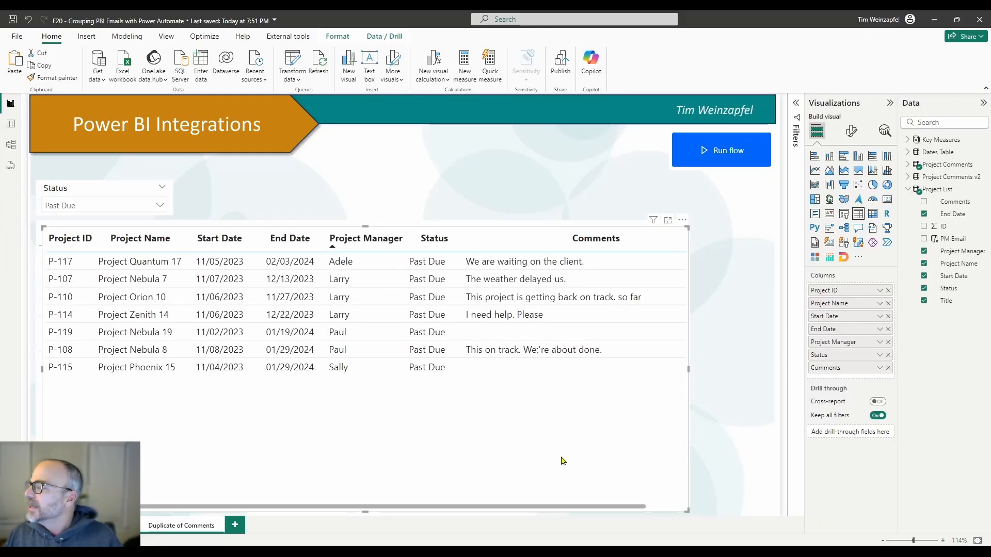
pyautogui.moveTo(559, 460); pyautogui.dragTo(644, 398)
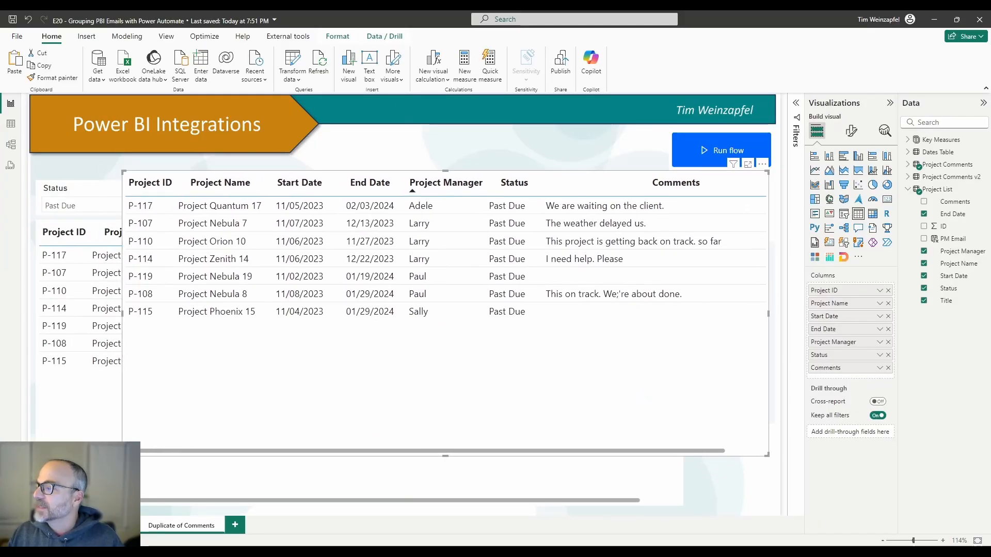
pyautogui.moveTo(123, 455); pyautogui.dragTo(674, 208)
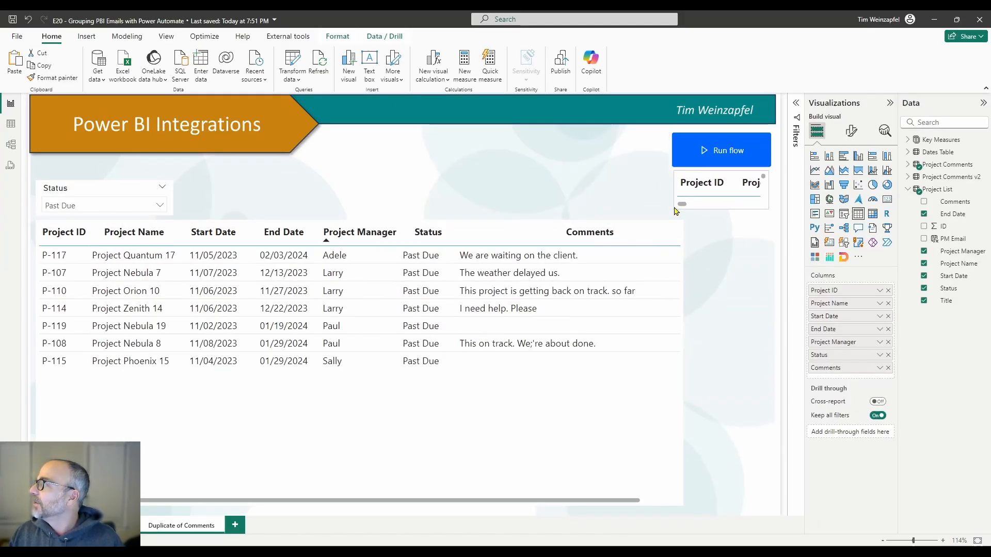
# Convert the small table copy into a Power Automate visual and add the PM Email field to its data.
pyautogui.click(887, 243)
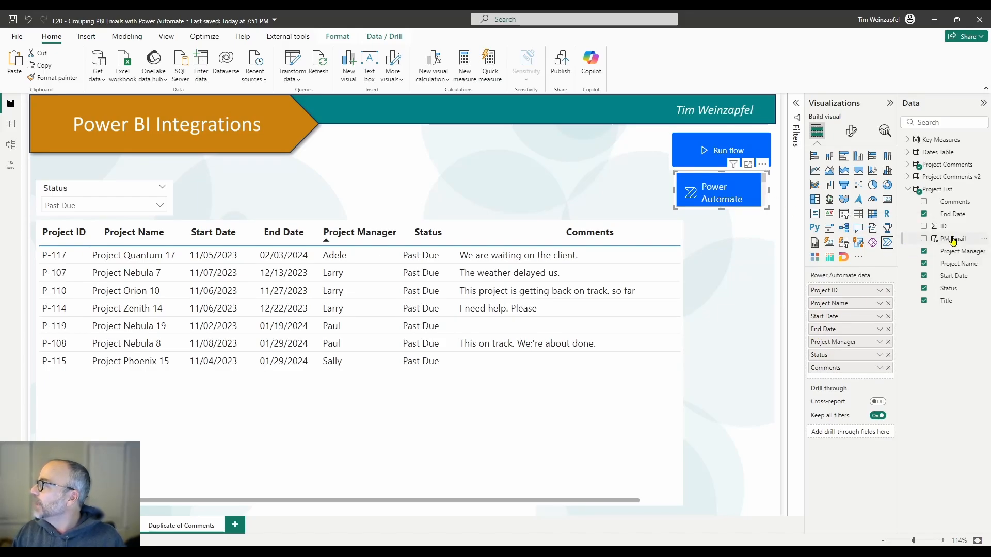
pyautogui.moveTo(949, 239); pyautogui.dragTo(876, 374)
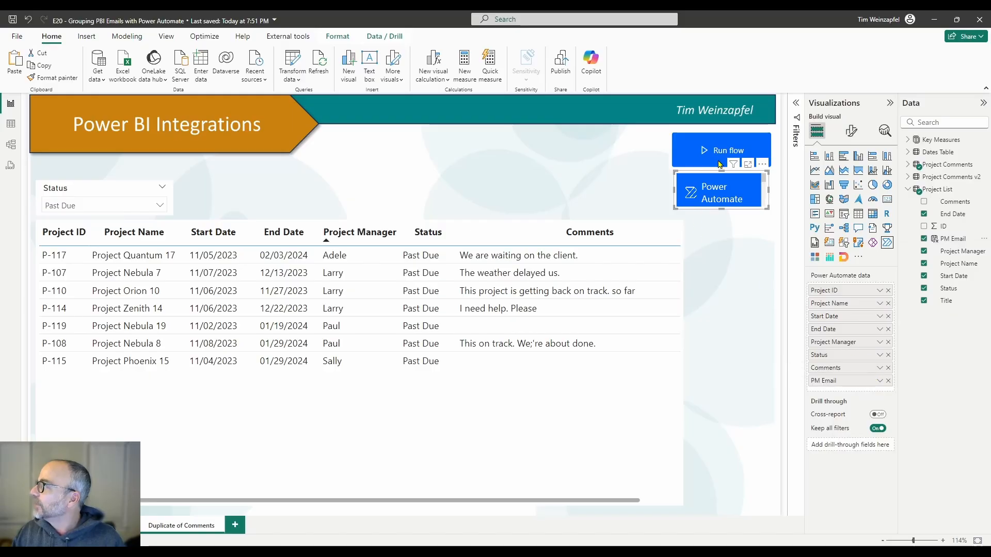
# Open the new Power Automate visual for editing and create a new instant cloud flow.
pyautogui.click(763, 166)
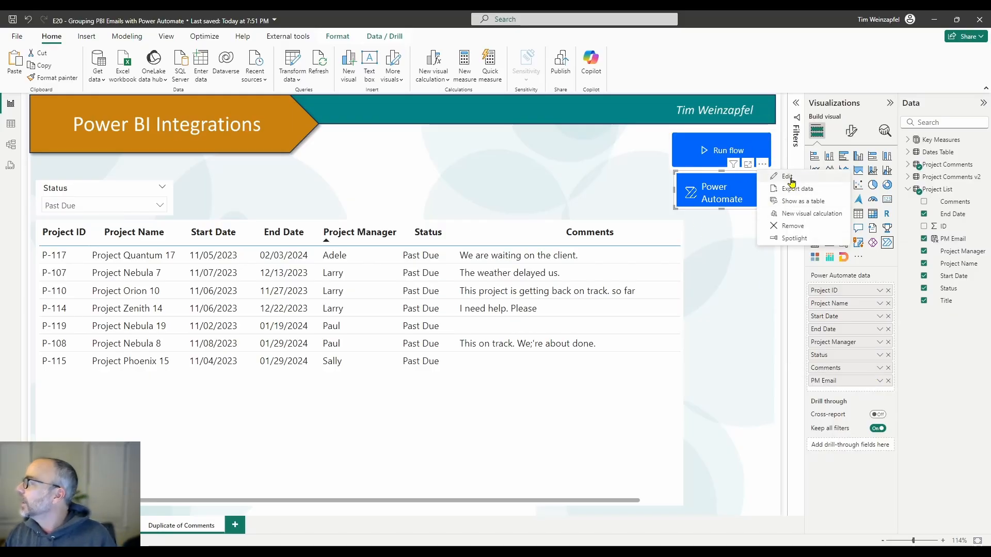
pyautogui.click(776, 185)
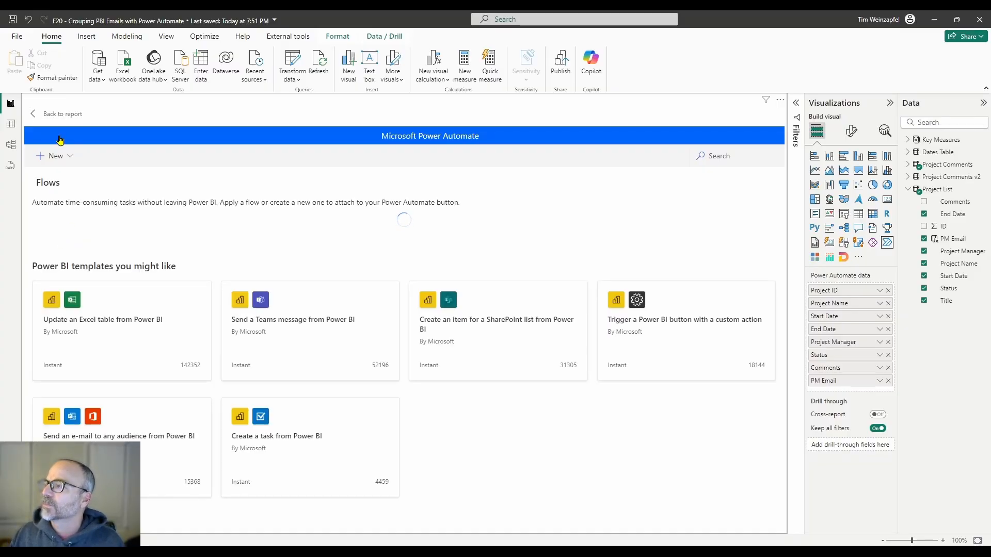
pyautogui.click(69, 157)
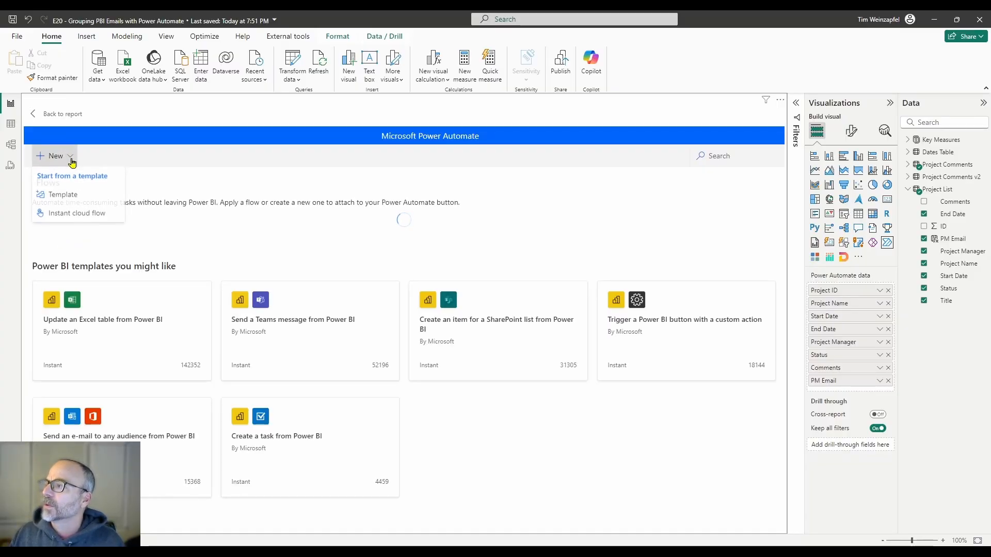
pyautogui.click(60, 216)
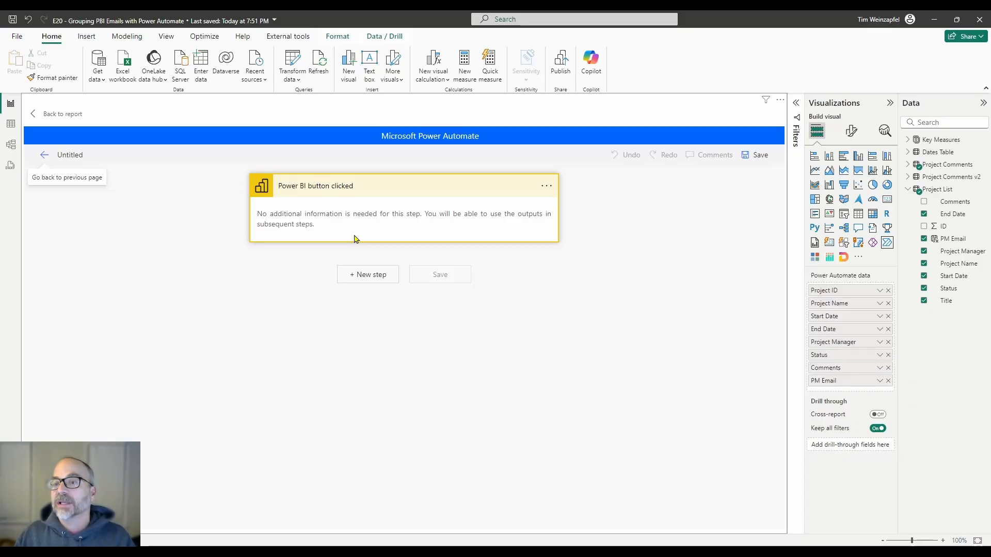
# Add a Data Operation Select action after the Power BI button clicked trigger.
pyautogui.click(361, 274)
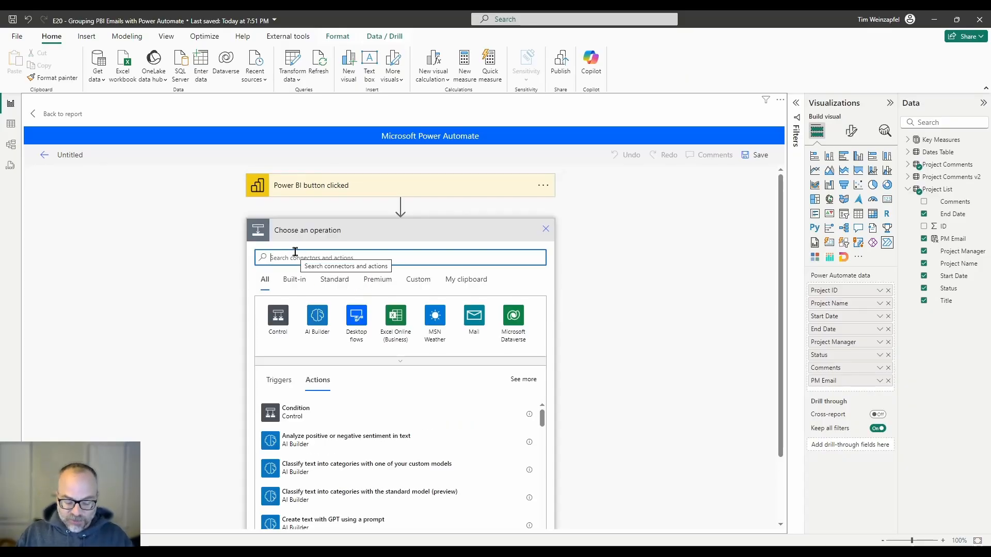
pyautogui.write('se')
pyautogui.press('BackSpace')
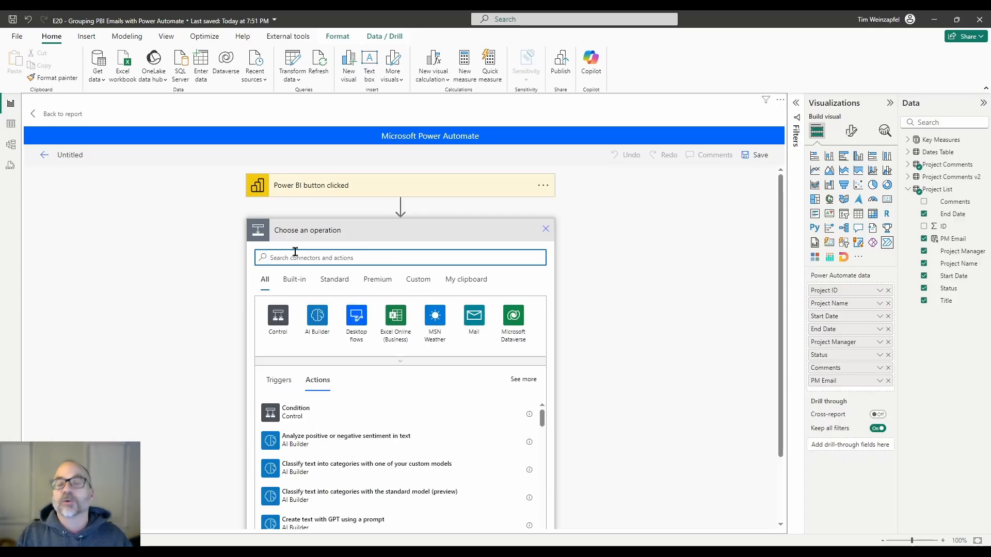
pyautogui.write('select')
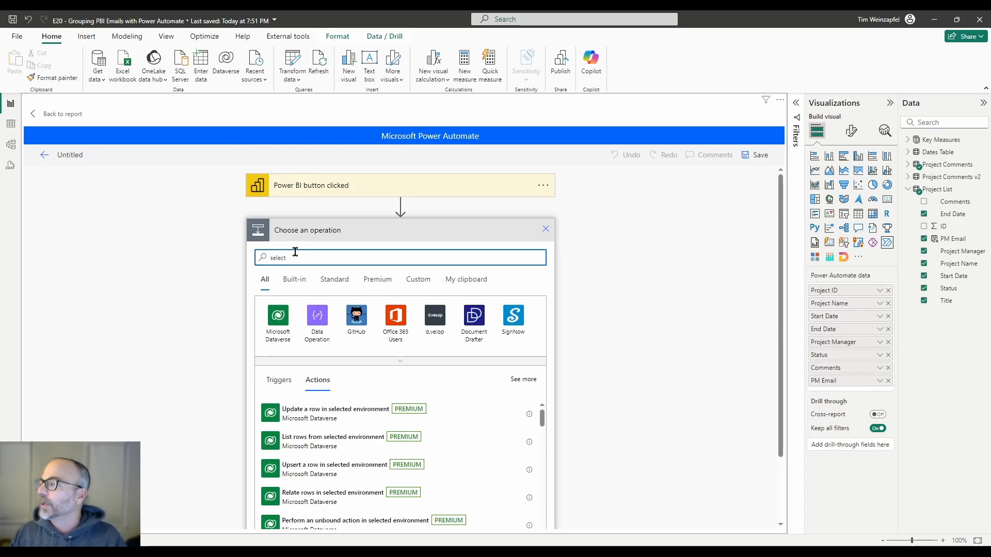
pyautogui.click(317, 316)
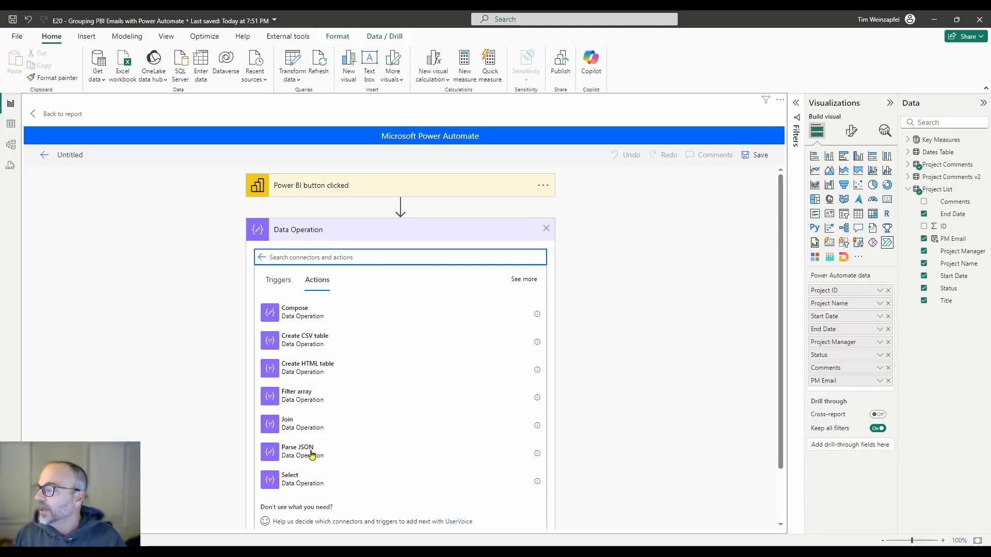
pyautogui.click(292, 480)
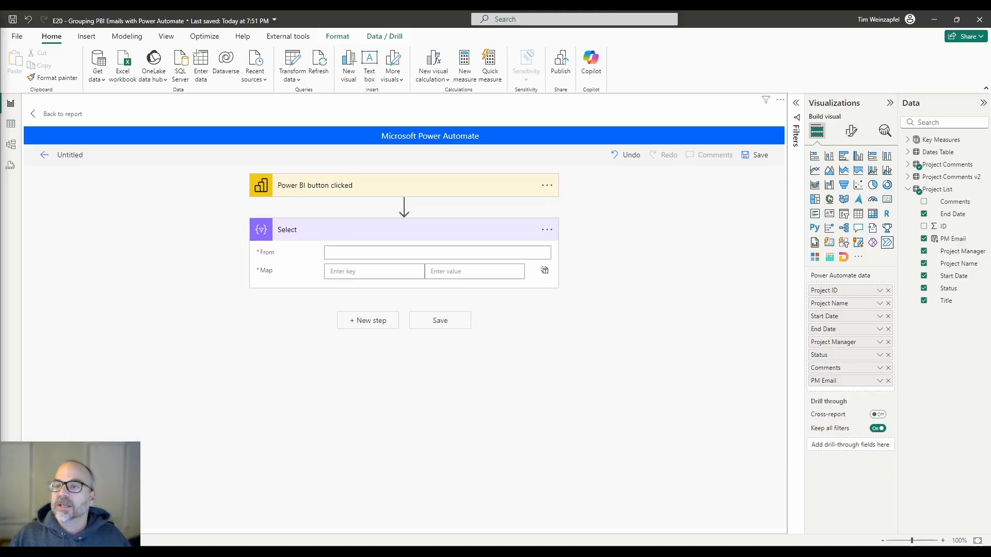
# Set the Select action's From input to the Power BI data dynamic content.
pyautogui.click(347, 252)
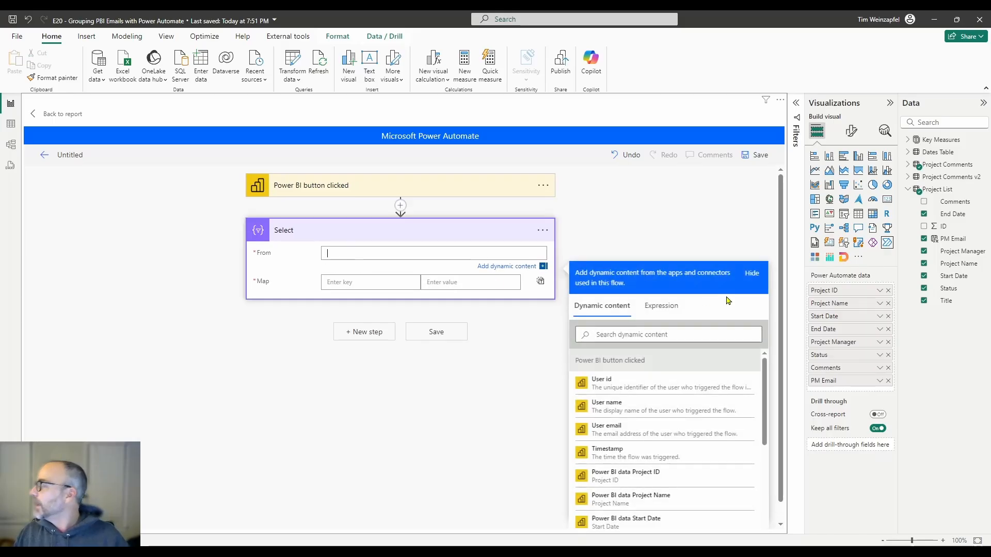
pyautogui.scroll(-4, 658, 475)
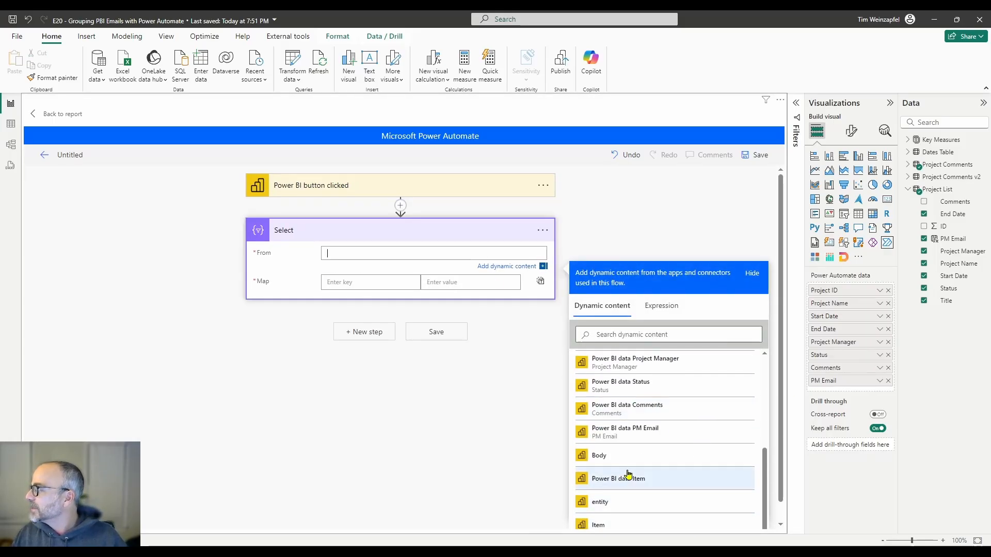
pyautogui.scroll(-2, 669, 461)
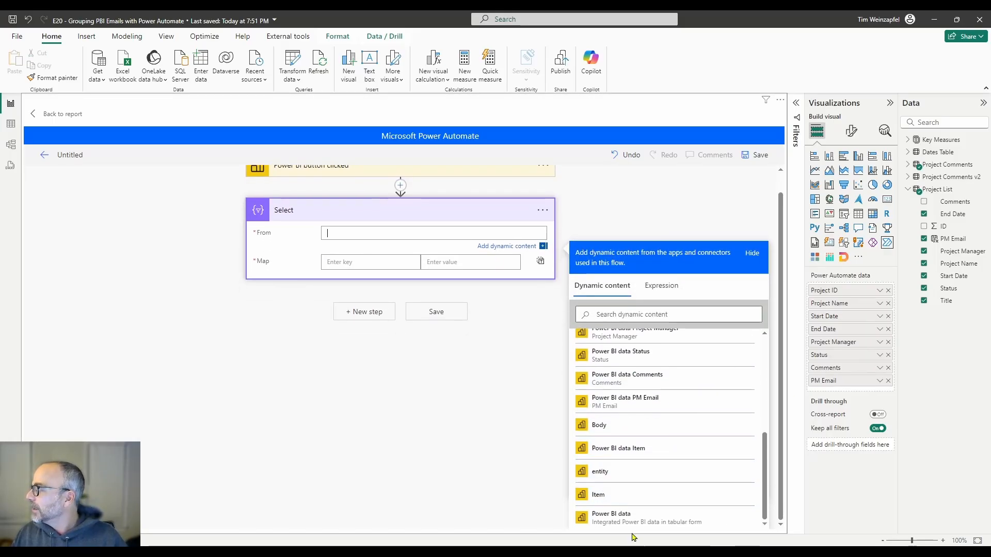
pyautogui.click(610, 518)
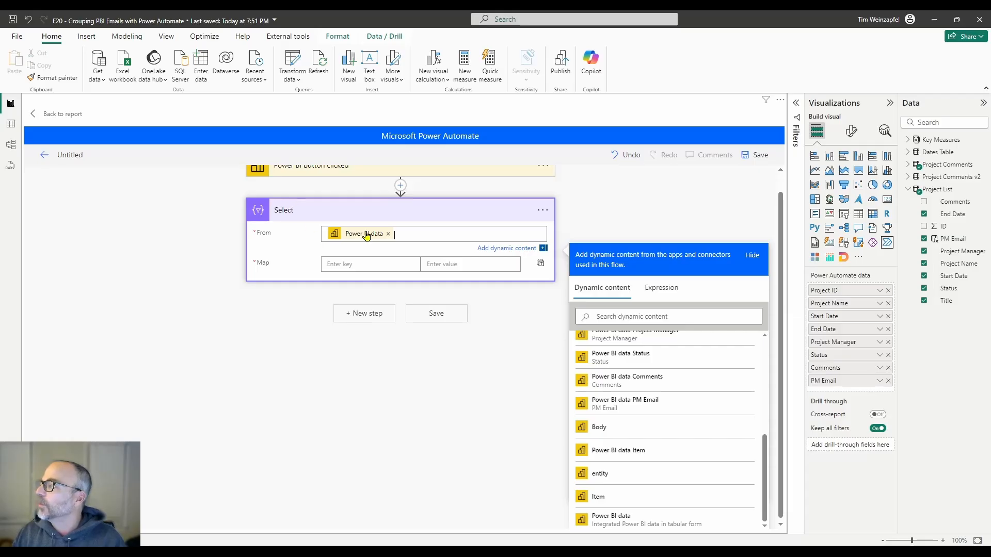
# Map the key Email to the Power BI data PM Email value in the Select action.
pyautogui.click(358, 260)
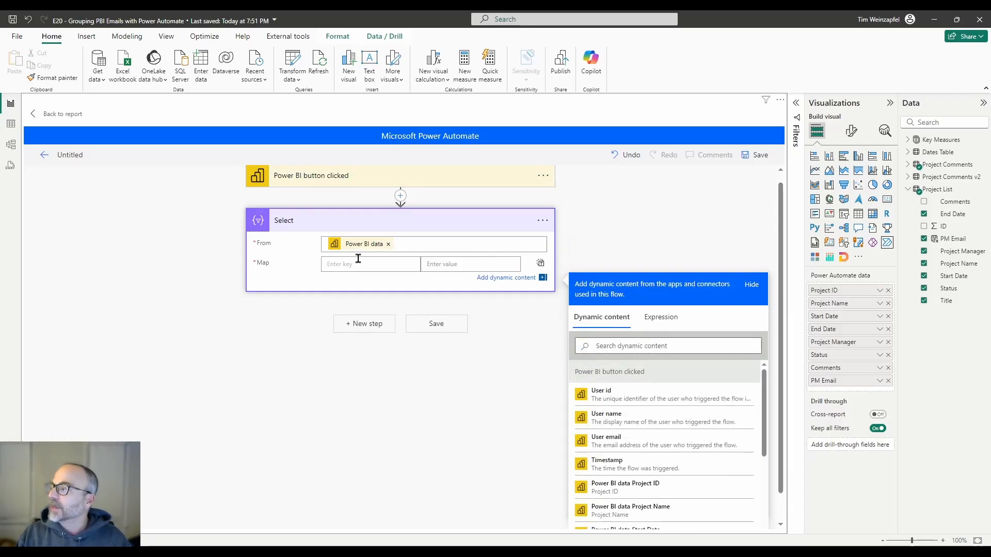
pyautogui.write('Email')
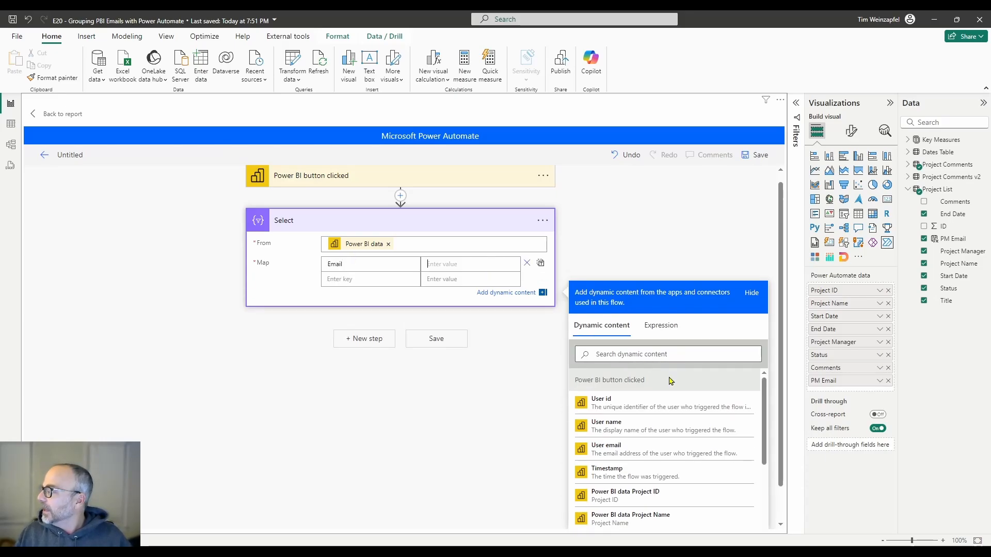
pyautogui.scroll(-3, 692, 413)
pyautogui.scroll(-1, 694, 416)
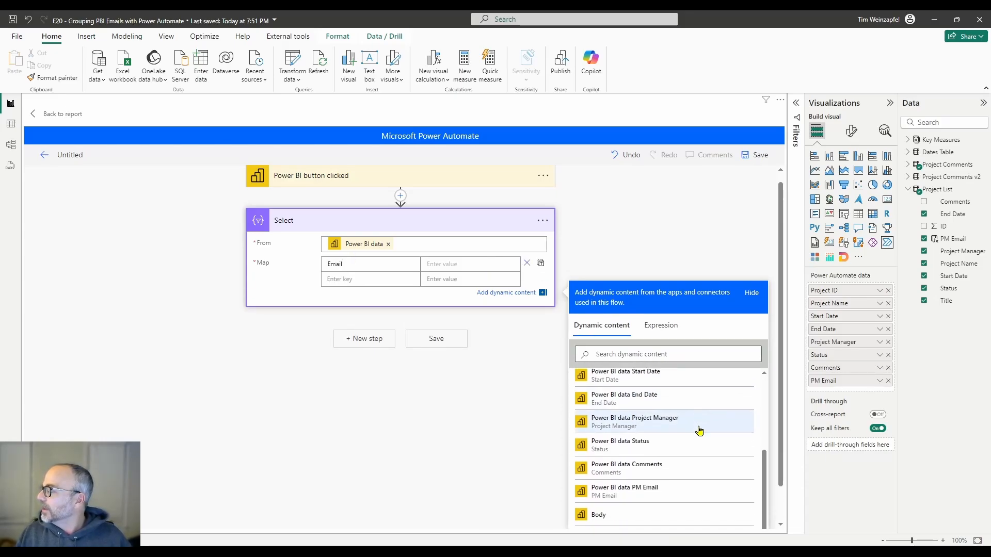
pyautogui.click(665, 457)
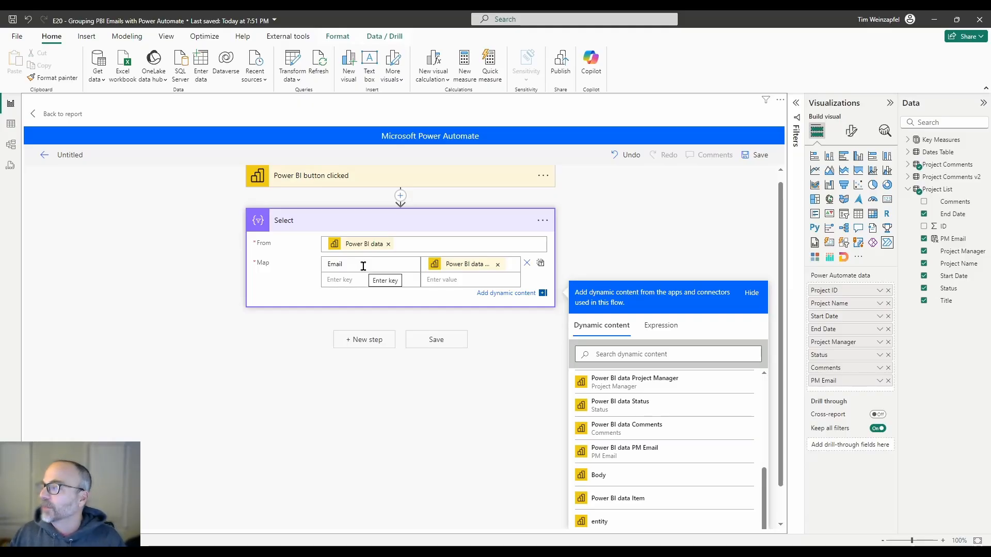
# Add an Initialize variable action after the Select action.
pyautogui.click(362, 339)
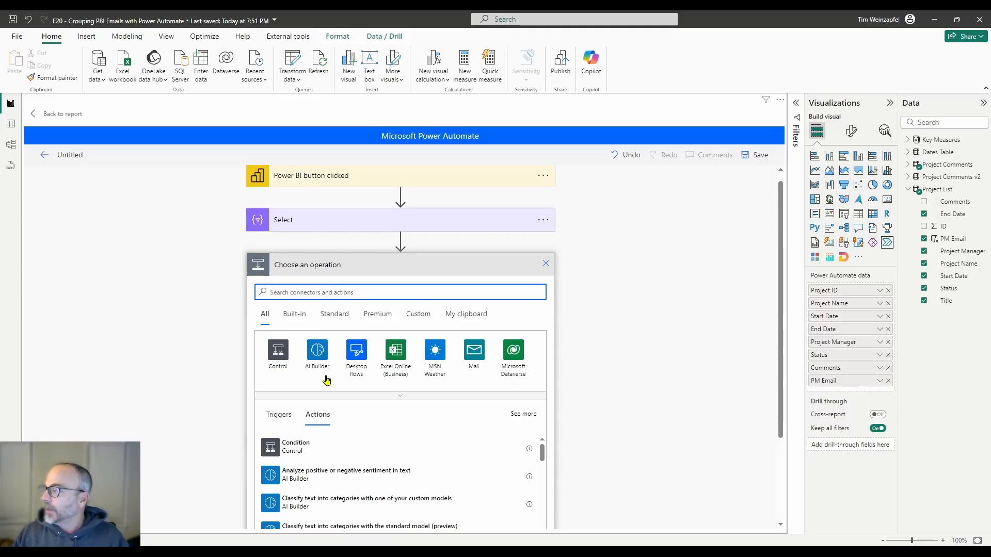
pyautogui.click(294, 314)
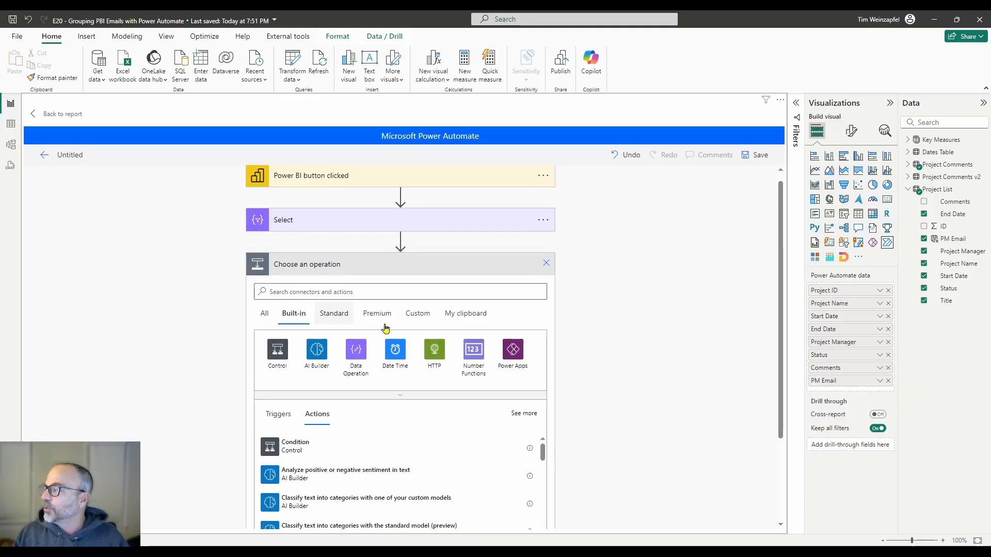
pyautogui.click(400, 396)
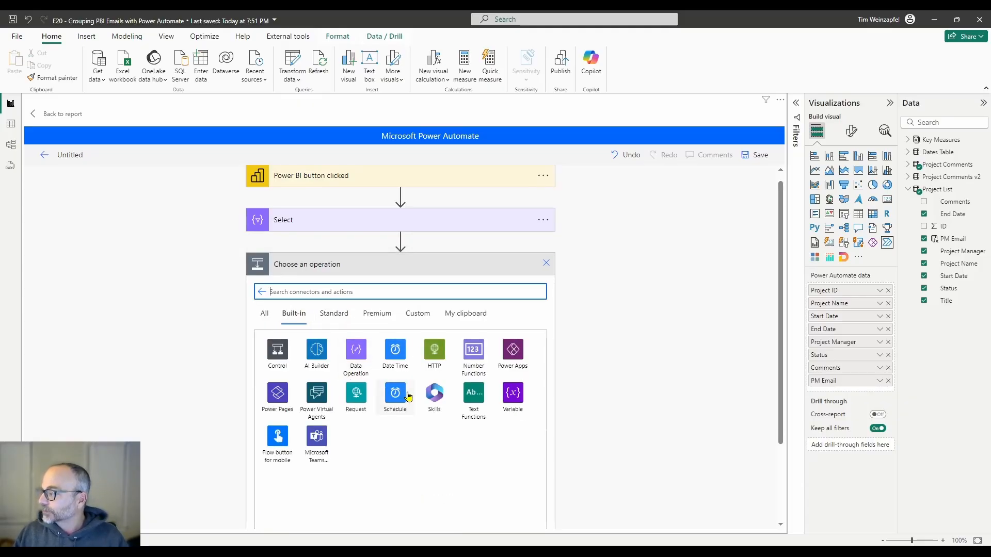
pyautogui.click(521, 395)
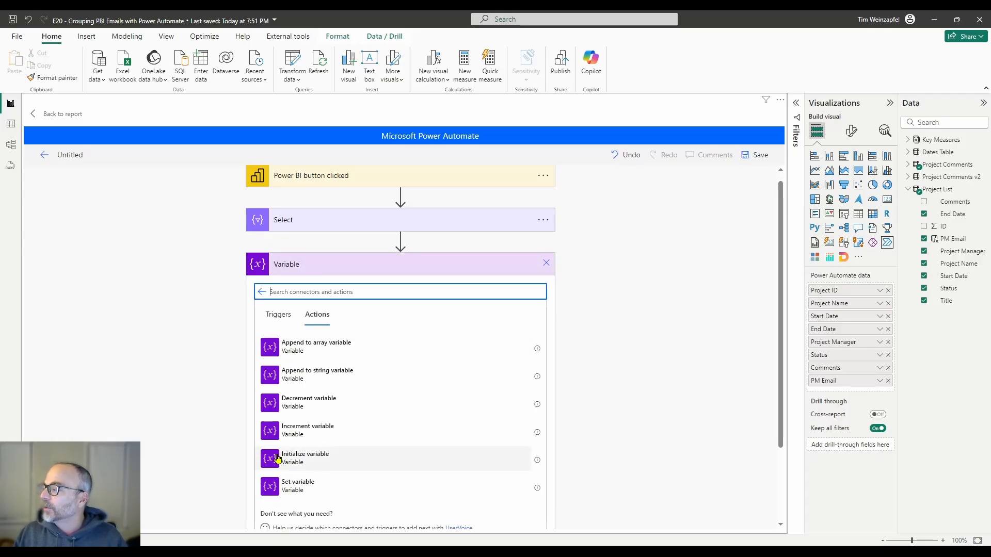
pyautogui.click(310, 457)
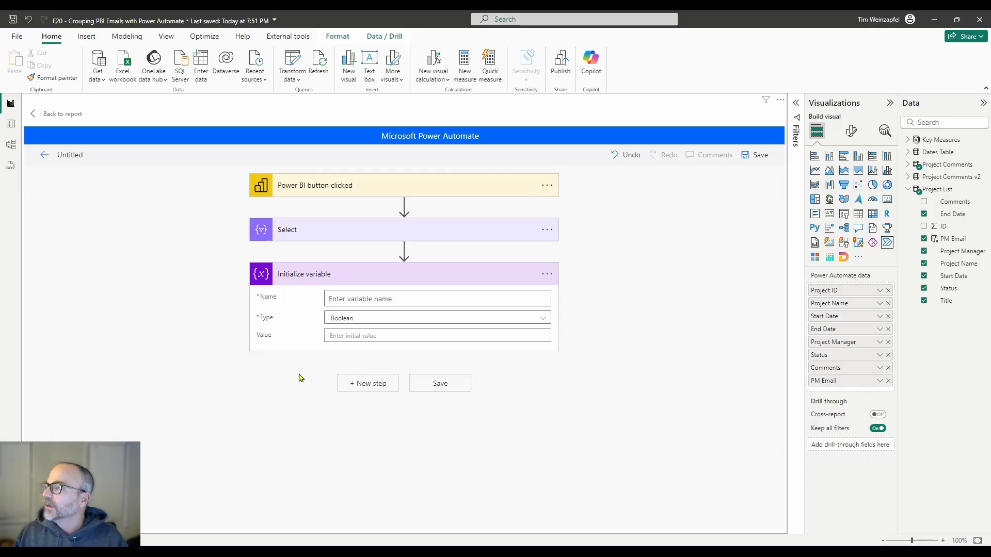
# Name the variable Email_List and set its type to Array.
pyautogui.click(366, 300)
pyautogui.write('Ema')
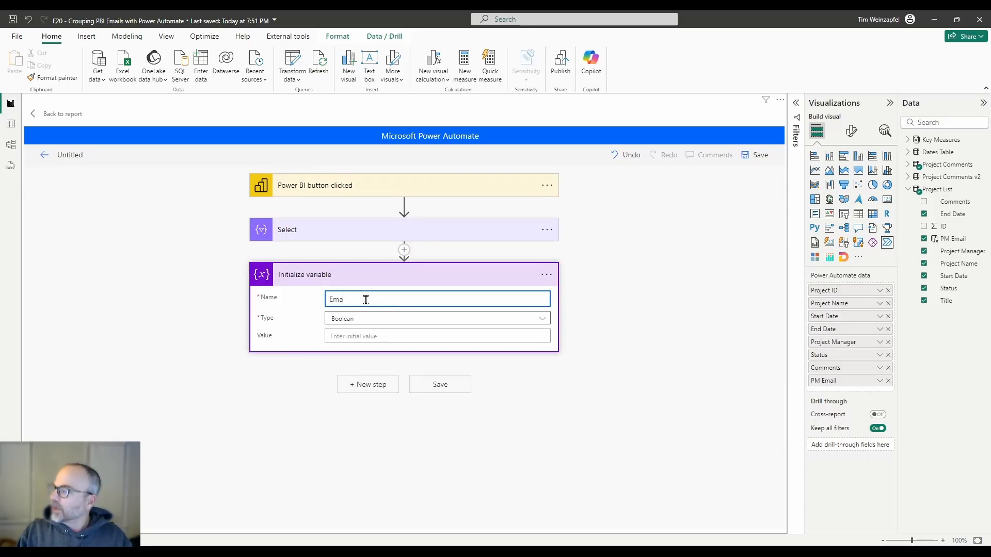
pyautogui.write('il_List')
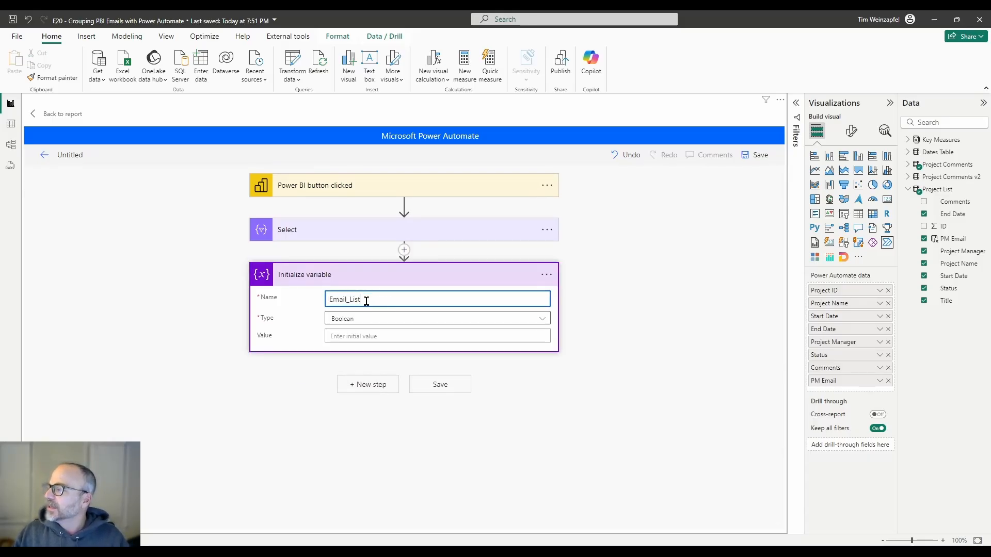
pyautogui.click(346, 318)
pyautogui.click(353, 427)
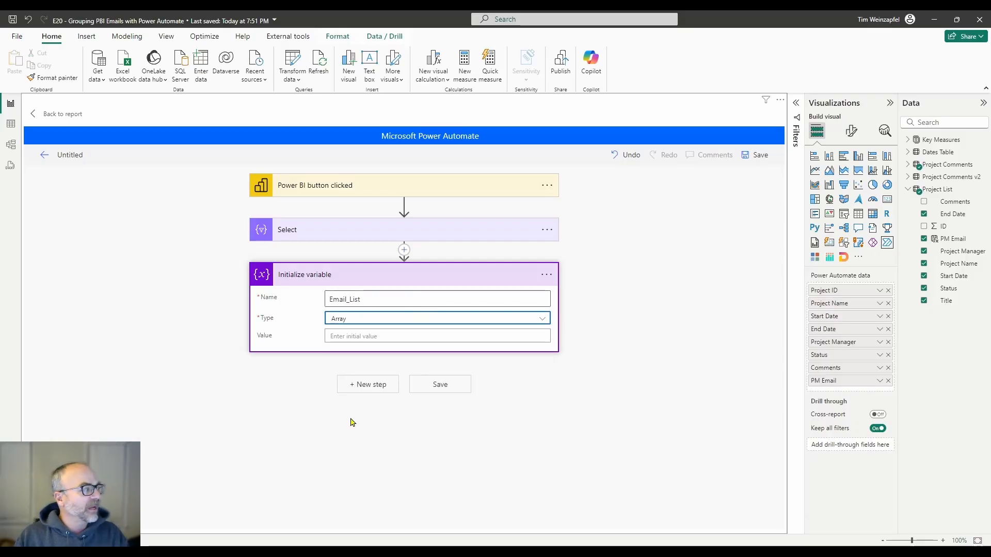
# Start a union() expression for the initial value of the Email_List variable.
pyautogui.click(346, 336)
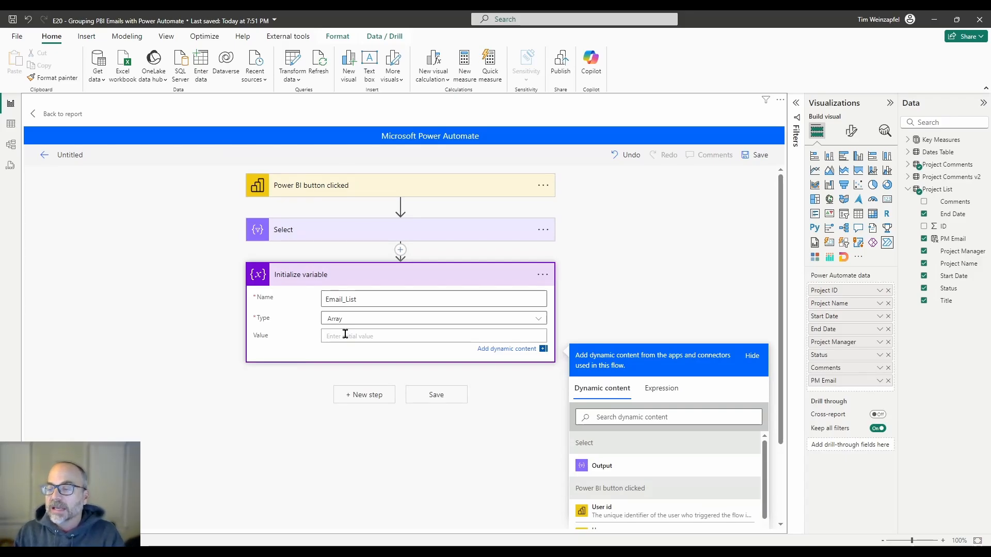
pyautogui.click(311, 232)
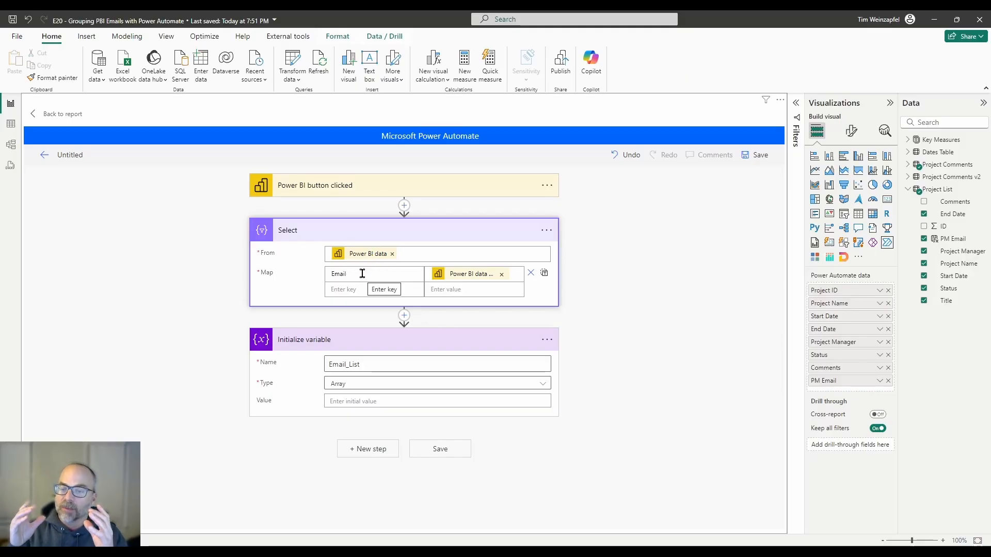
pyautogui.click(340, 402)
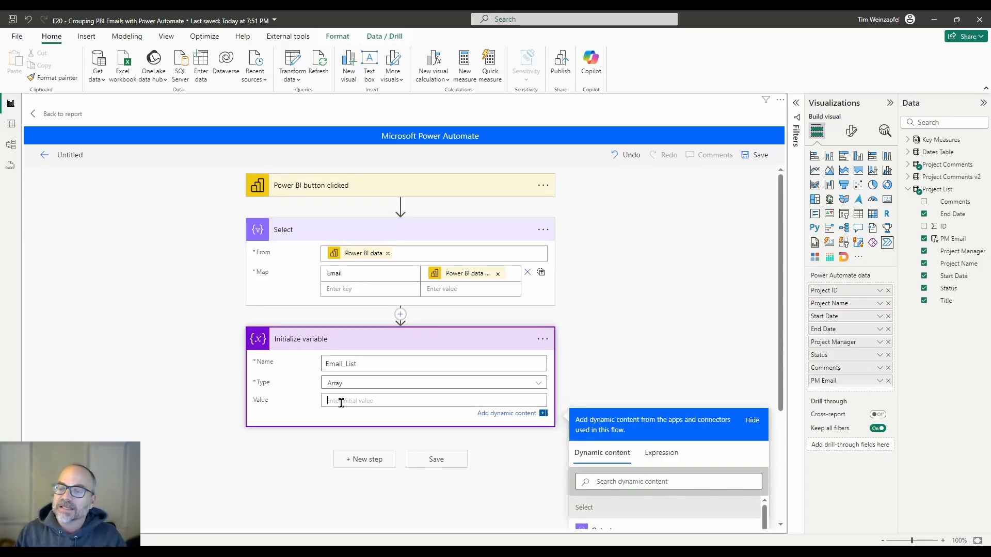
pyautogui.click(662, 455)
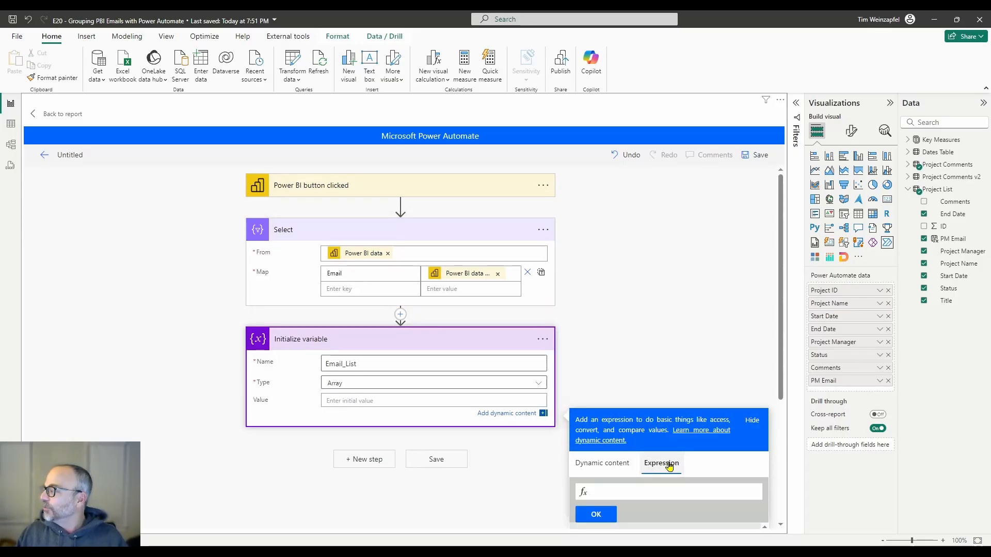
pyautogui.write('unbion(')
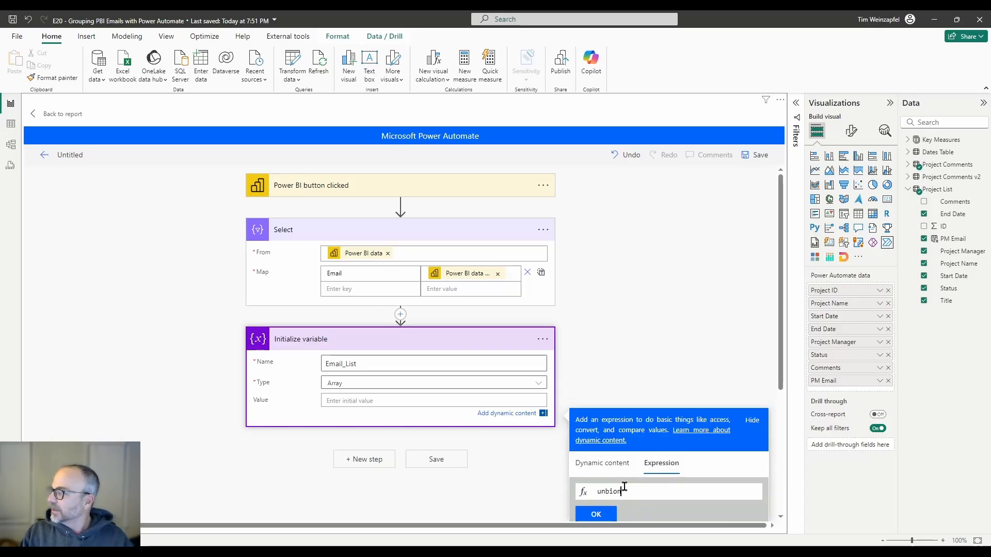
pyautogui.press('BackSpace')
pyautogui.press('BackSpace')
pyautogui.press('BackSpace')
pyautogui.press('BackSpace')
pyautogui.press('BackSpace')
pyautogui.press('BackSpace')
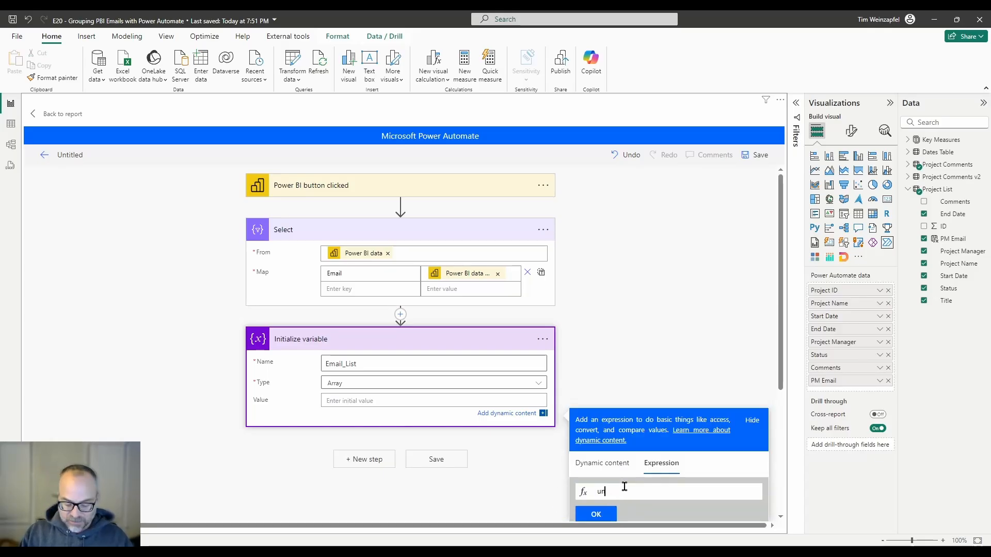
pyautogui.write('ion')
pyautogui.scroll(-2, 725, 279)
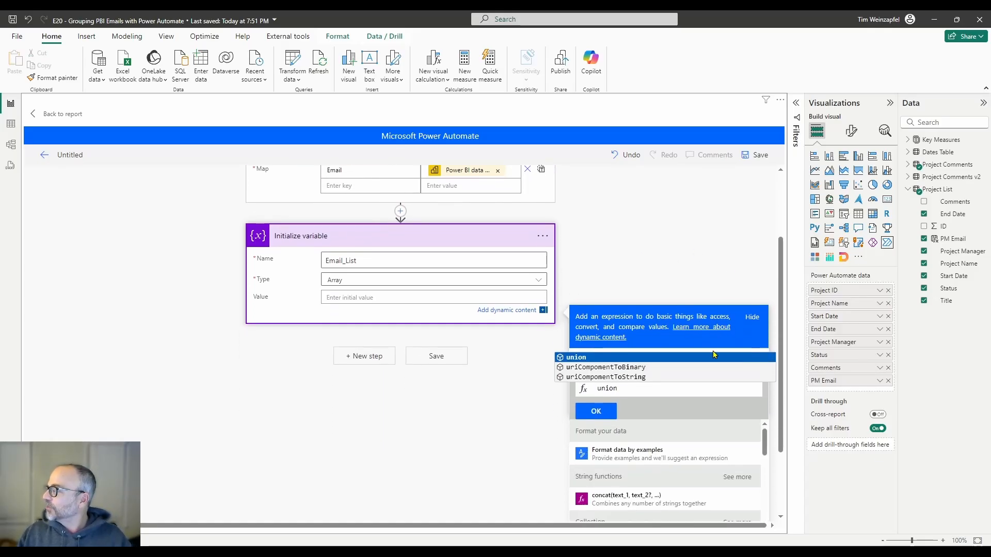
pyautogui.click(714, 356)
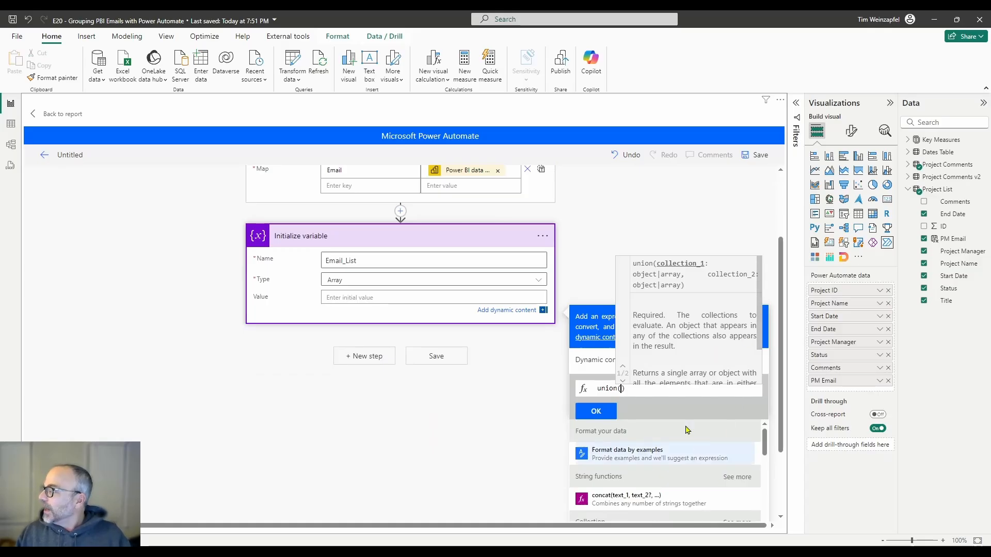
# Supply the Select output as both union arguments and set the variable's value to union(body('Select'), body('Select')).
pyautogui.click(595, 367)
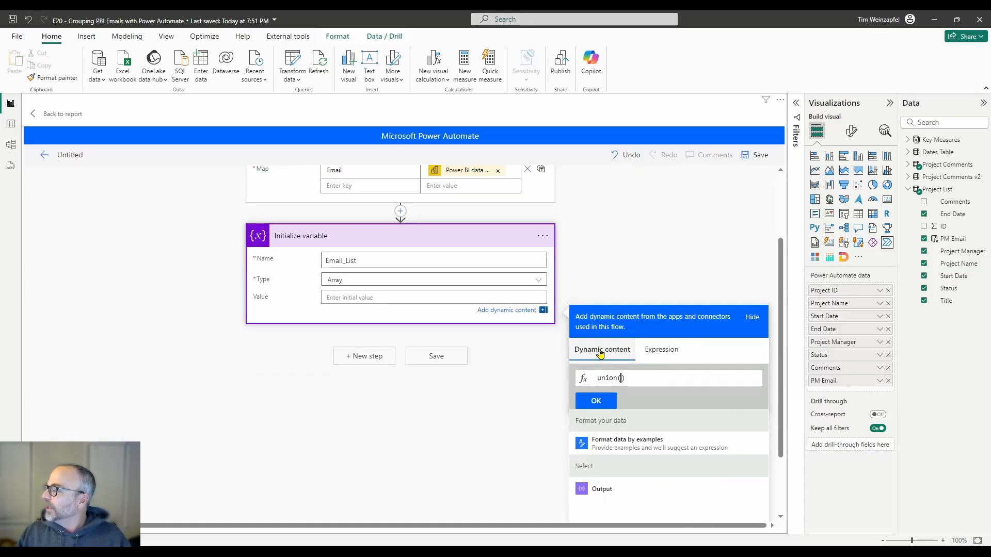
pyautogui.scroll(1, 440, 219)
pyautogui.scroll(-2, 625, 270)
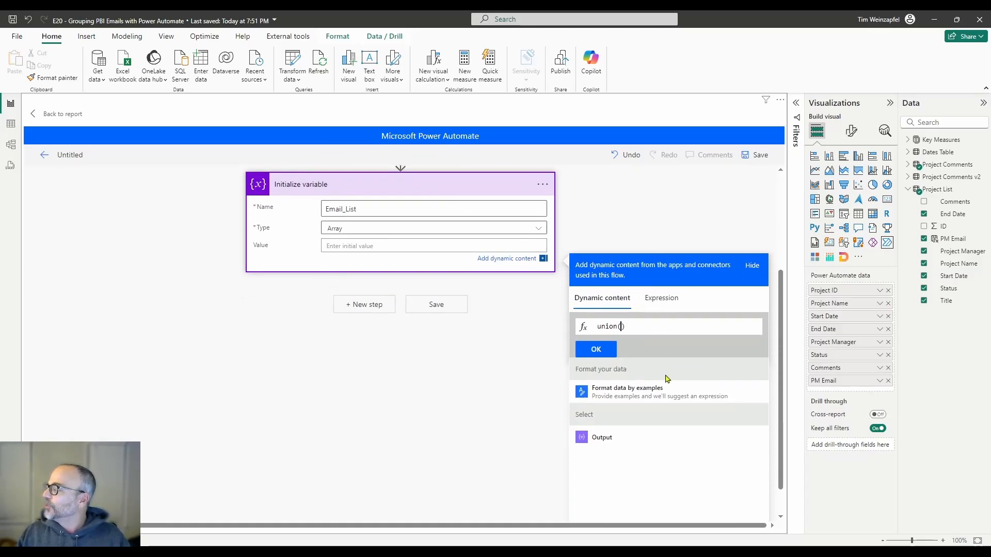
pyautogui.click(603, 438)
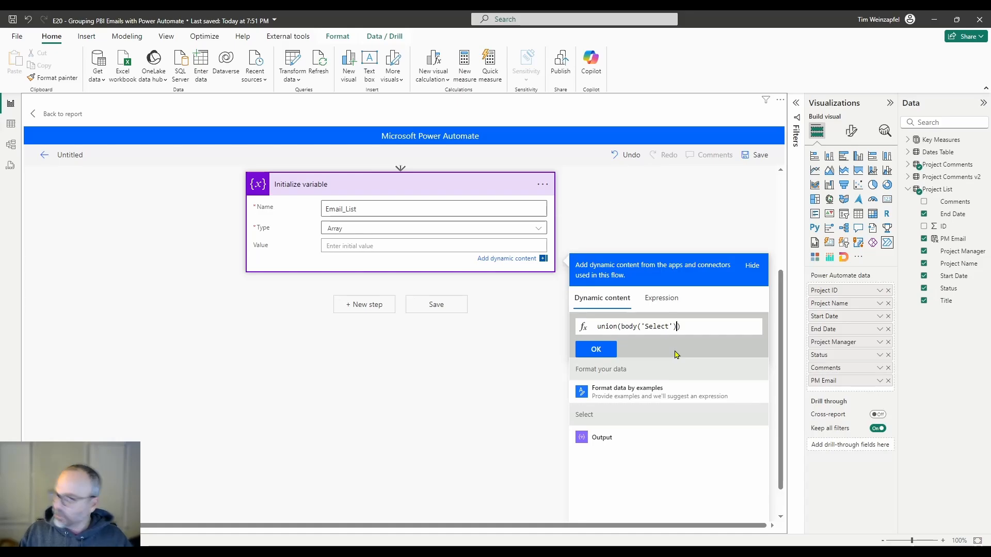
pyautogui.write(',')
pyautogui.click(599, 440)
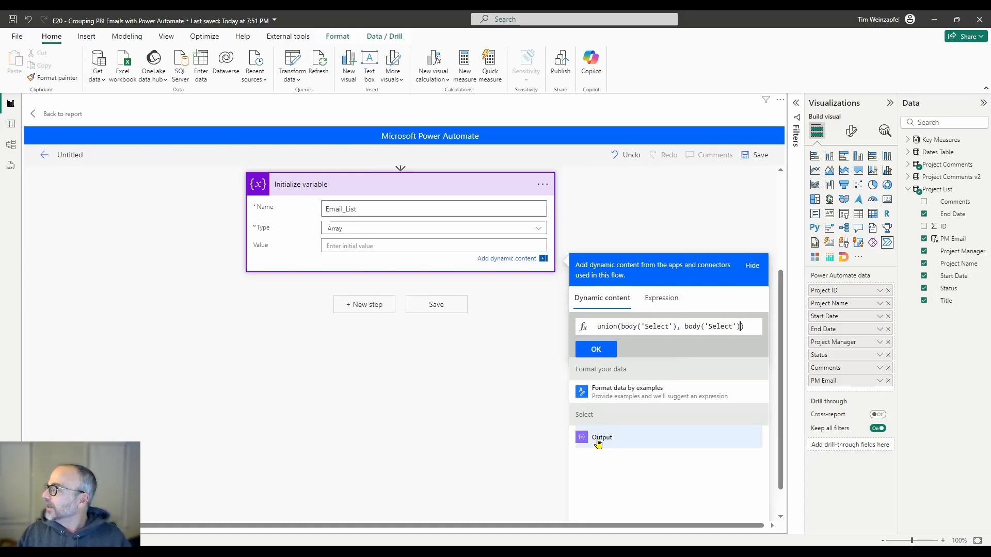
pyautogui.click(595, 350)
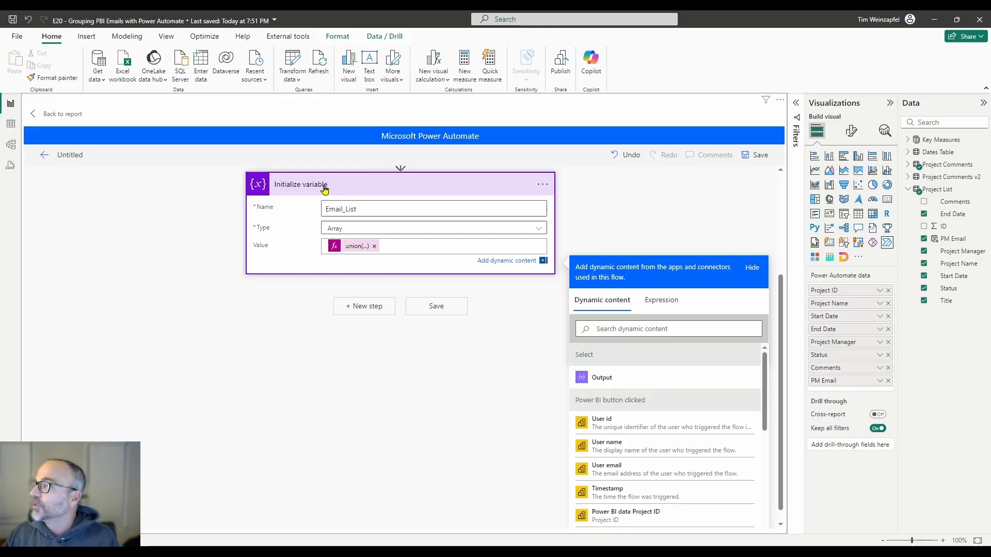
# Add an Apply to each control after the Initialize variable action.
pyautogui.scroll(1, 412, 212)
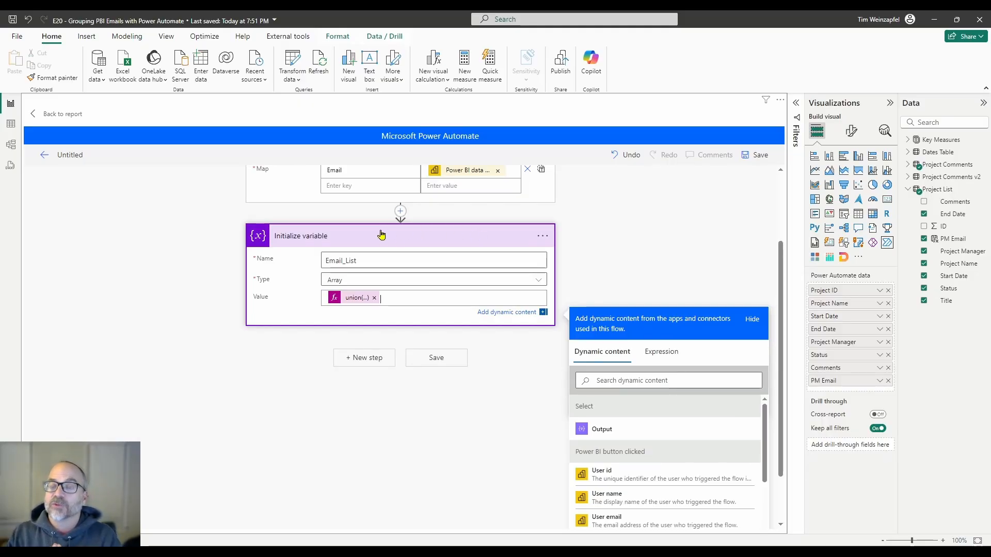
pyautogui.click(356, 359)
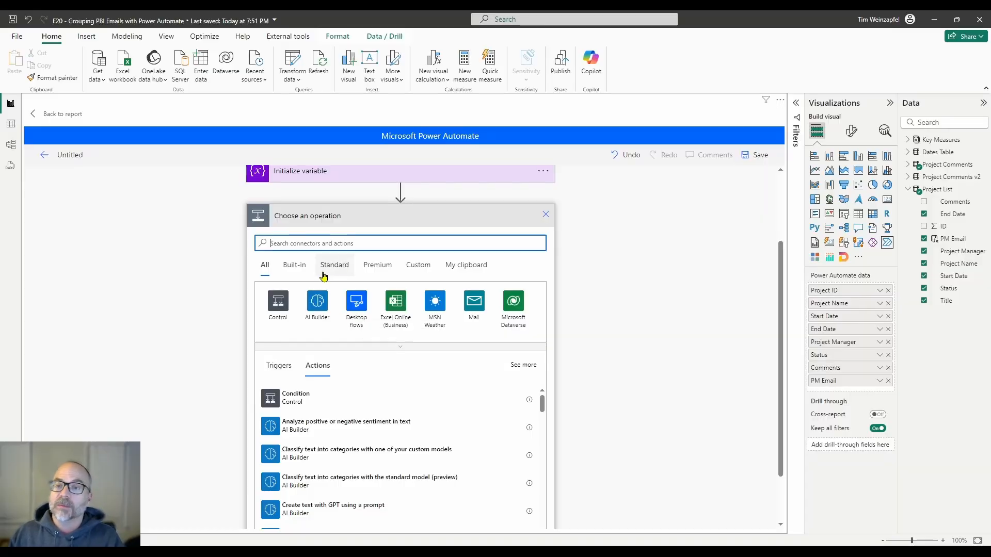
pyautogui.scroll(2, 578, 256)
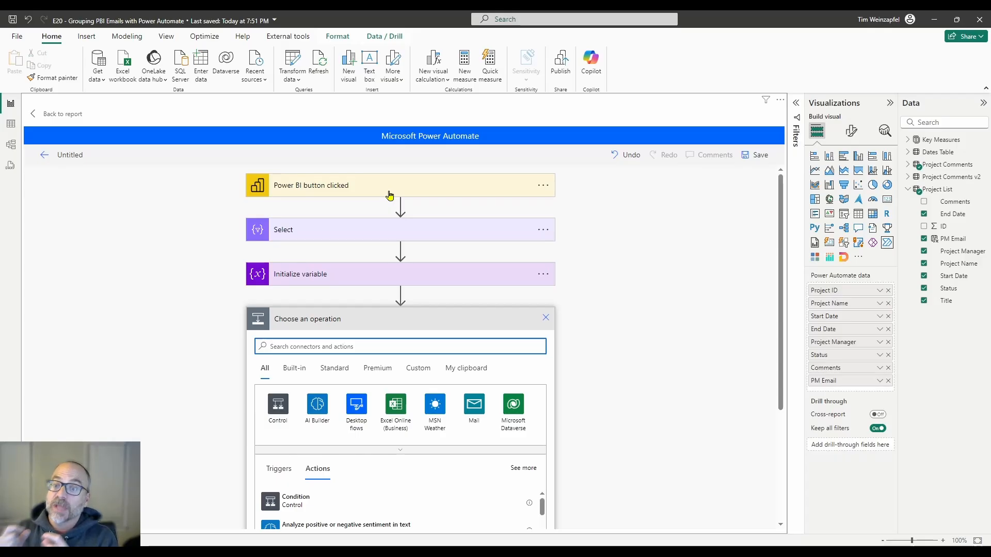
pyautogui.scroll(-1, 387, 279)
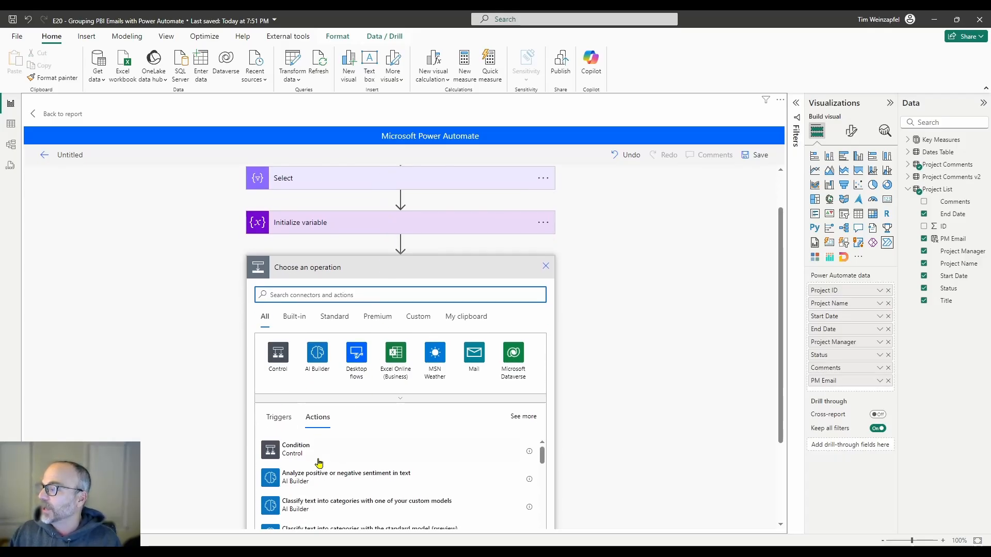
pyautogui.click(276, 357)
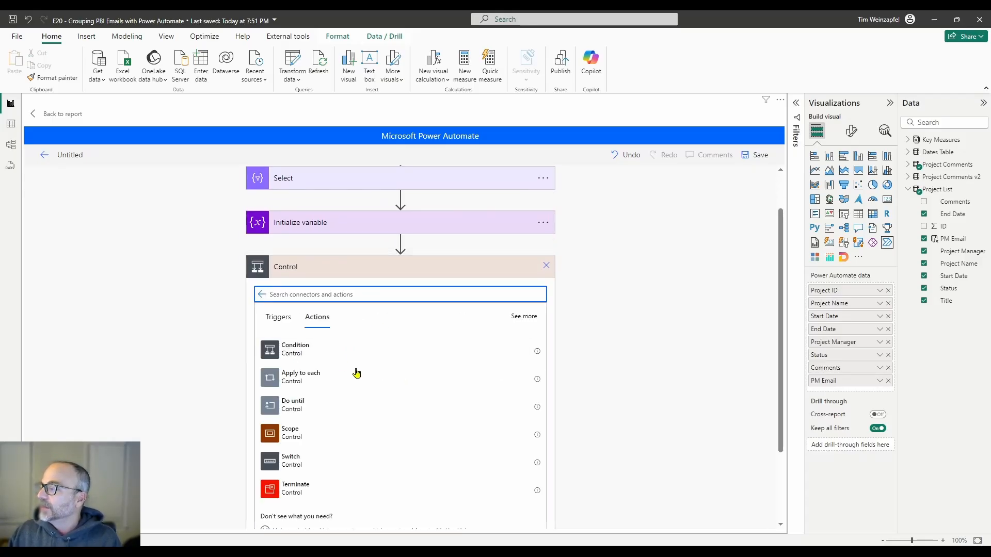
pyautogui.click(277, 379)
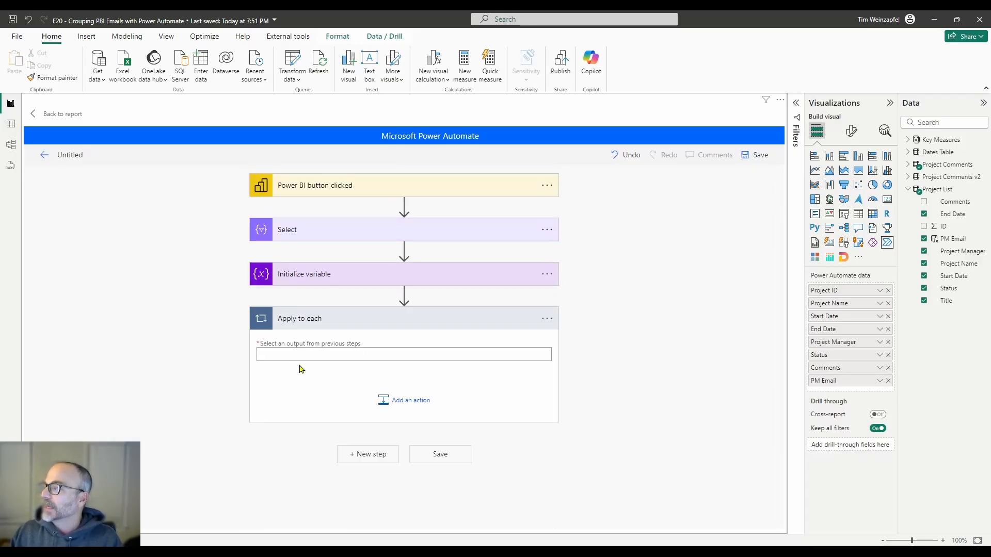
# Set the Apply to each loop's input to the Email_List variable.
pyautogui.click(354, 351)
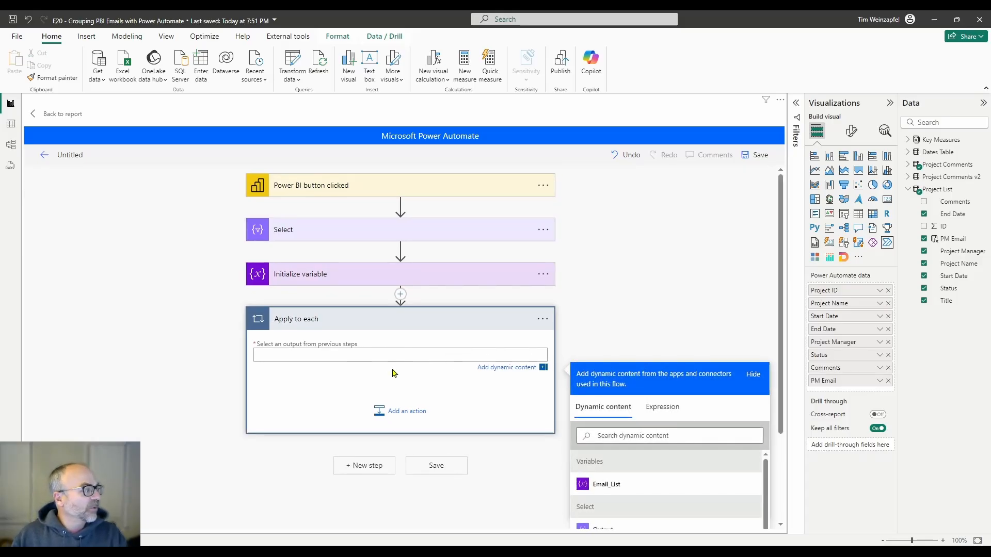
pyautogui.scroll(-1, 406, 376)
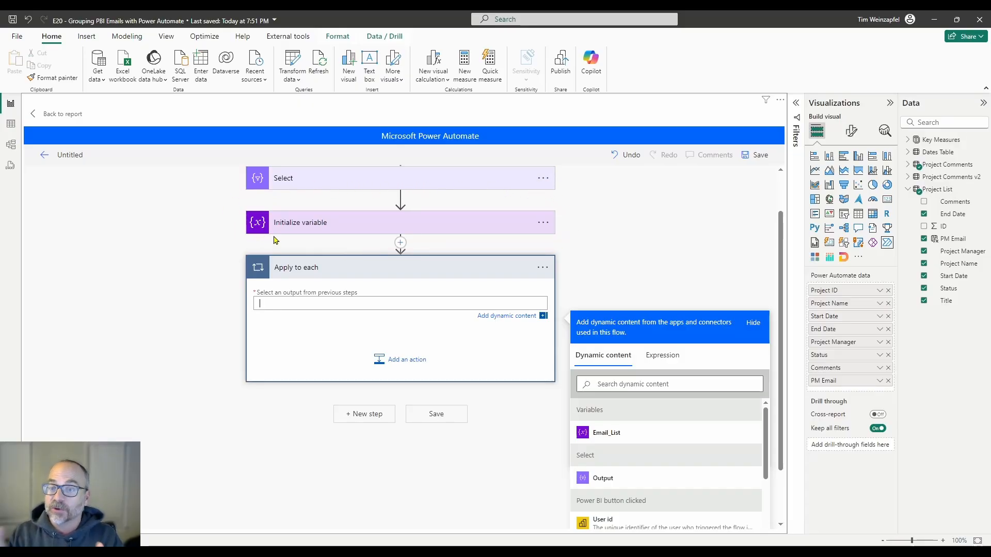
pyautogui.click(607, 435)
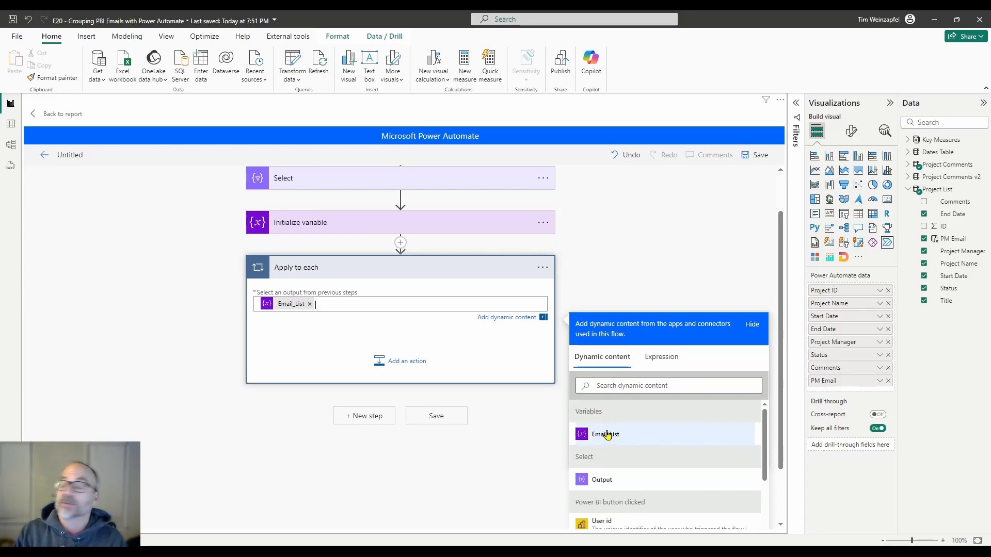
pyautogui.click(465, 293)
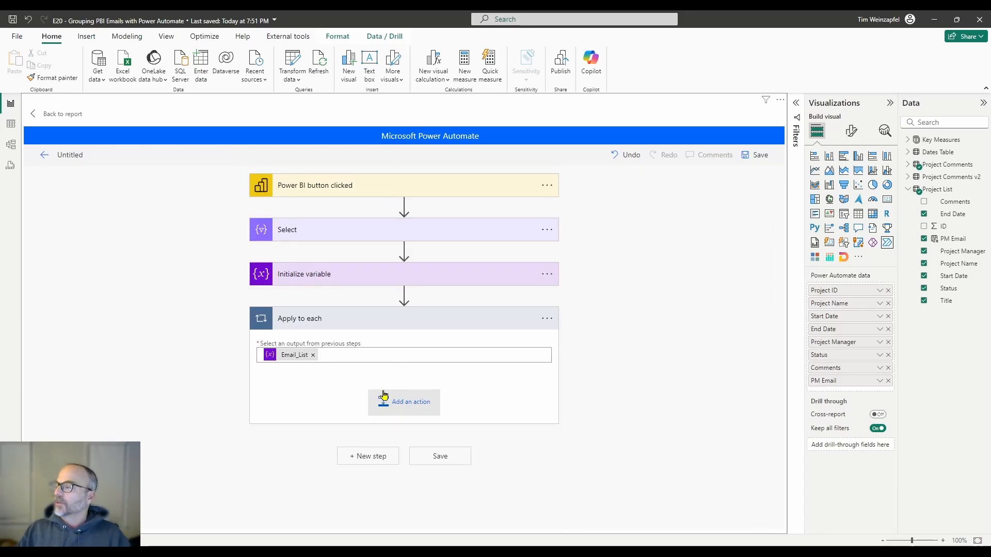
# Add a Compose data operation inside the Apply to each loop.
pyautogui.click(409, 408)
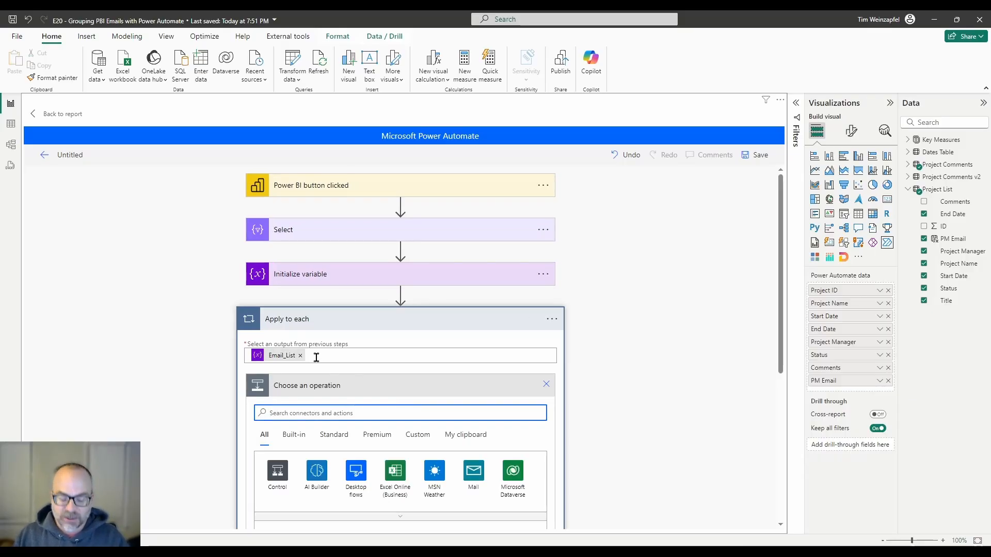
pyautogui.write('c')
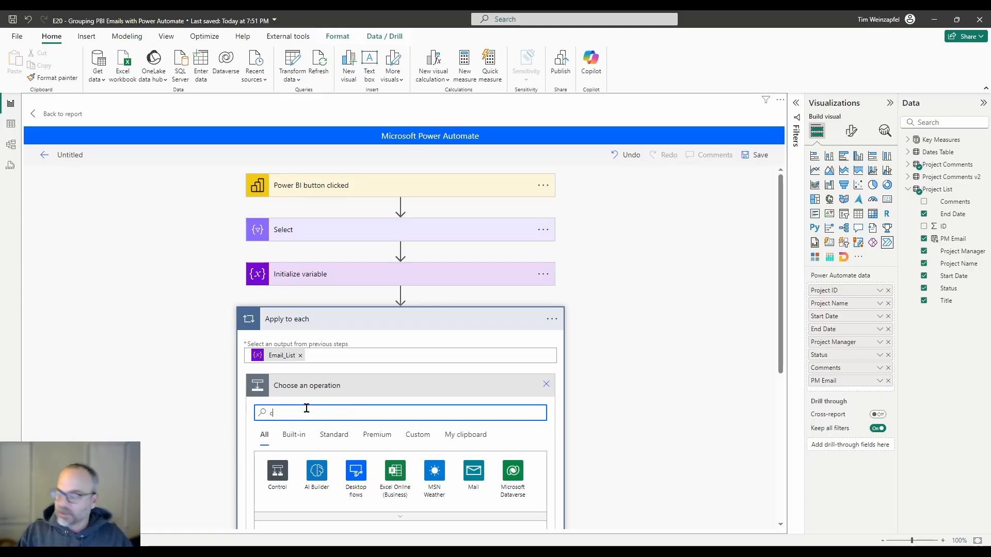
pyautogui.write('ompose')
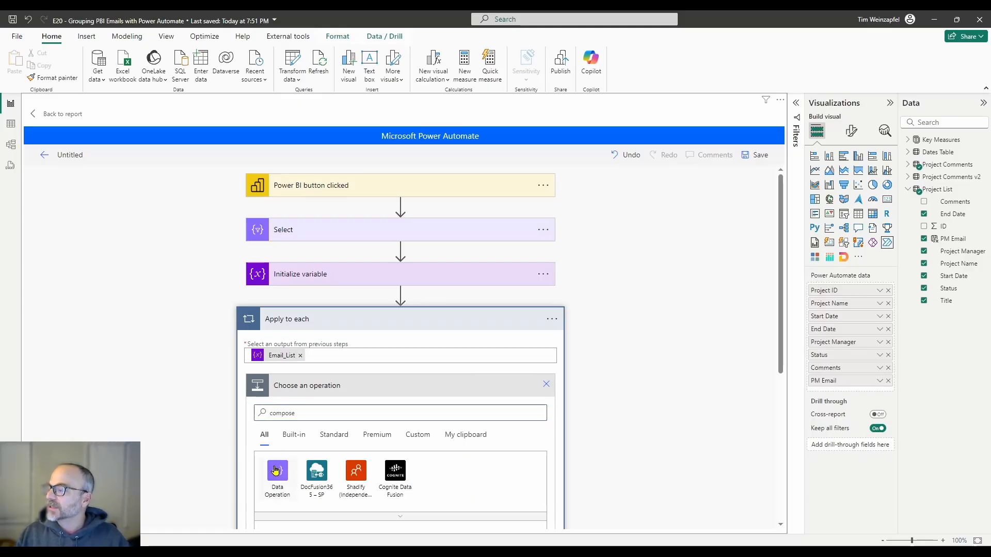
pyautogui.click(278, 471)
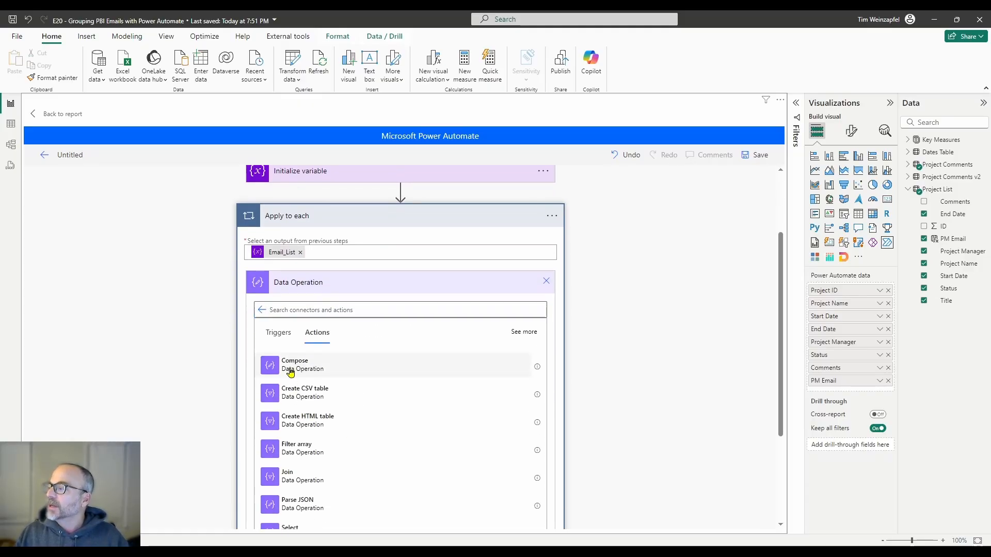
pyautogui.click(289, 369)
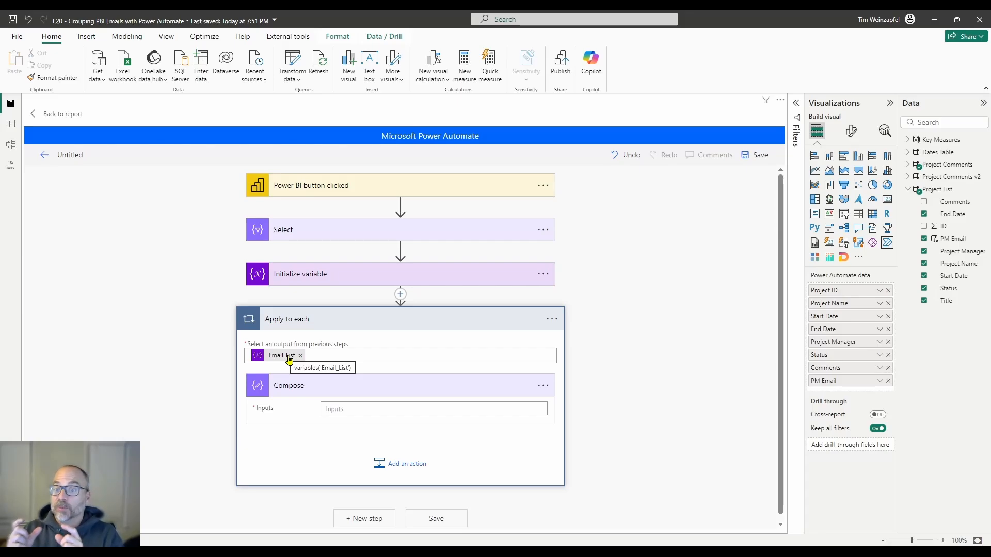
# Set the Compose action's Inputs to the expression items('Apply_to_each')?['Email'].
pyautogui.click(336, 408)
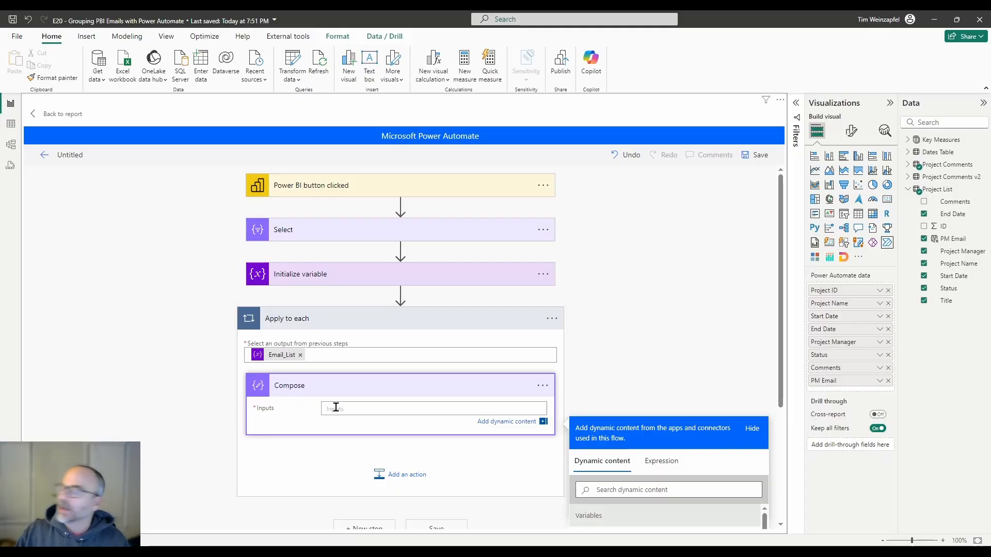
pyautogui.scroll(-8, 704, 460)
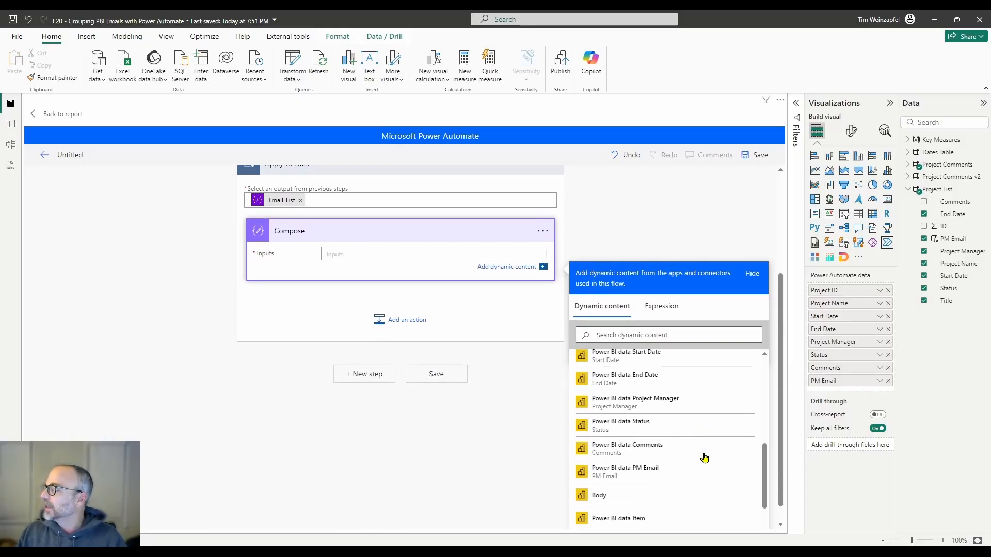
pyautogui.scroll(-3, 704, 458)
pyautogui.scroll(-3, 641, 514)
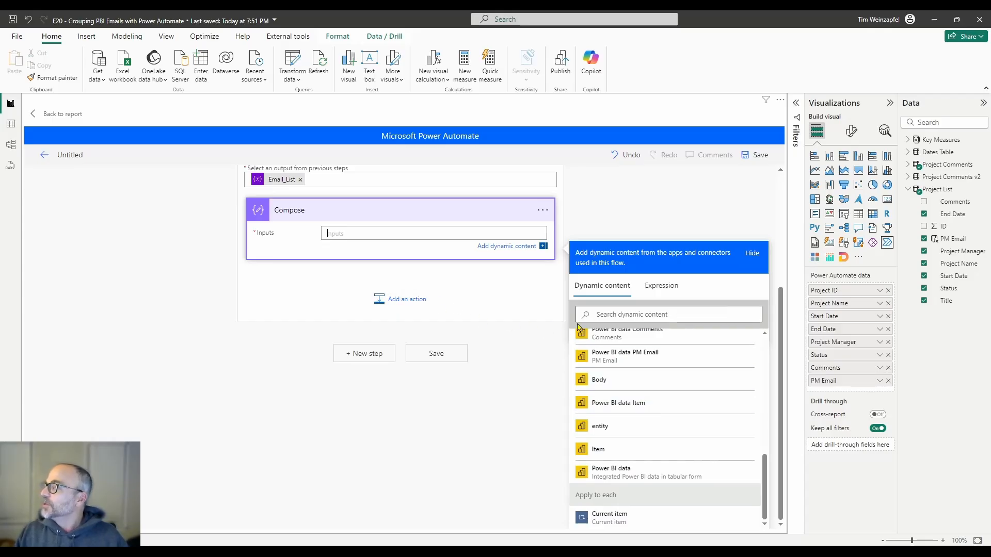
pyautogui.click(655, 290)
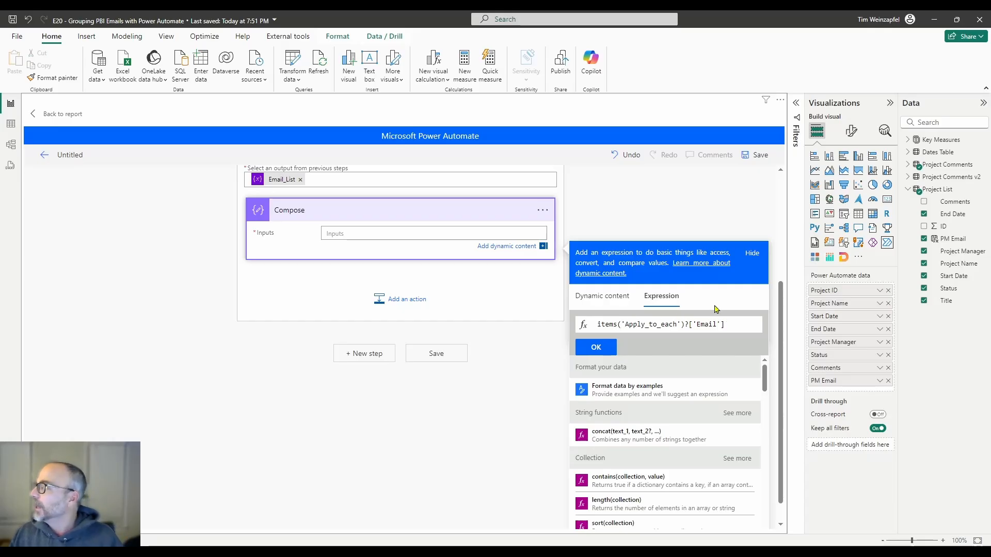
pyautogui.moveTo(616, 324); pyautogui.dragTo(600, 323)
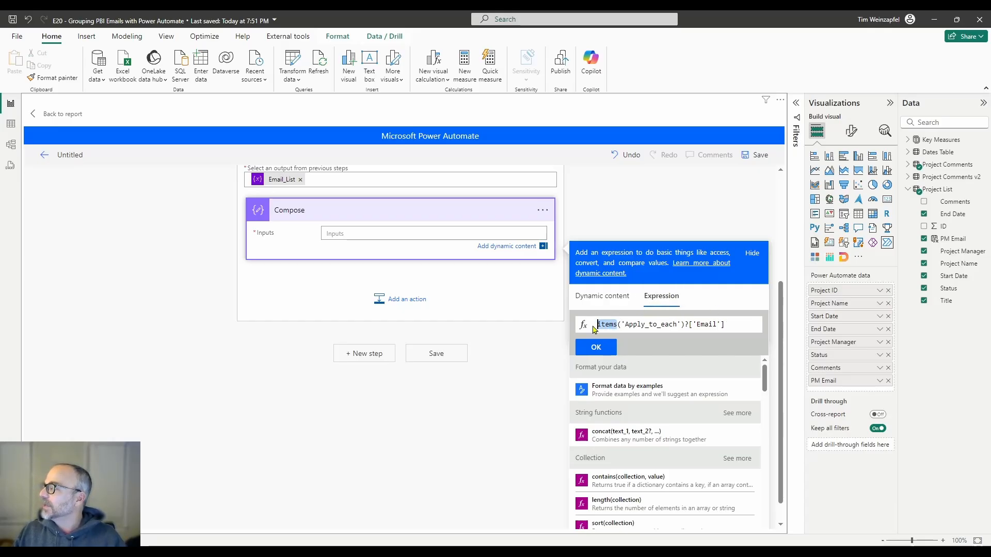
pyautogui.scroll(1, 634, 336)
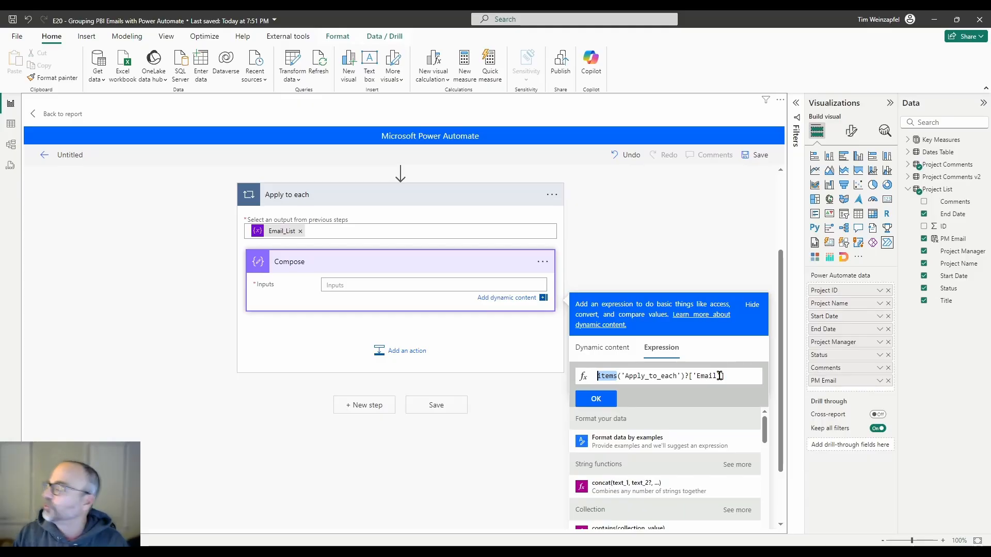
pyautogui.click(598, 400)
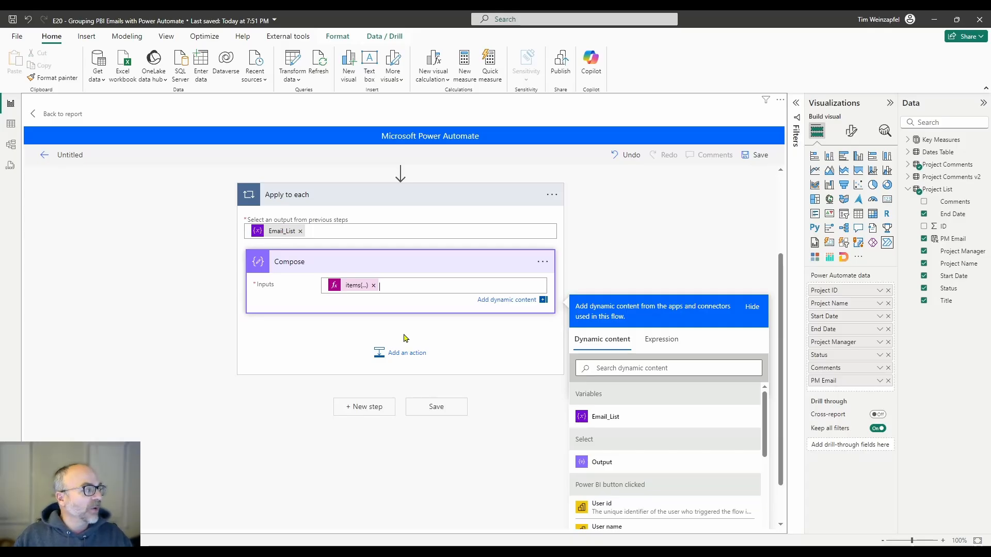
pyautogui.scroll(3, 441, 298)
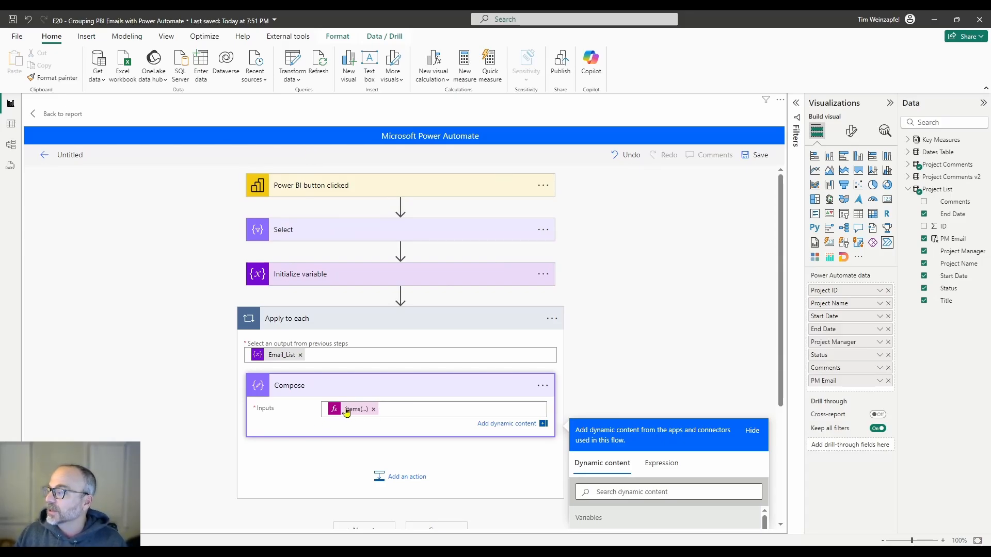
pyautogui.scroll(-1, 398, 424)
pyautogui.click(401, 428)
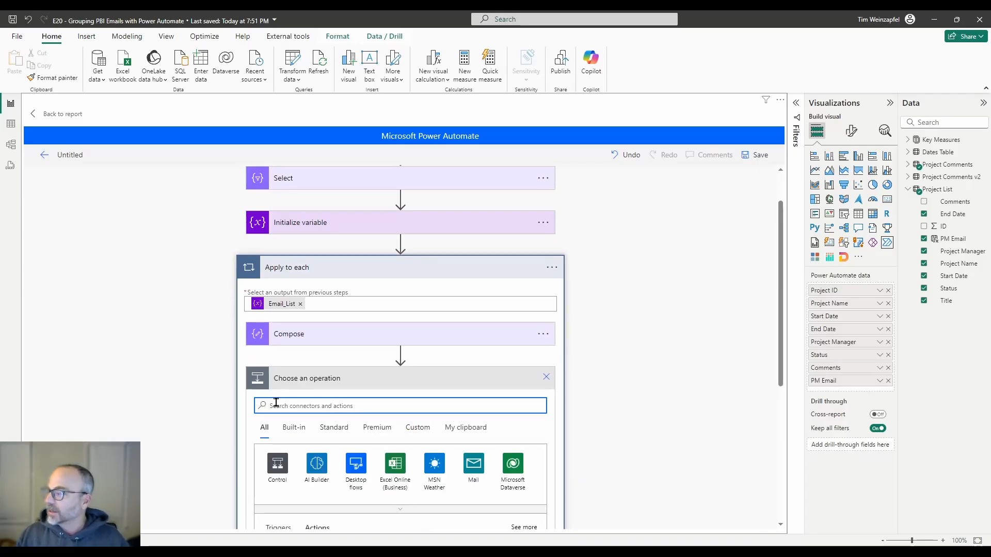
pyautogui.click(292, 431)
pyautogui.scroll(-1, 357, 441)
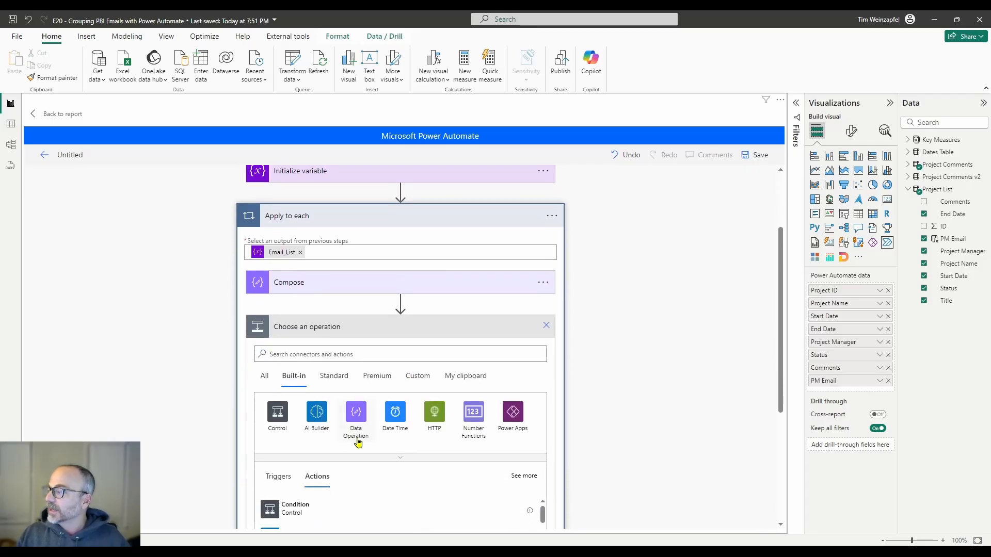
pyautogui.click(354, 429)
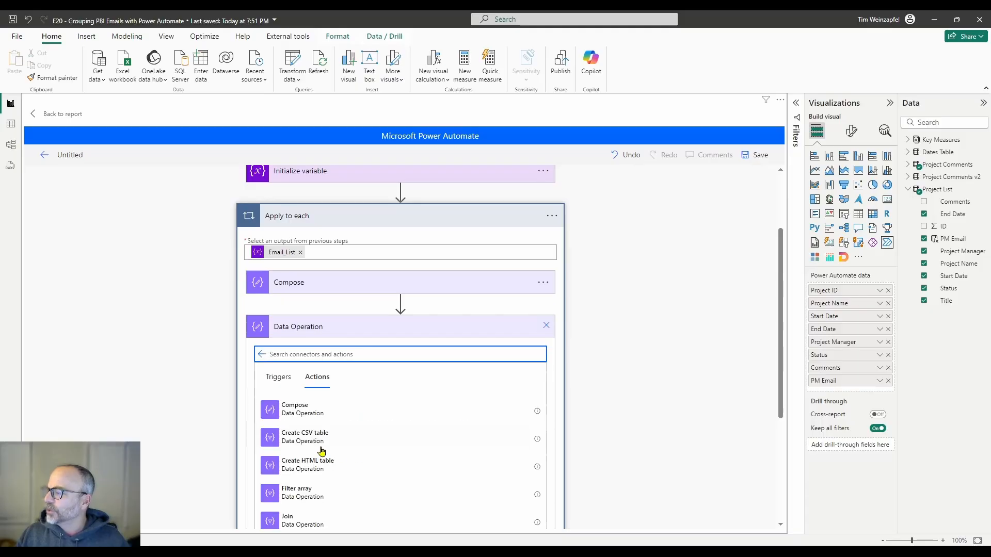
pyautogui.scroll(-2, 321, 452)
pyautogui.click(292, 474)
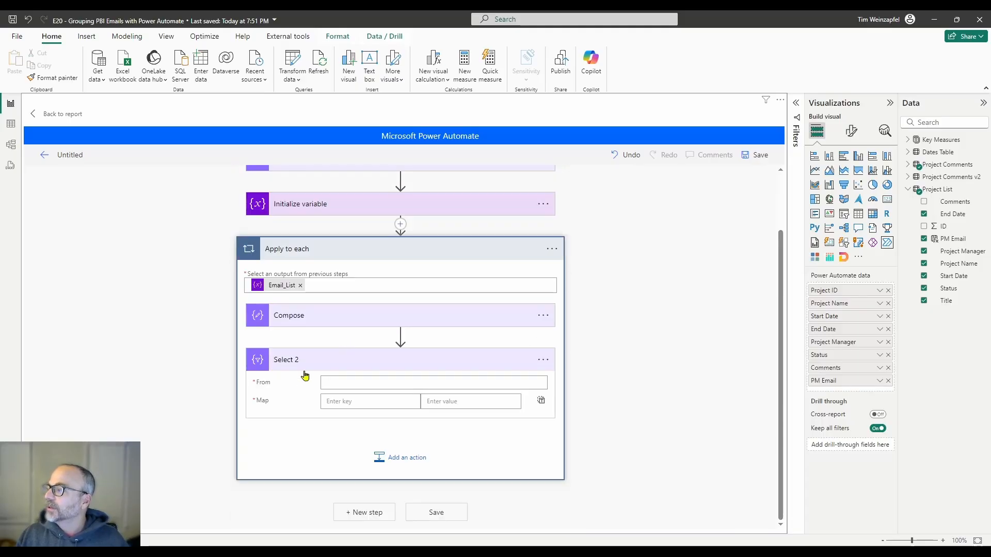
pyautogui.click(338, 383)
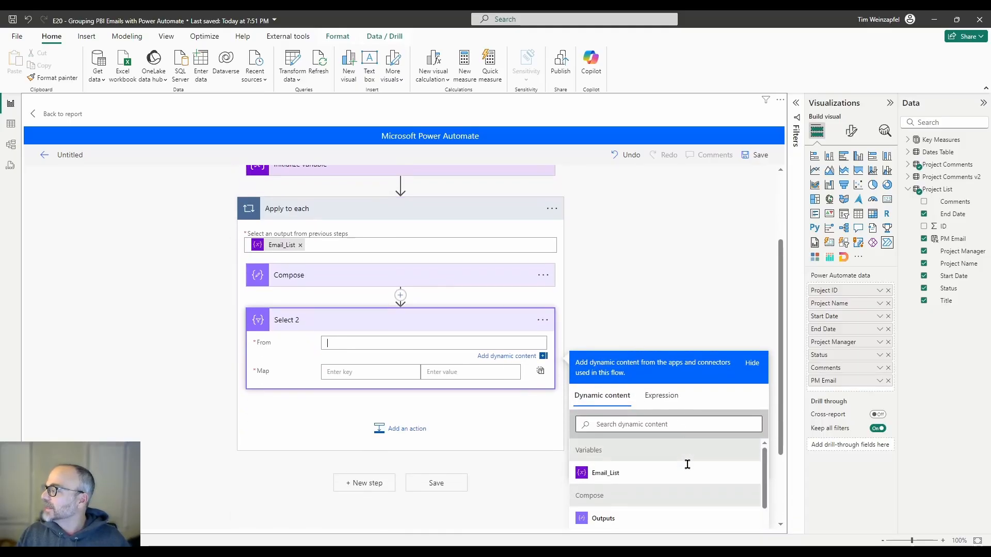
pyautogui.scroll(-5, 692, 473)
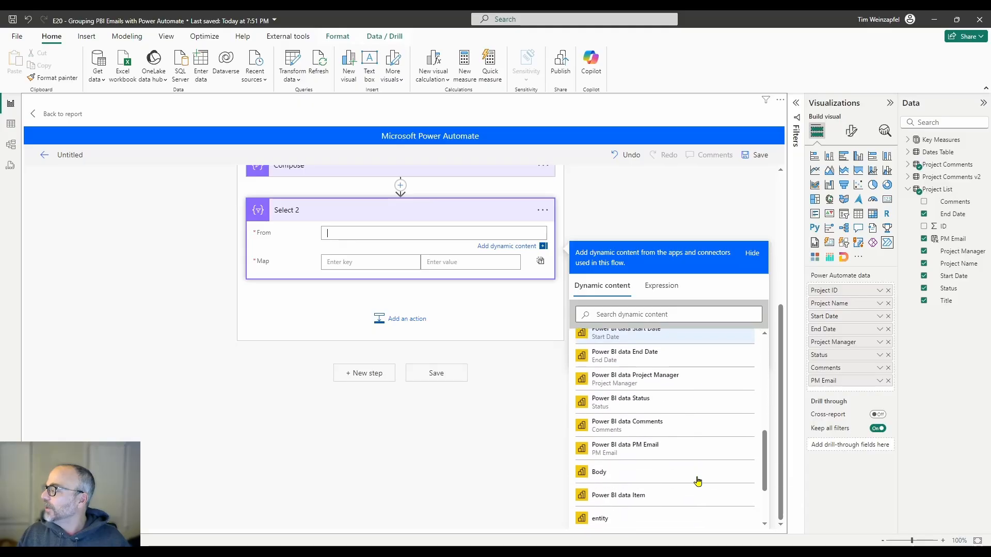
pyautogui.scroll(-2, 698, 481)
pyautogui.click(695, 476)
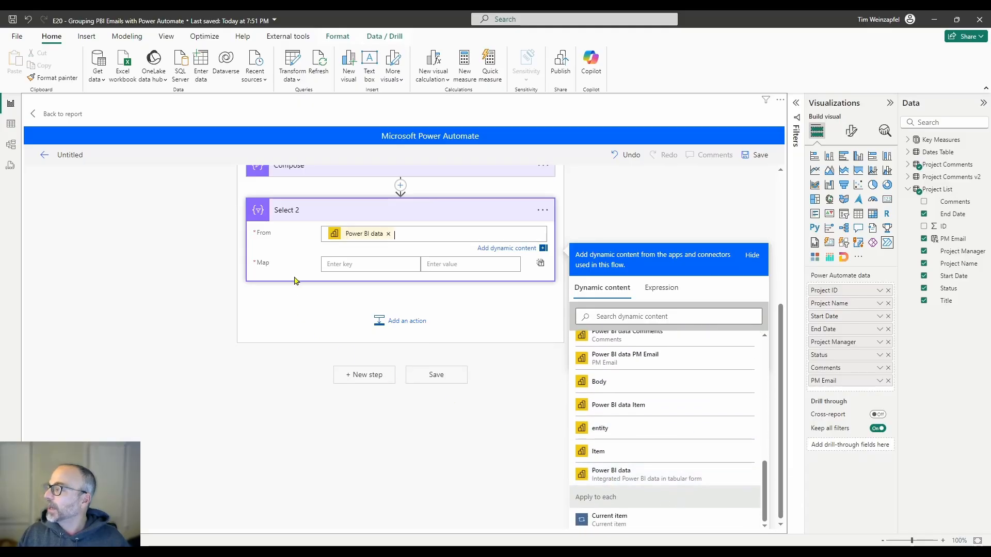
pyautogui.click(347, 264)
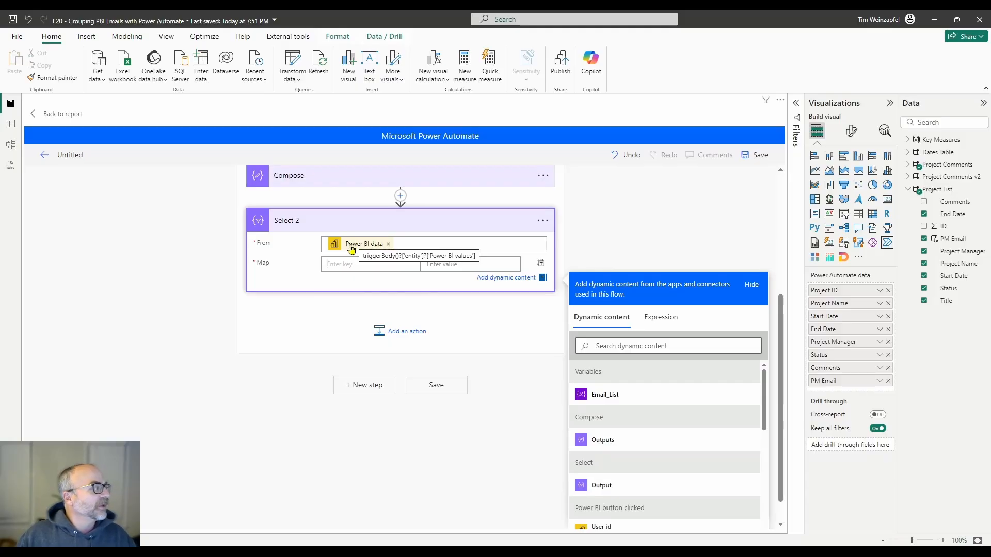
pyautogui.scroll(-4, 673, 446)
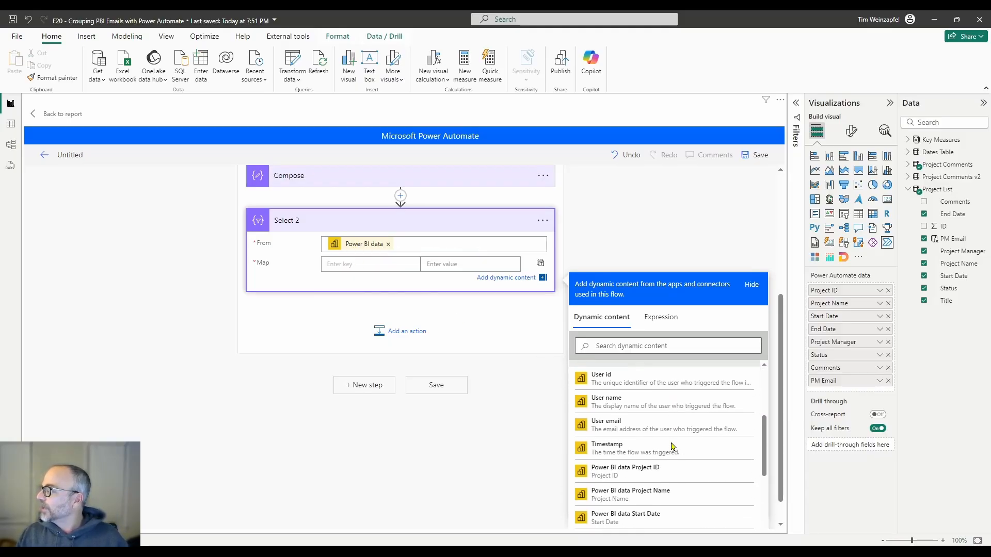
pyautogui.scroll(-3, 674, 446)
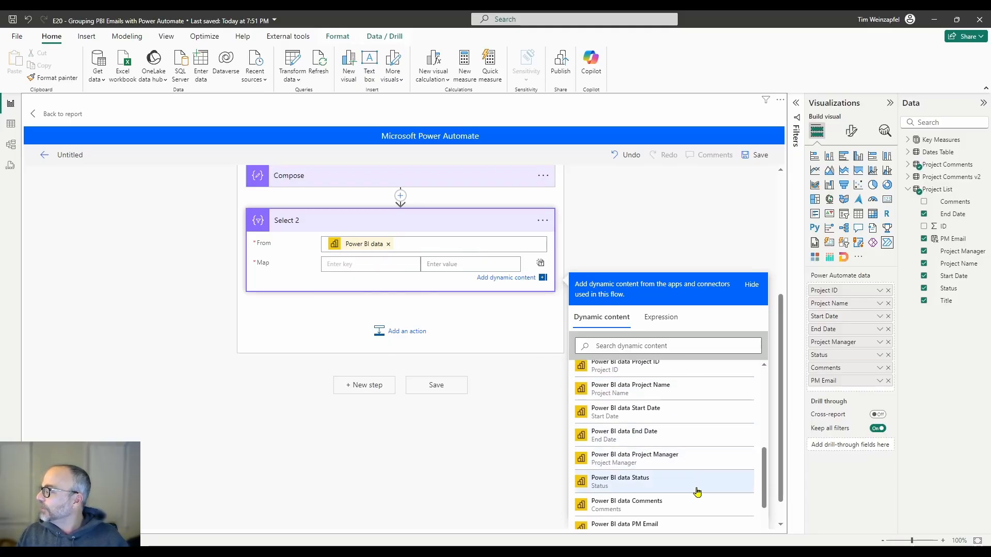
pyautogui.scroll(-1, 698, 492)
pyautogui.click(692, 477)
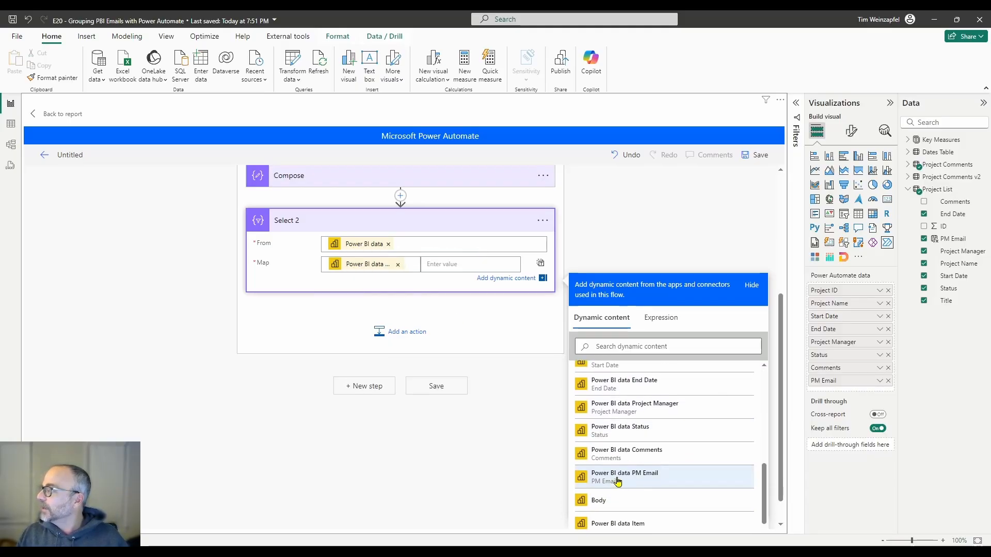
pyautogui.click(447, 264)
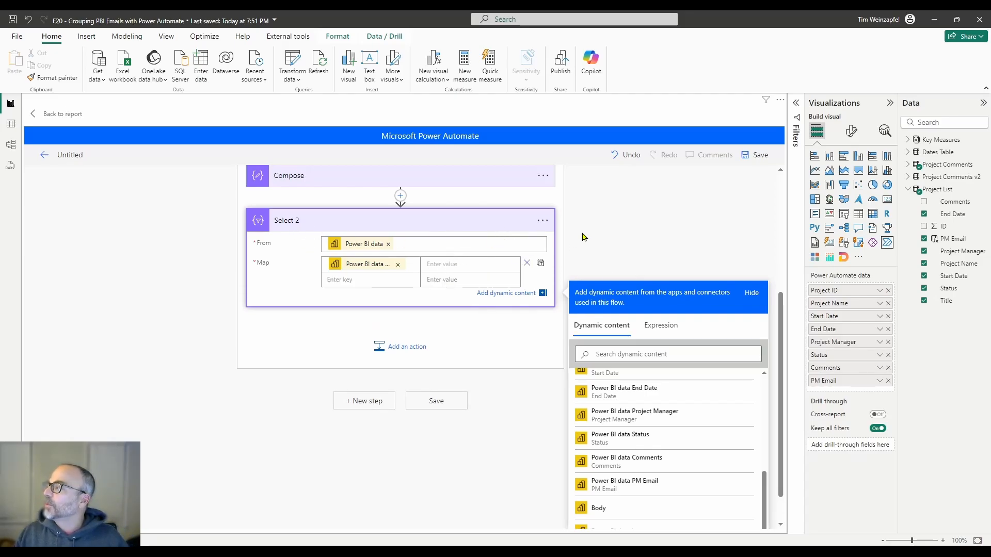
pyautogui.scroll(3, 557, 376)
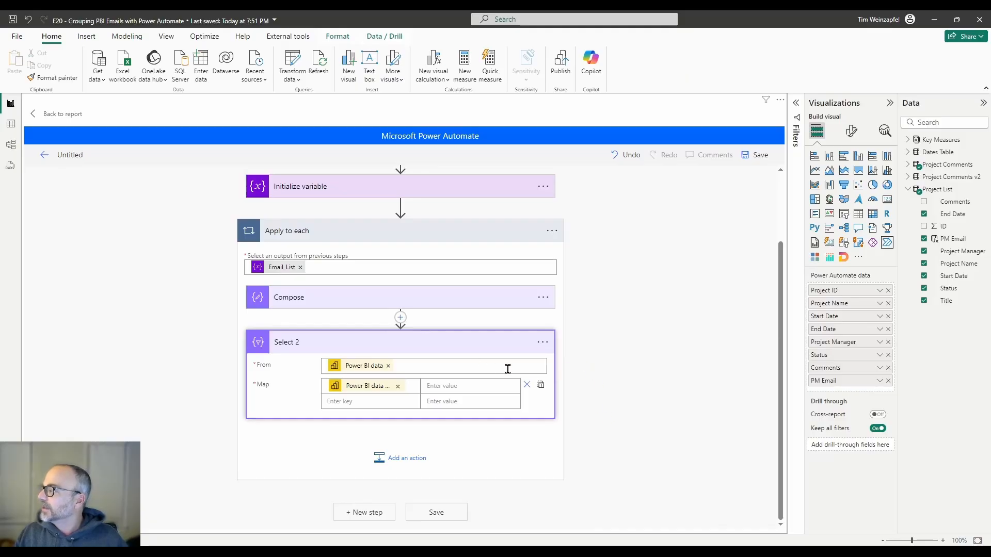
pyautogui.click(542, 342)
pyautogui.click(571, 469)
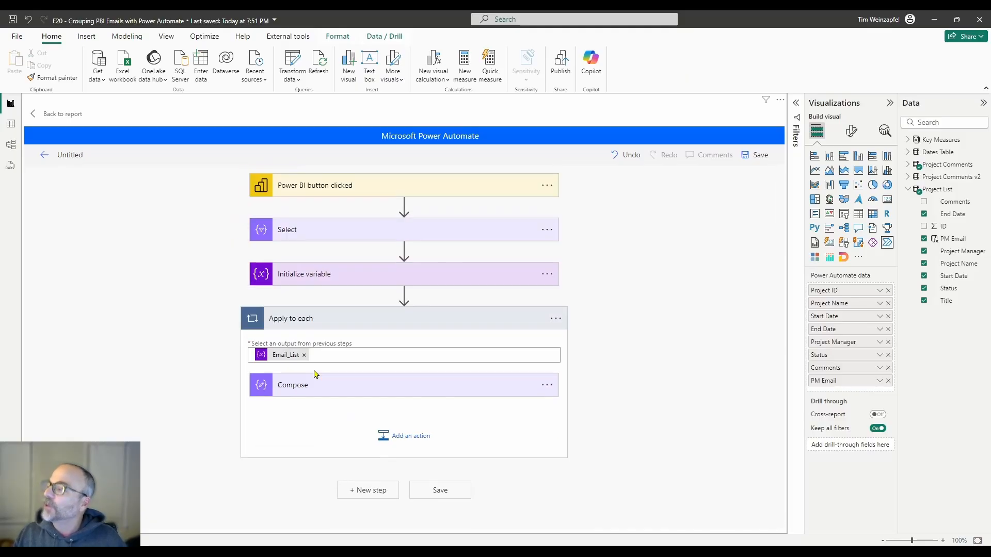
# Add a Filter array data operation after the Compose action inside the Apply to each loop.
pyautogui.click(390, 437)
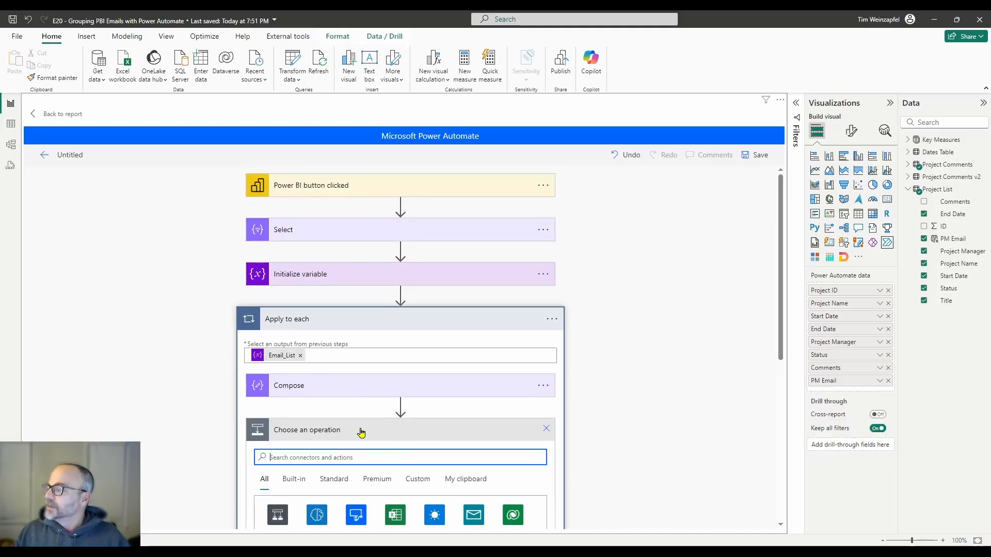
pyautogui.scroll(-2, 359, 527)
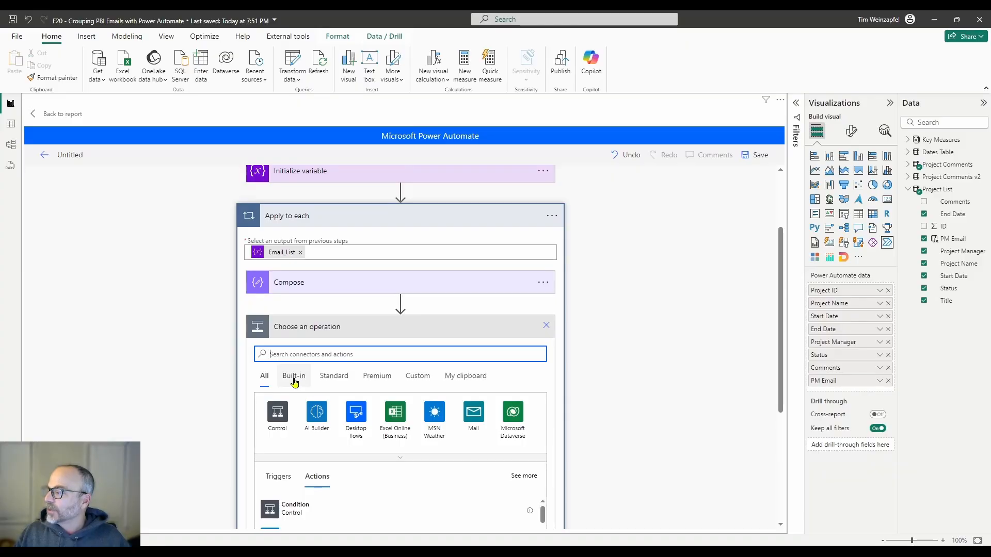
pyautogui.click(293, 377)
pyautogui.click(357, 411)
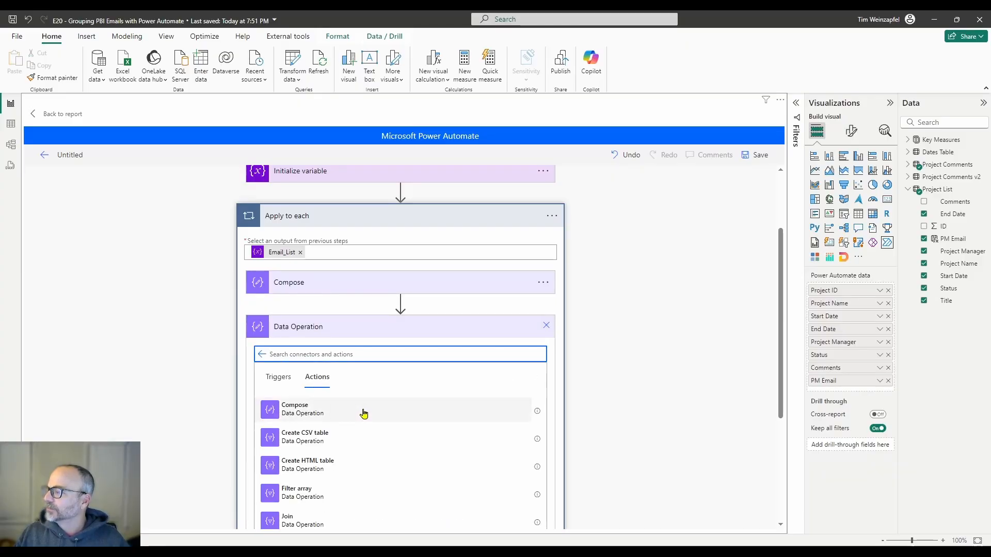
pyautogui.scroll(-1, 284, 453)
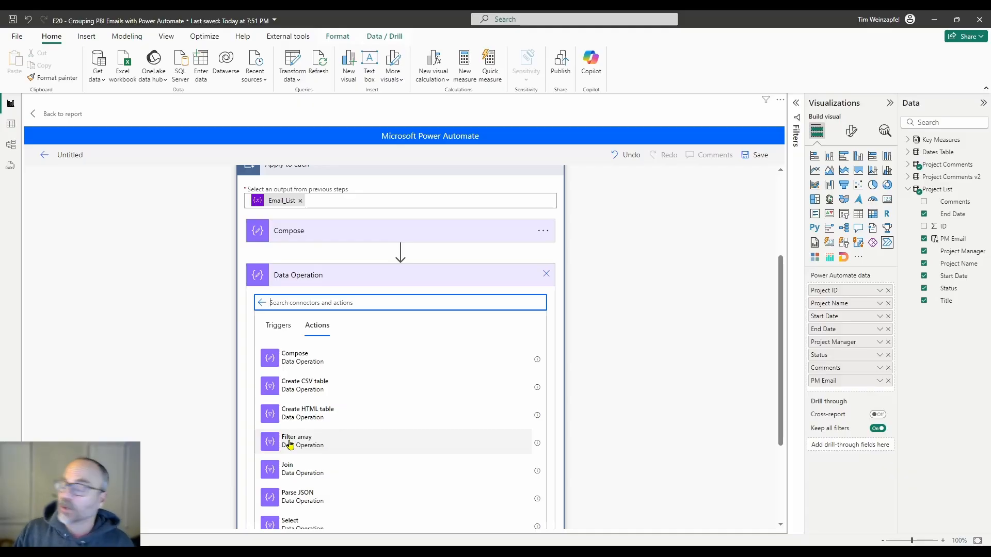
pyautogui.click(291, 443)
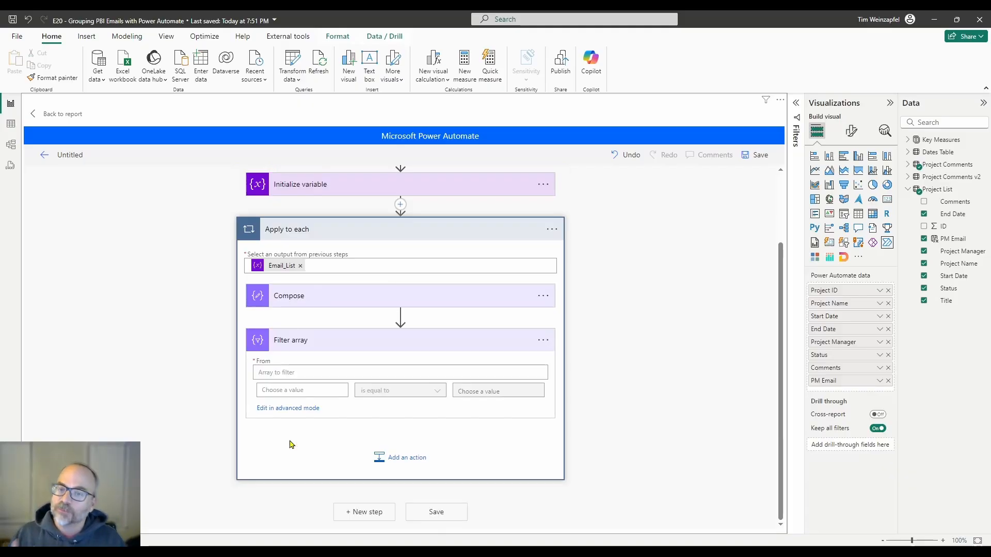
# Set the Filter array's source to Power BI data and its condition to Power BI data PM Email is equal to the Compose Outputs.
pyautogui.click(297, 376)
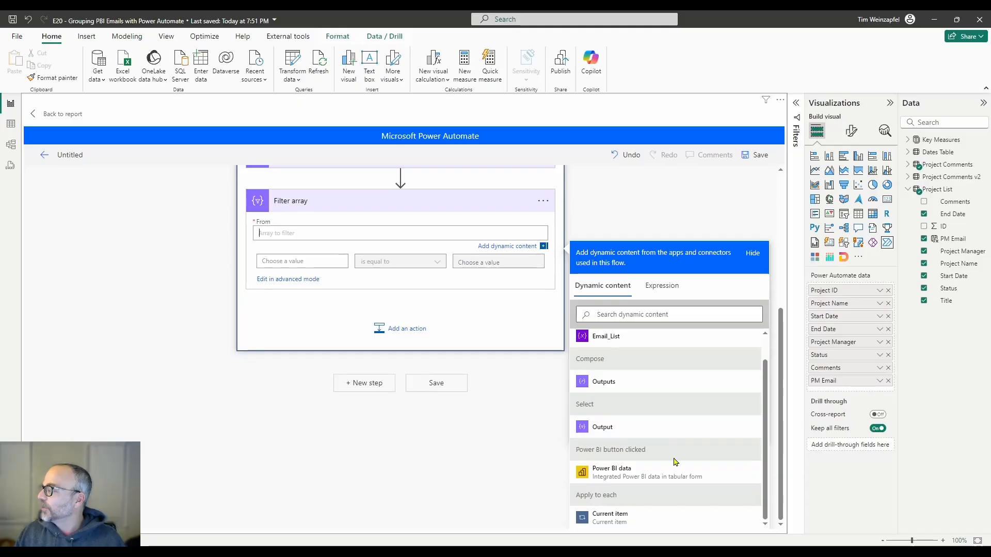
pyautogui.click(612, 474)
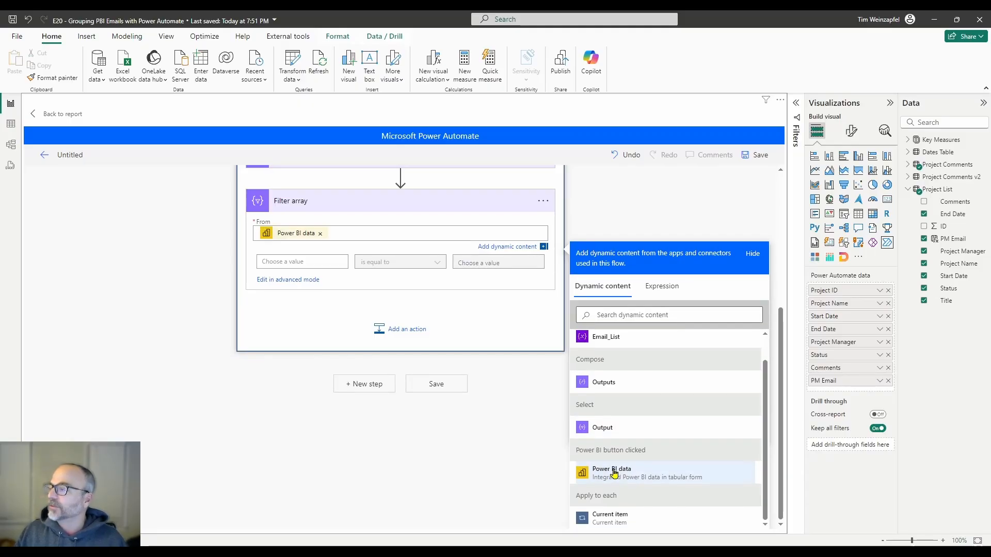
pyautogui.click(302, 265)
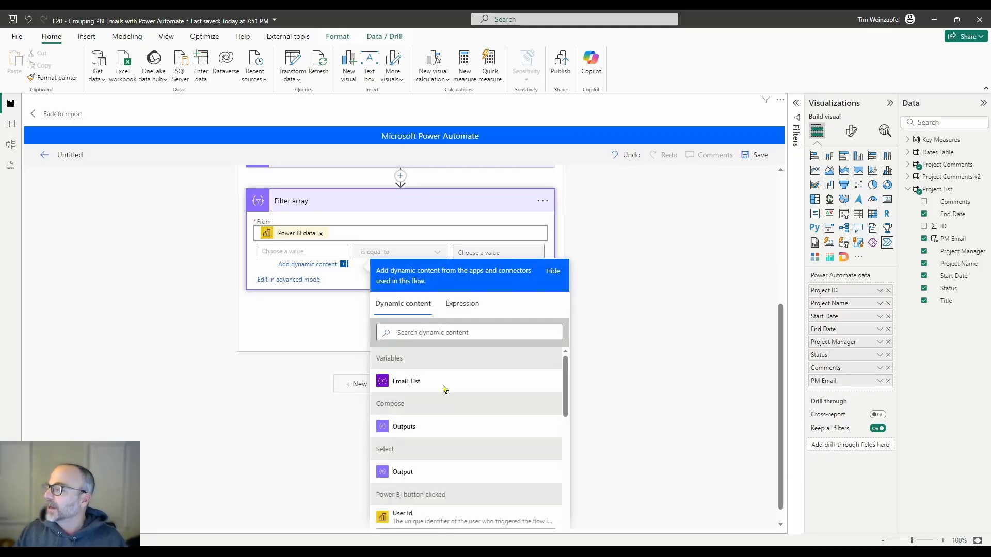
pyautogui.scroll(-5, 445, 389)
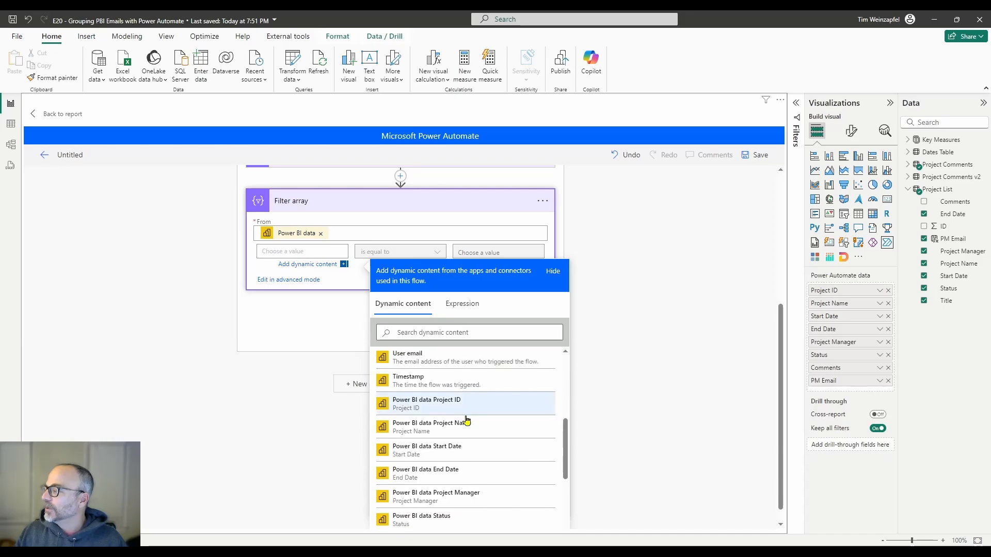
pyautogui.scroll(-1, 467, 428)
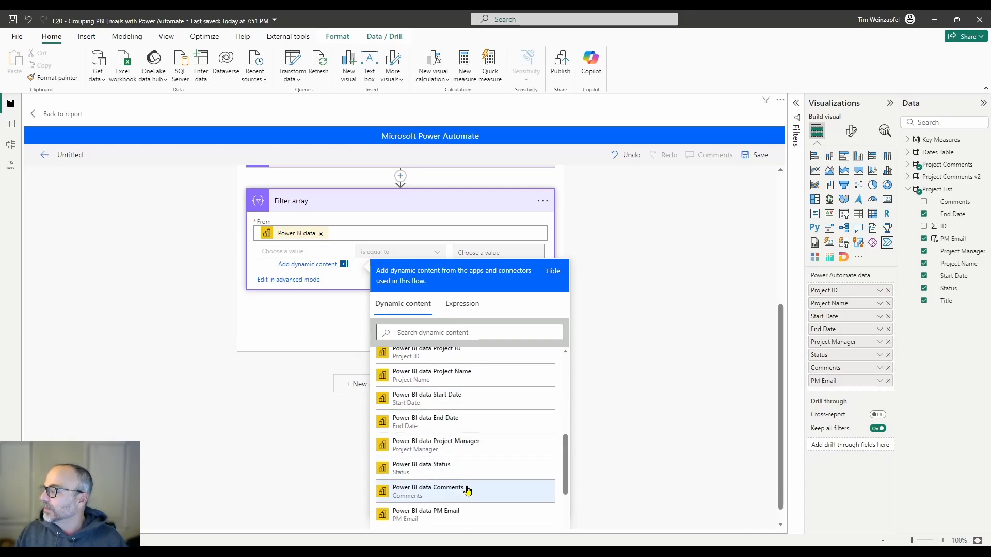
pyautogui.scroll(-1, 468, 491)
pyautogui.click(454, 439)
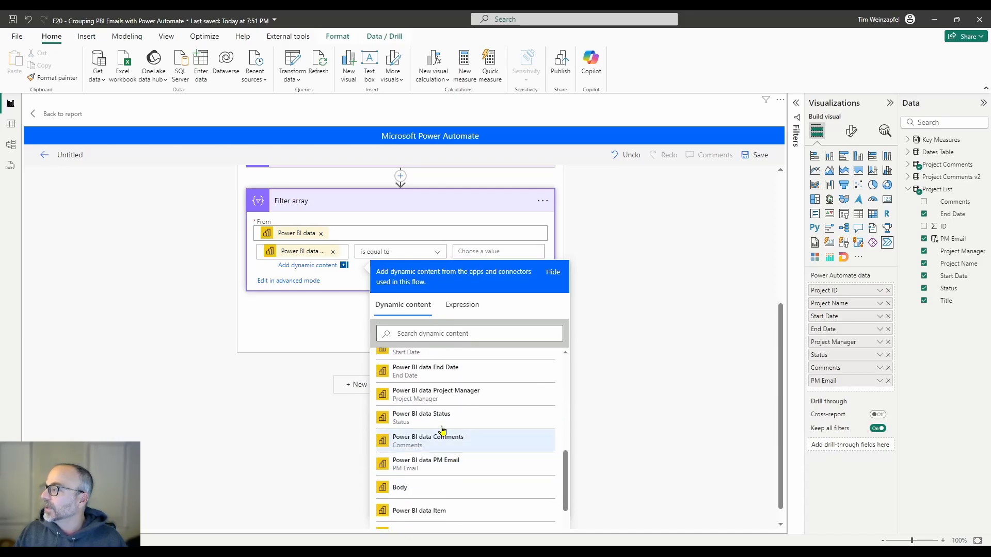
pyautogui.click(459, 253)
pyautogui.scroll(1, 362, 227)
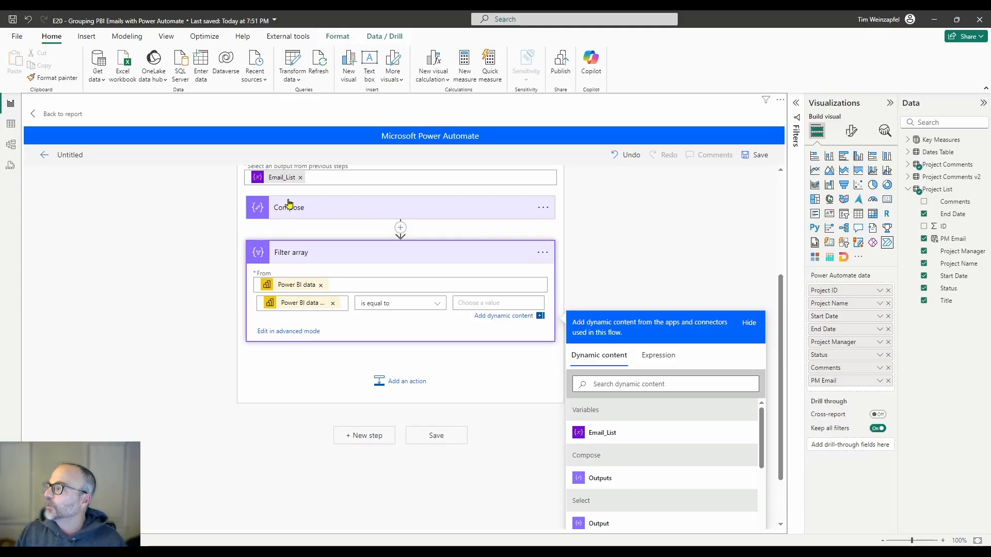
pyautogui.click(601, 480)
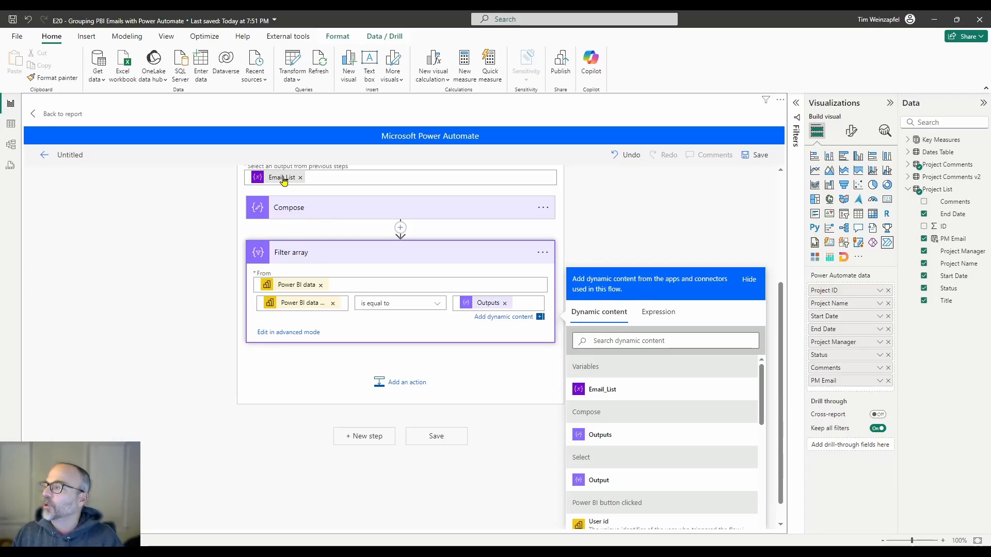
# Add a Create HTML table data operation after the Filter array action inside the Apply to each loop.
pyautogui.scroll(3, 338, 220)
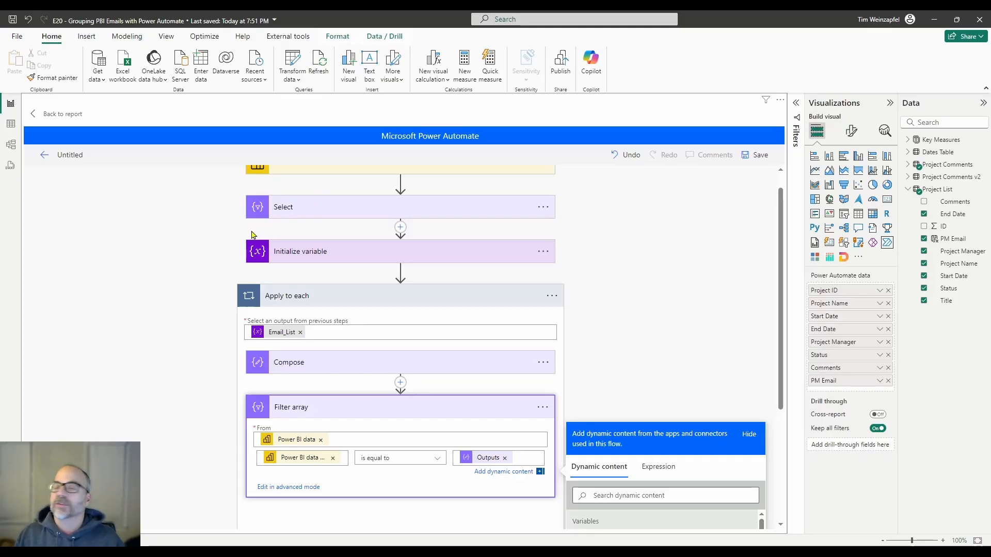
pyautogui.scroll(-2, 439, 391)
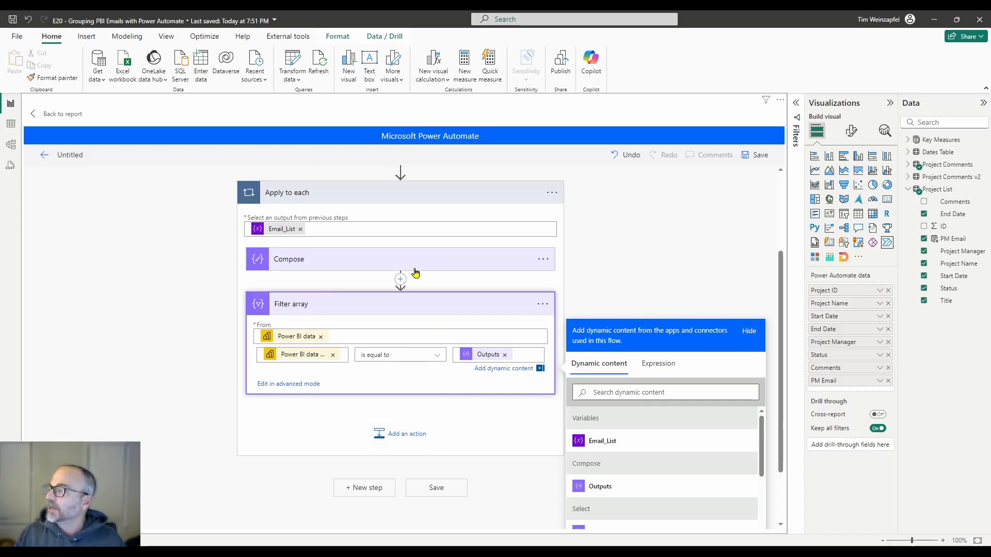
pyautogui.click(419, 435)
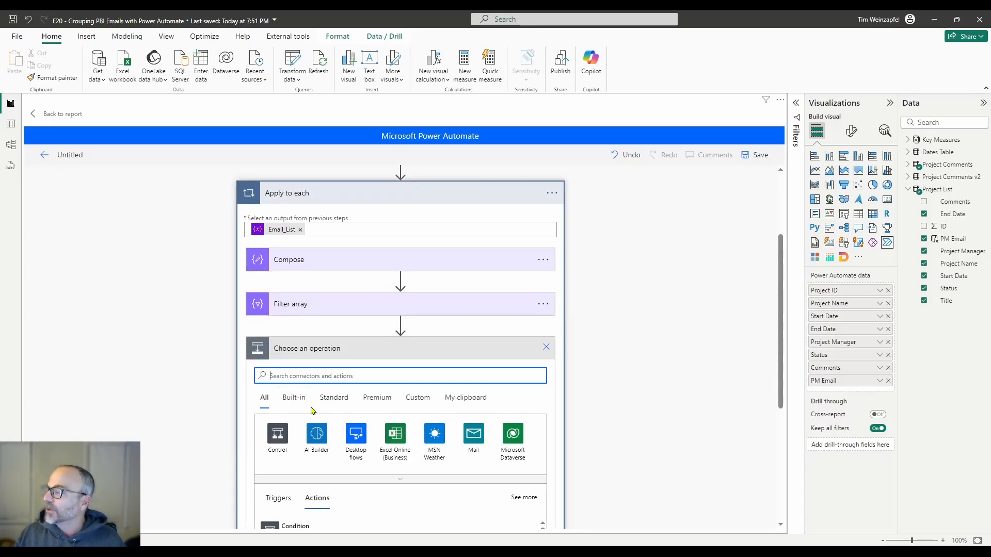
pyautogui.click(291, 398)
pyautogui.scroll(-2, 294, 400)
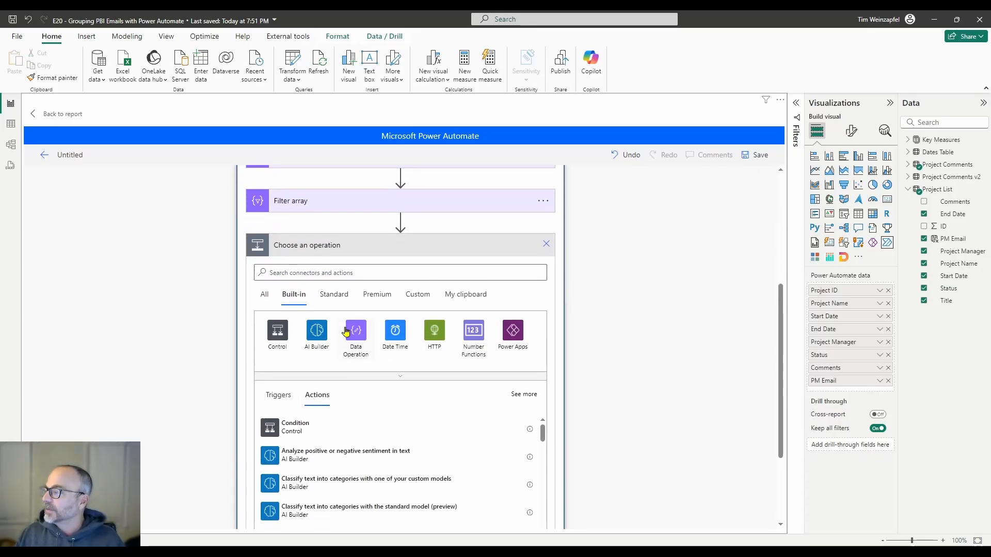
pyautogui.click(345, 331)
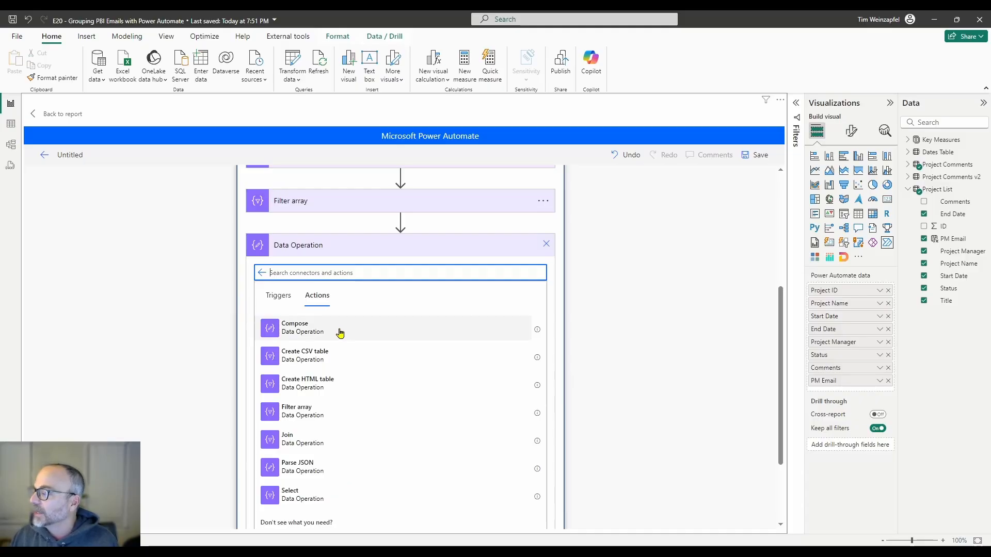
pyautogui.click(301, 383)
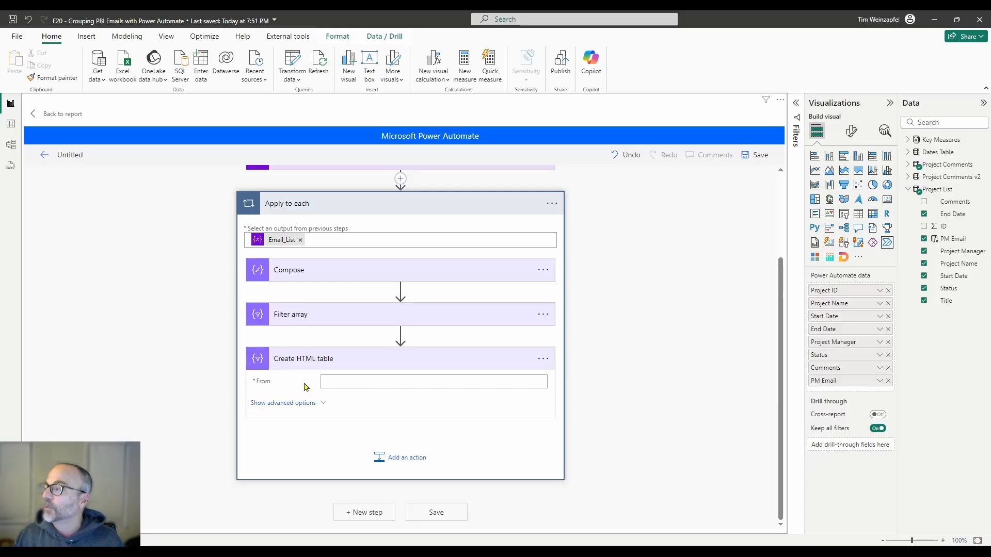
# Set the Create HTML table's From value to the Filter array Body and show the action's advanced options.
pyautogui.click(332, 380)
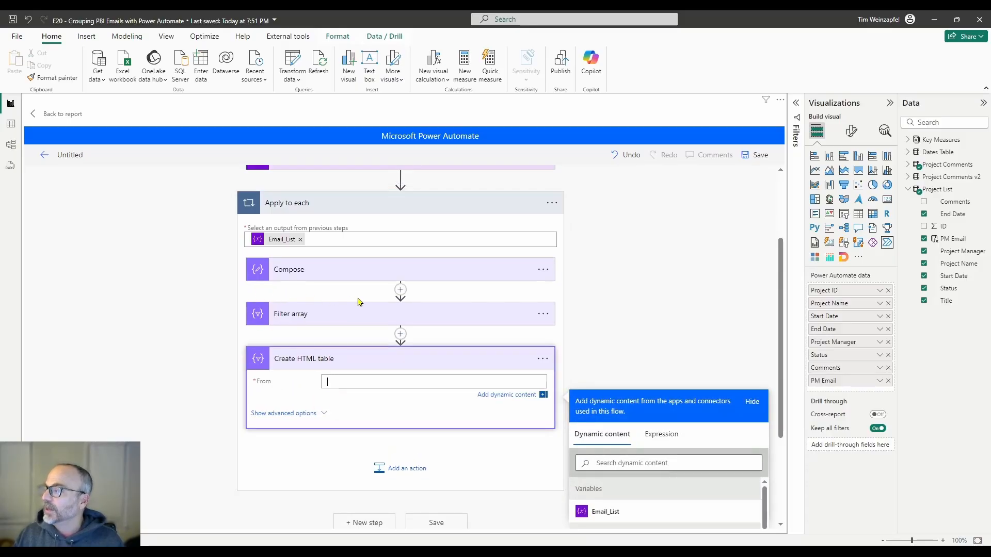
pyautogui.scroll(-2, 624, 357)
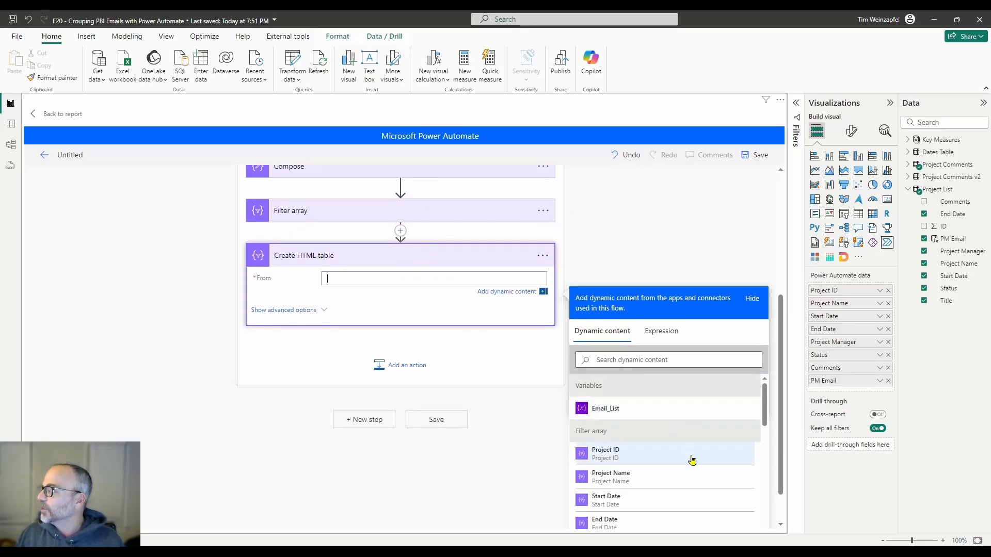
pyautogui.scroll(-1, 690, 459)
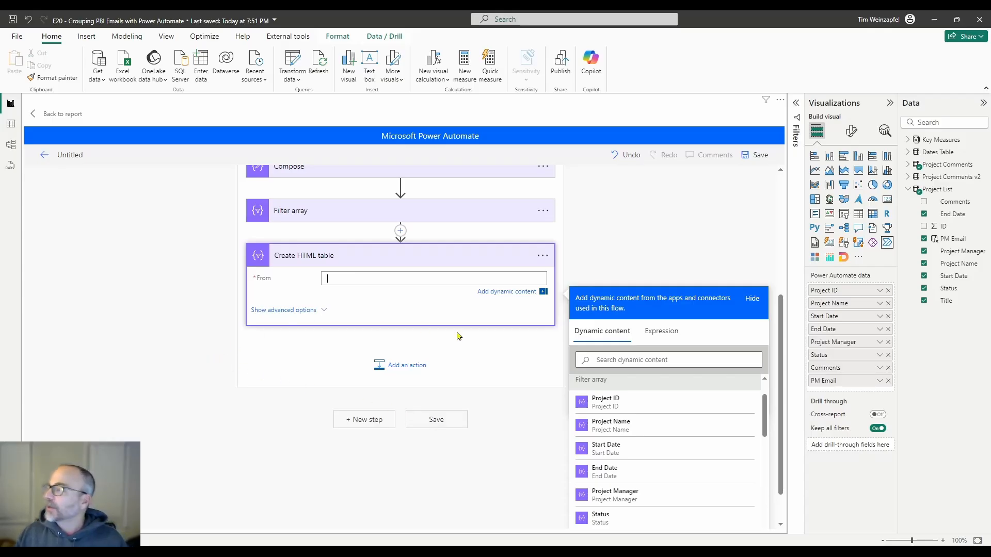
pyautogui.scroll(-3, 679, 442)
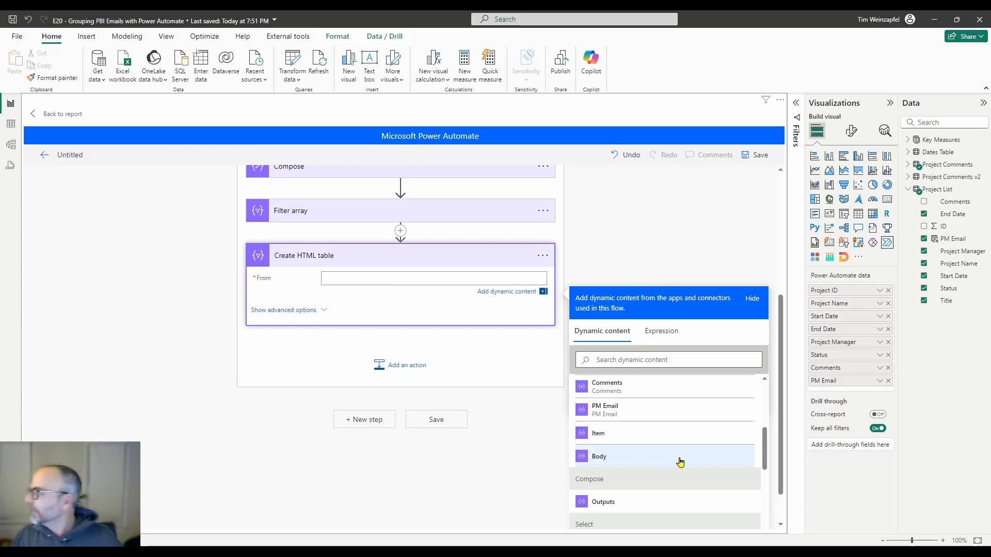
pyautogui.scroll(10, 676, 464)
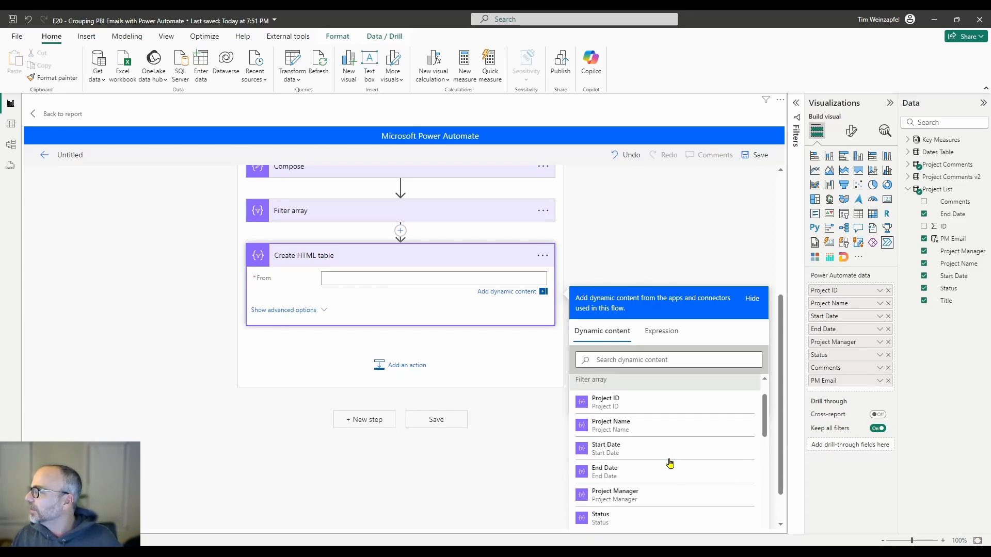
pyautogui.scroll(-2, 668, 460)
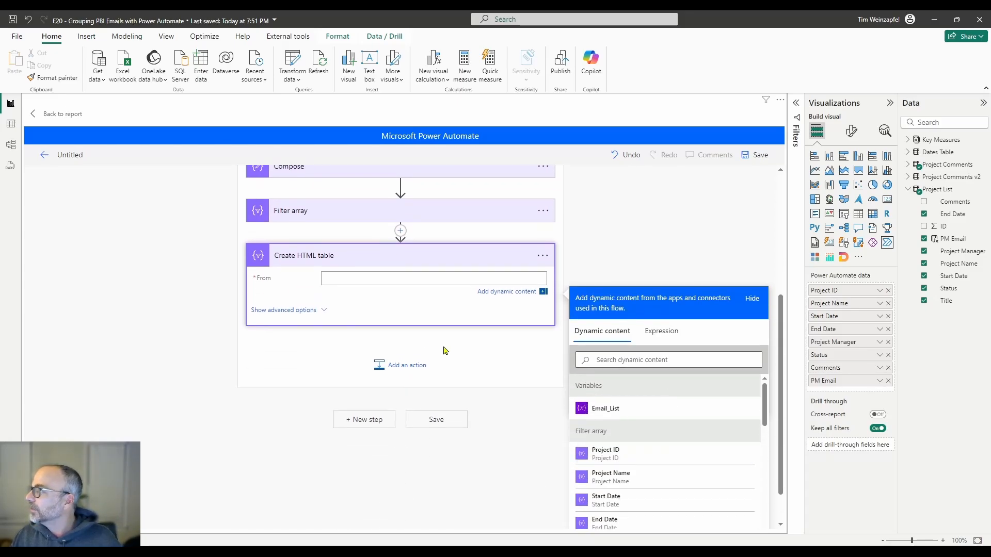
pyautogui.scroll(-1, 642, 423)
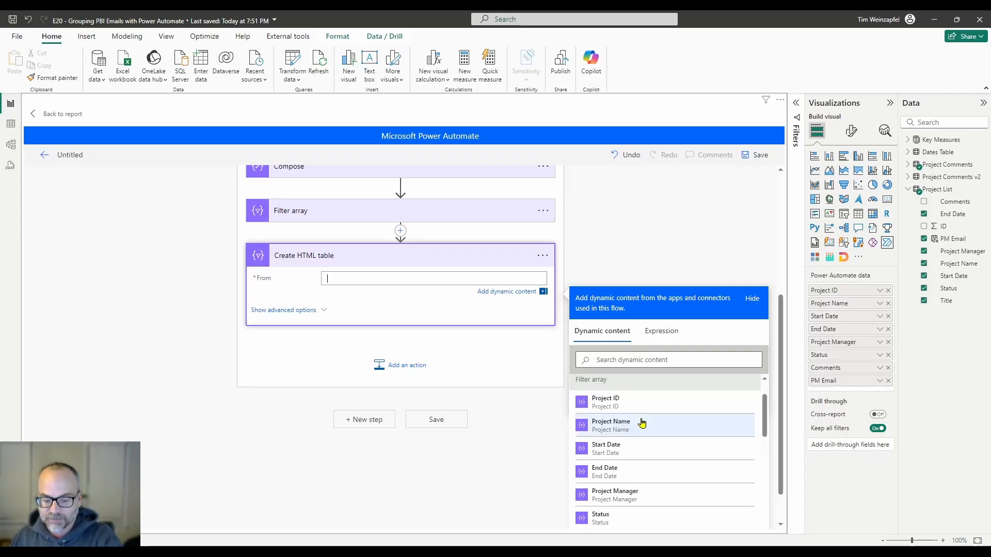
pyautogui.scroll(-5, 650, 454)
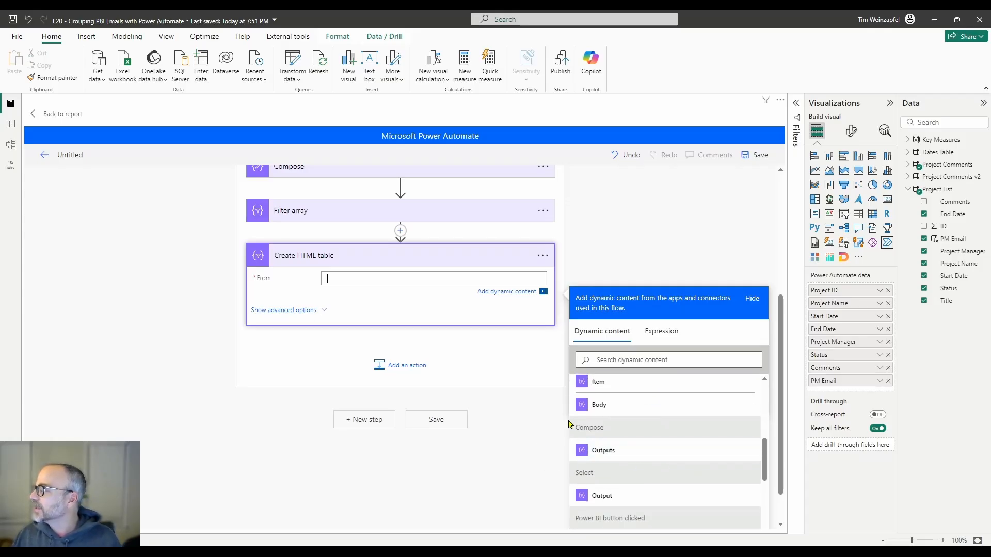
pyautogui.click(598, 408)
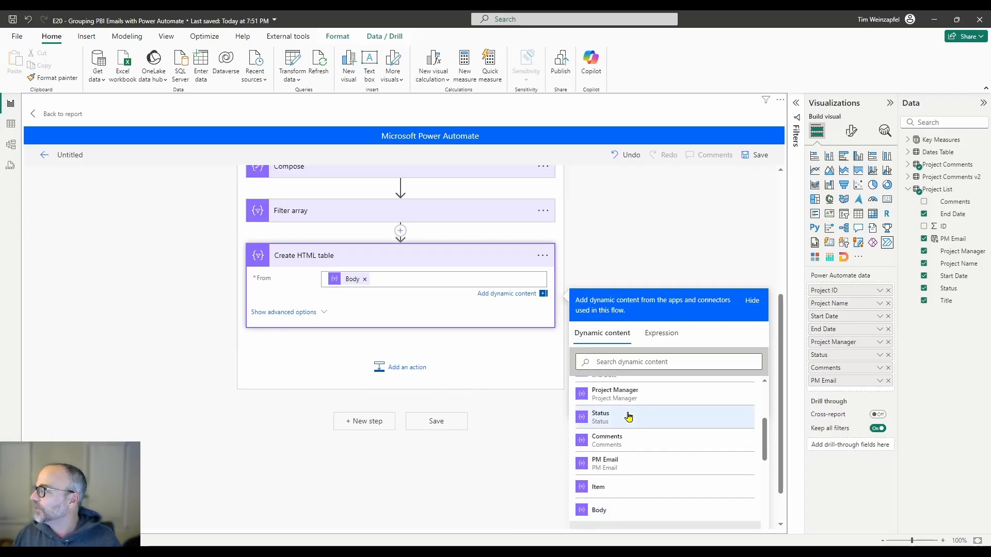
pyautogui.click(321, 313)
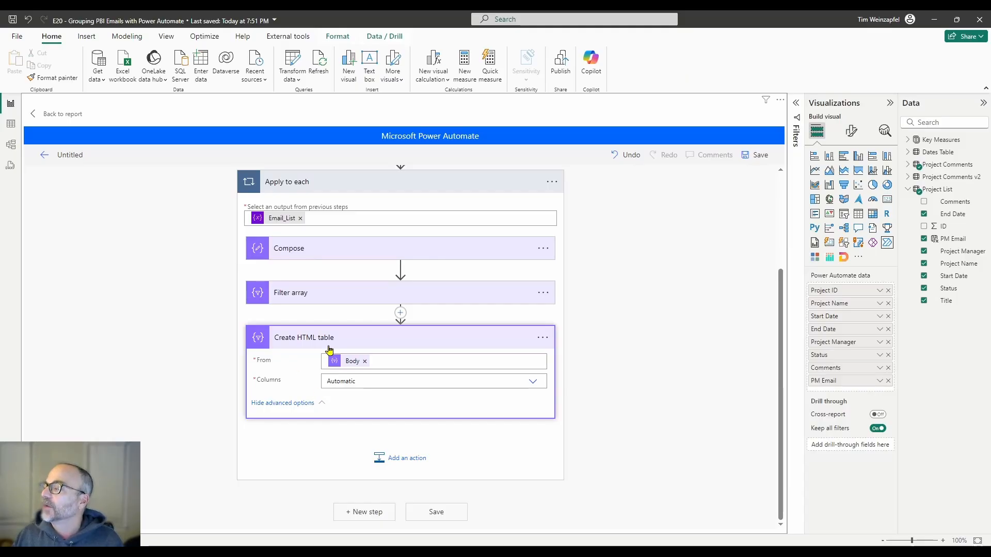
# Add a Send an email (V2) action after the Create HTML table action inside the Apply to each loop.
pyautogui.click(413, 459)
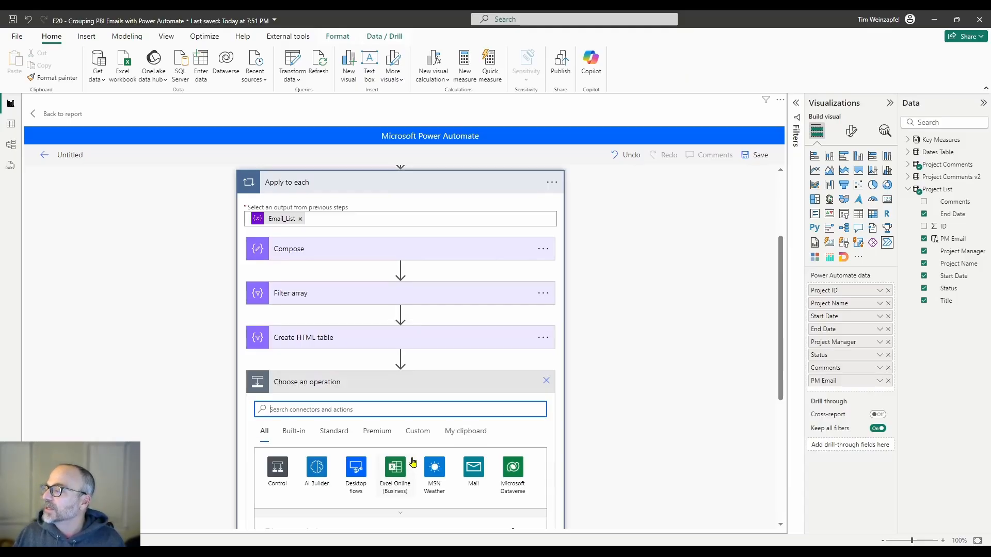
pyautogui.write('send')
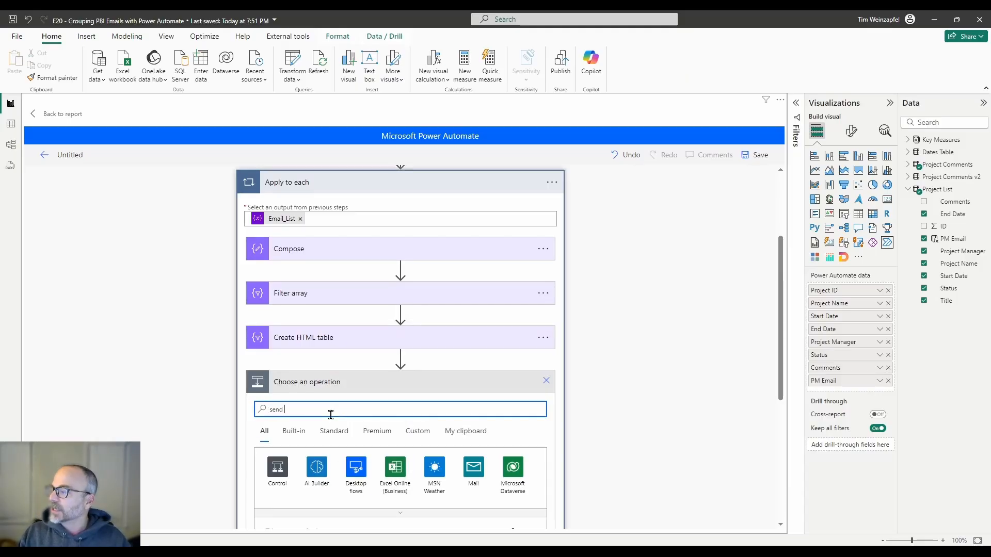
pyautogui.write(' an email')
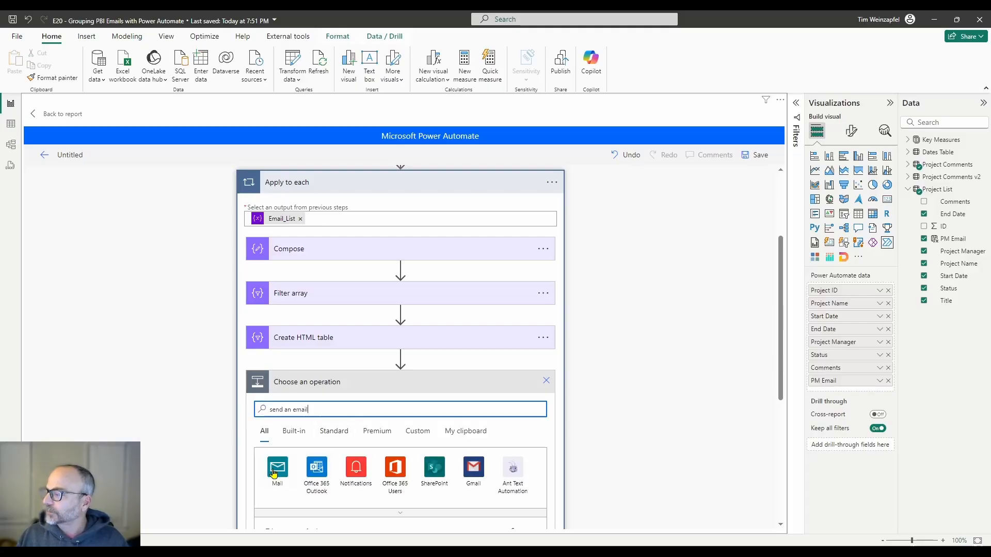
pyautogui.click(315, 467)
pyautogui.scroll(-2, 381, 412)
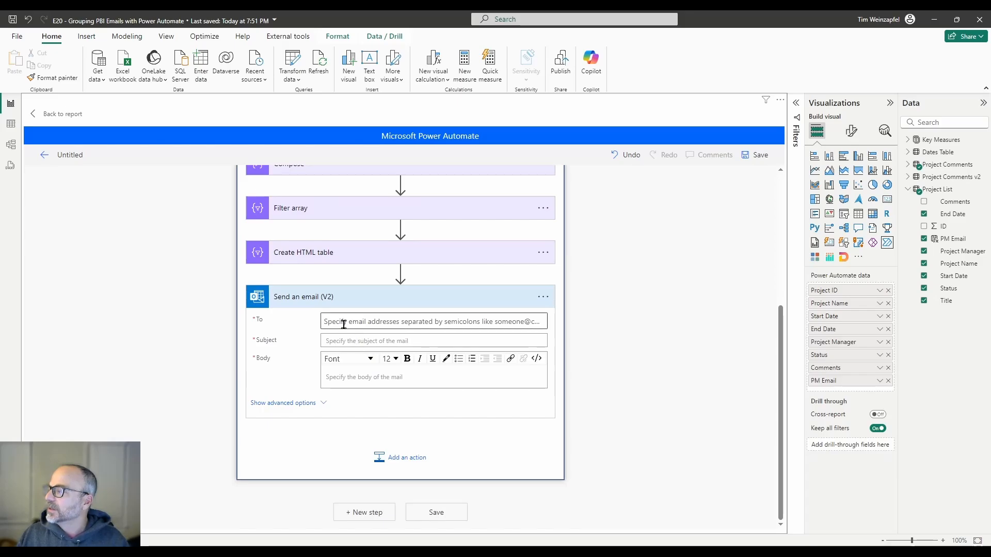
# Try Power BI data PM Email as the email's recipient and delete the resulting Apply to each 2 loop.
pyautogui.click(344, 325)
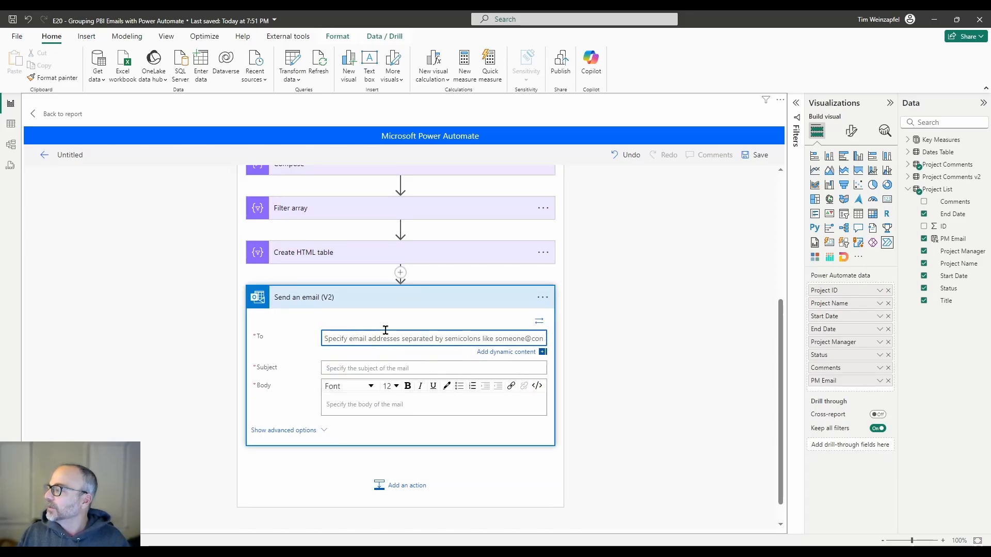
pyautogui.click(385, 329)
pyautogui.click(493, 353)
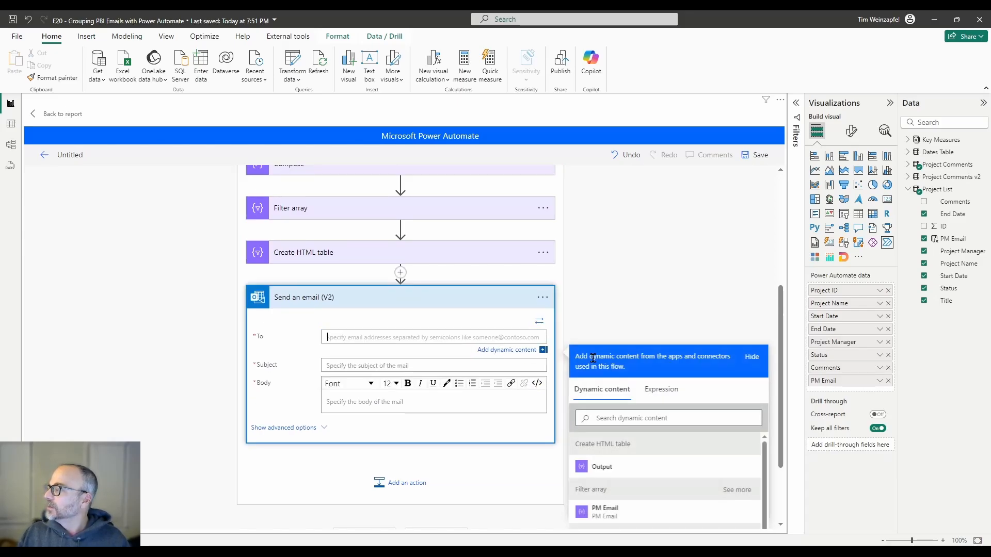
pyautogui.scroll(-2, 671, 454)
pyautogui.click(681, 474)
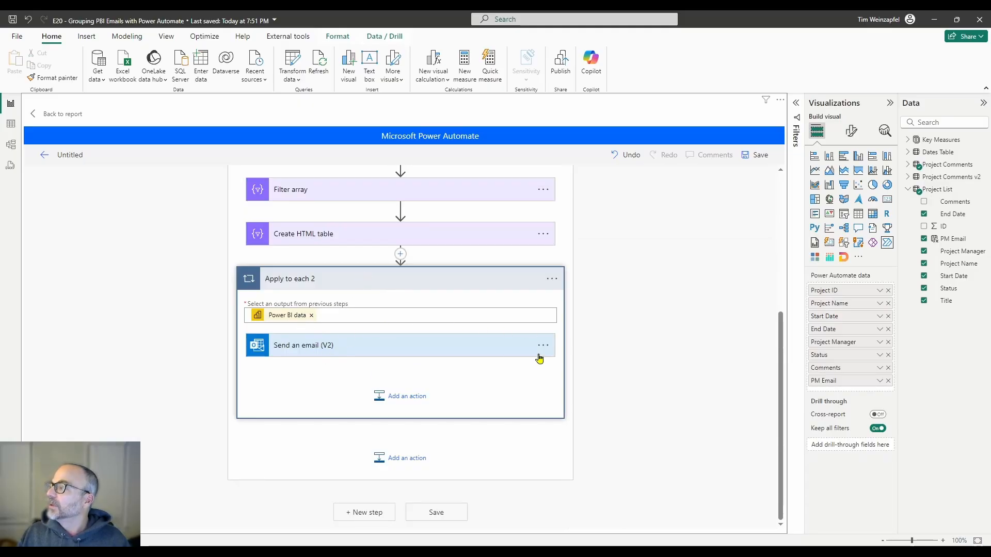
pyautogui.click(552, 279)
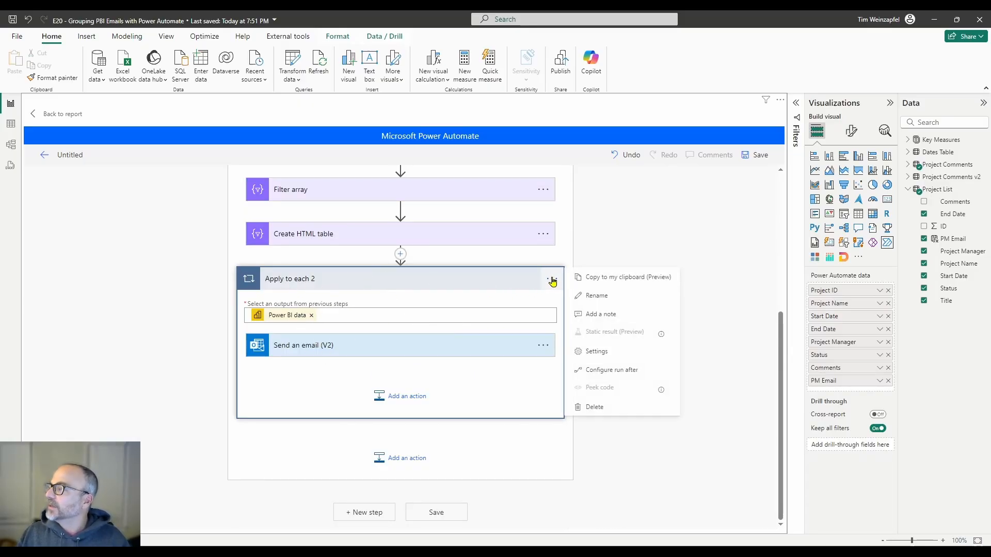
pyautogui.click(594, 407)
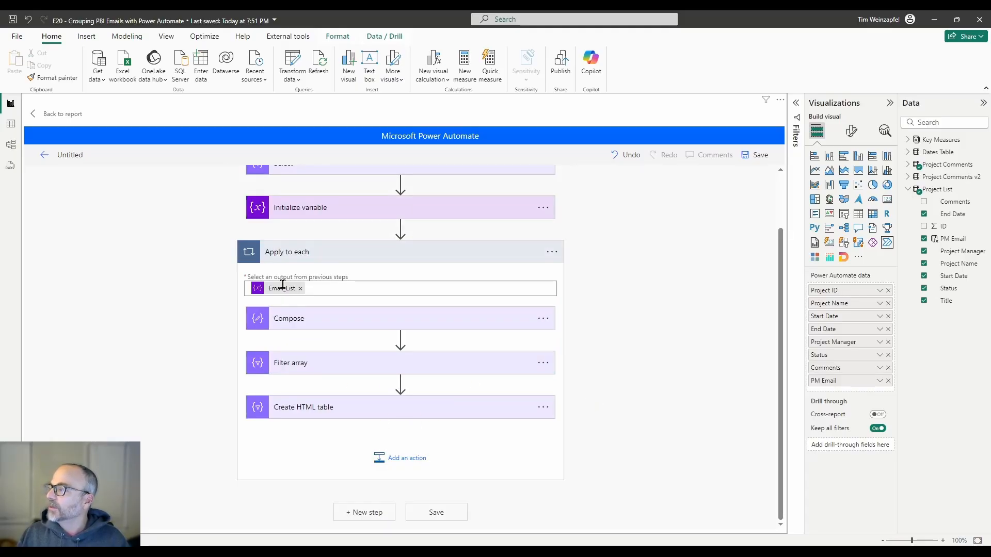
# Add an Office 365 Outlook Send an email (V2) action below Create HTML table within the Apply to each loop.
pyautogui.click(413, 458)
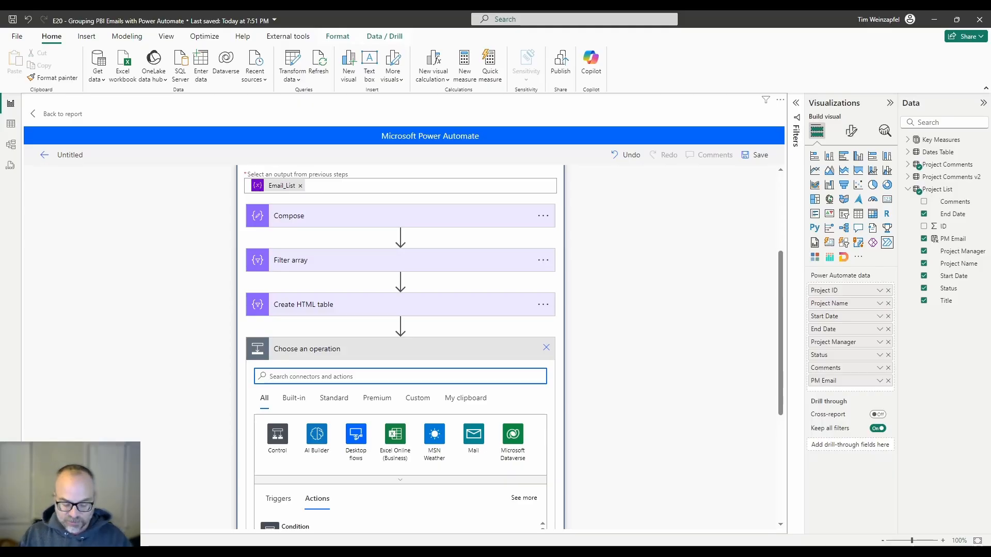
pyautogui.write('send am')
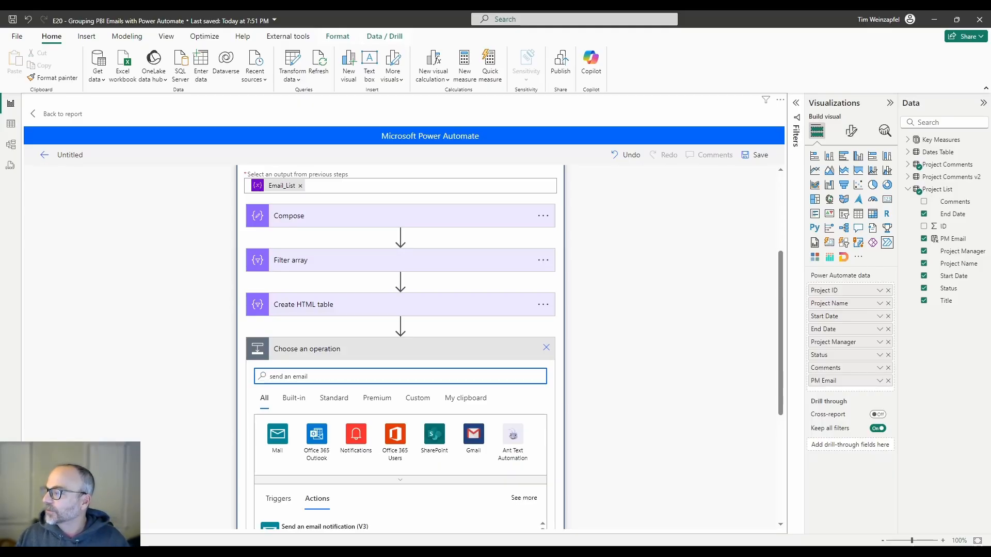
pyautogui.scroll(-2, 378, 442)
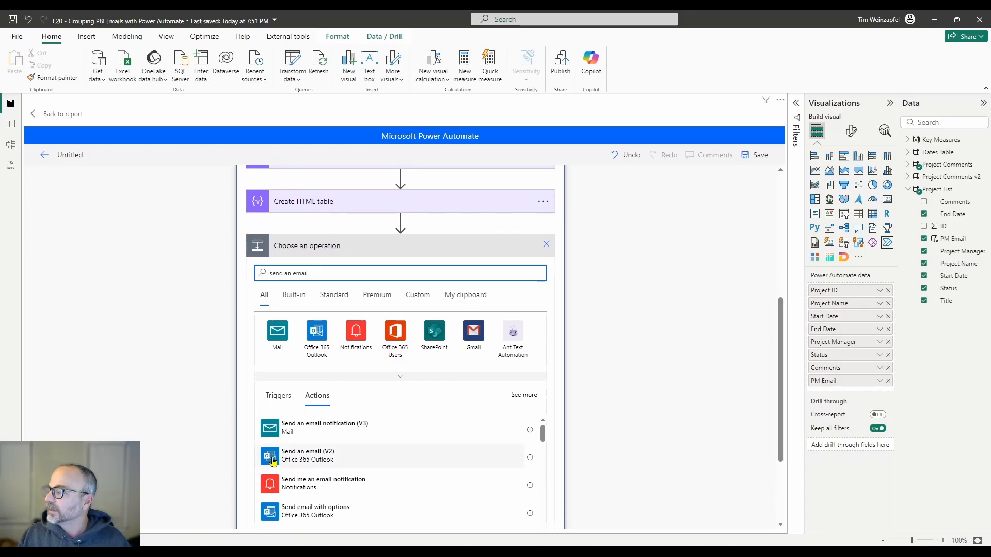
pyautogui.click(262, 457)
# Set the email's To recipient to the Compose Outputs.
pyautogui.click(345, 321)
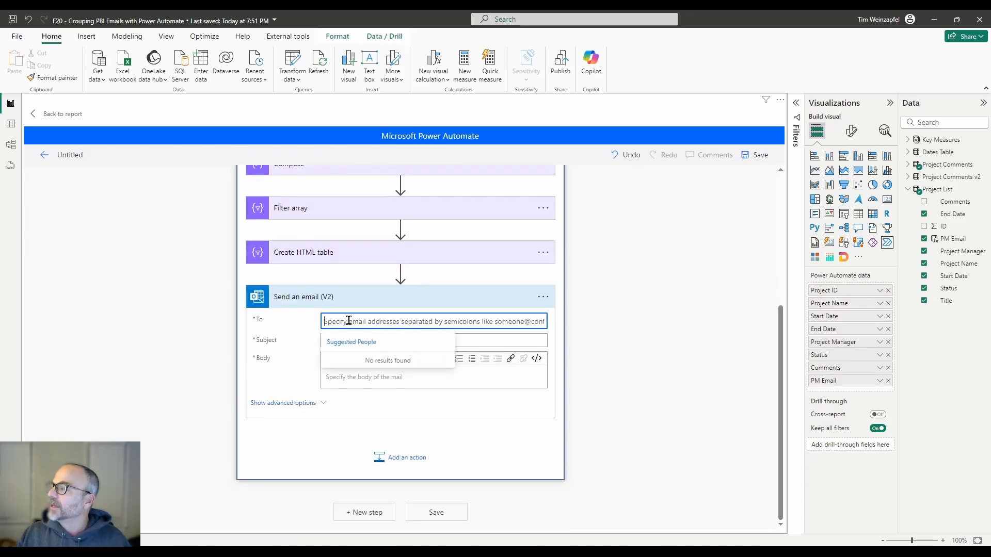
pyautogui.click(506, 352)
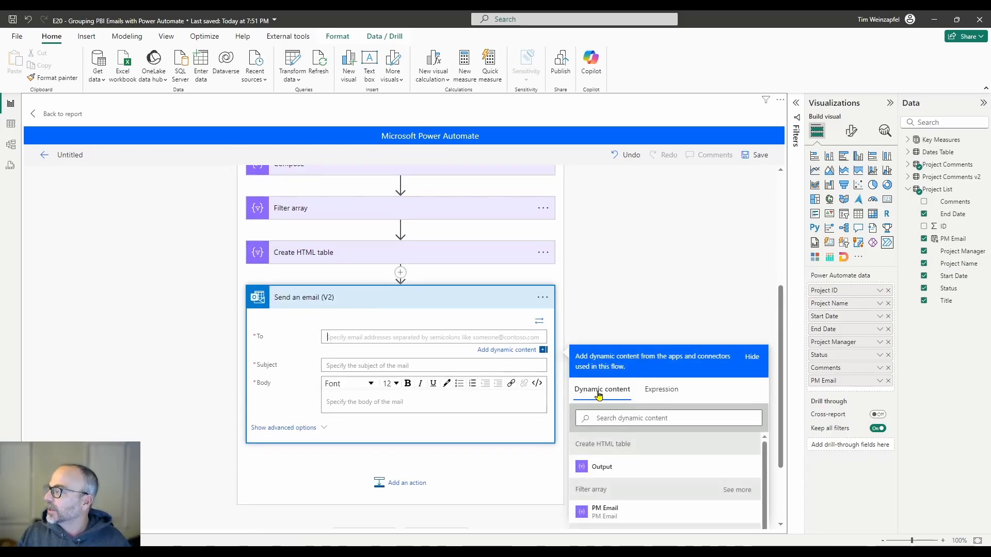
pyautogui.scroll(-6, 667, 453)
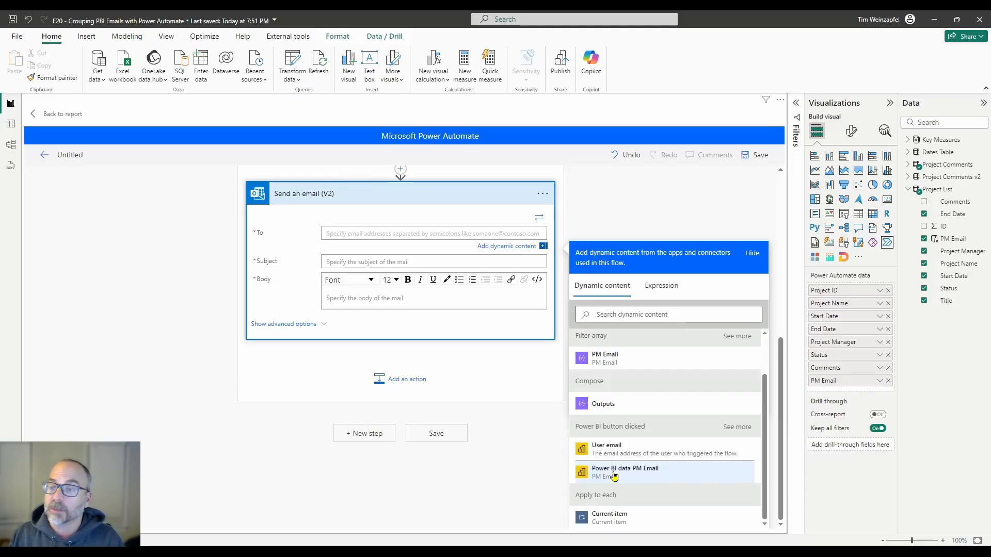
pyautogui.scroll(2, 379, 316)
pyautogui.scroll(3, 379, 316)
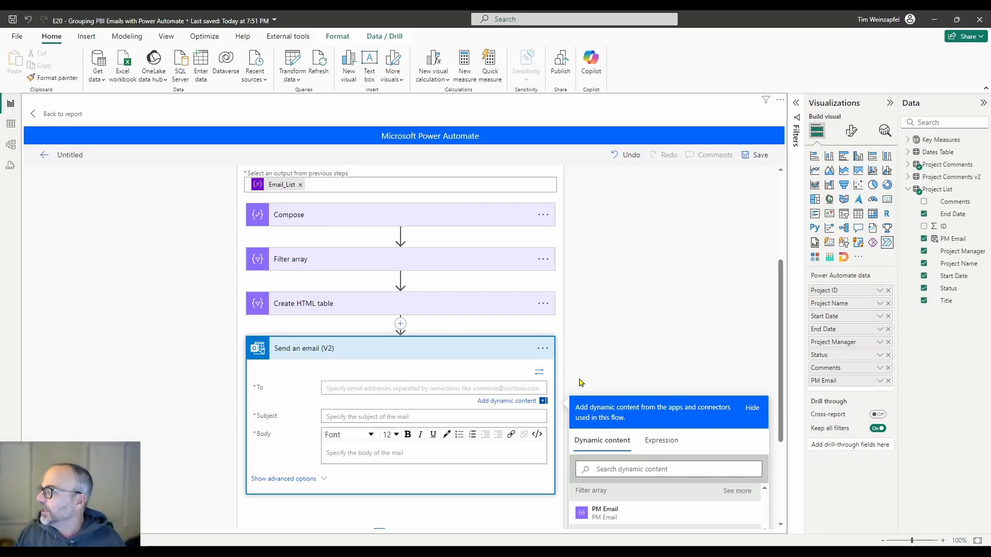
pyautogui.scroll(-2, 322, 219)
pyautogui.click(601, 458)
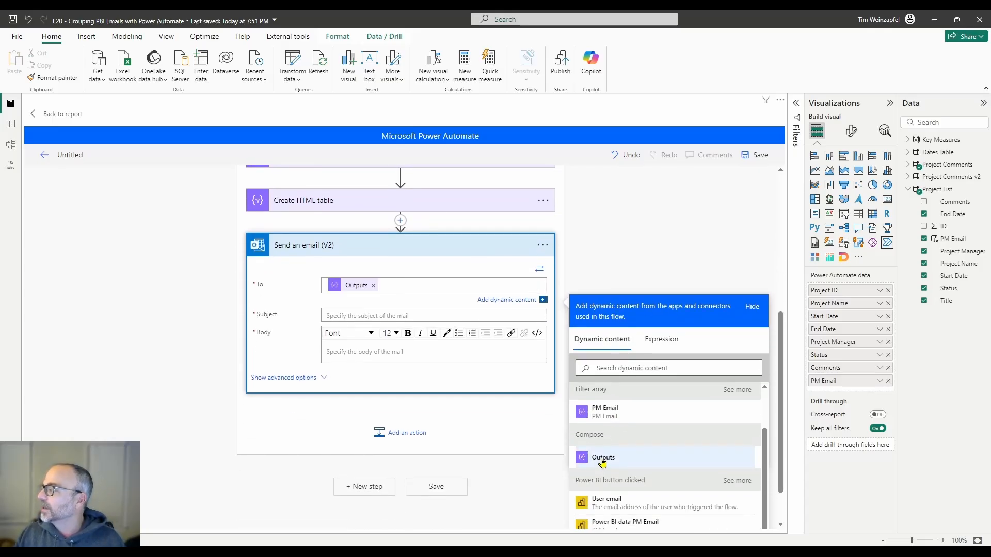
# Enter the email subject "Please provide updates" and the body text "Please provide updates to the following:" followed by a new line.
pyautogui.click(342, 312)
pyautogui.write('Please')
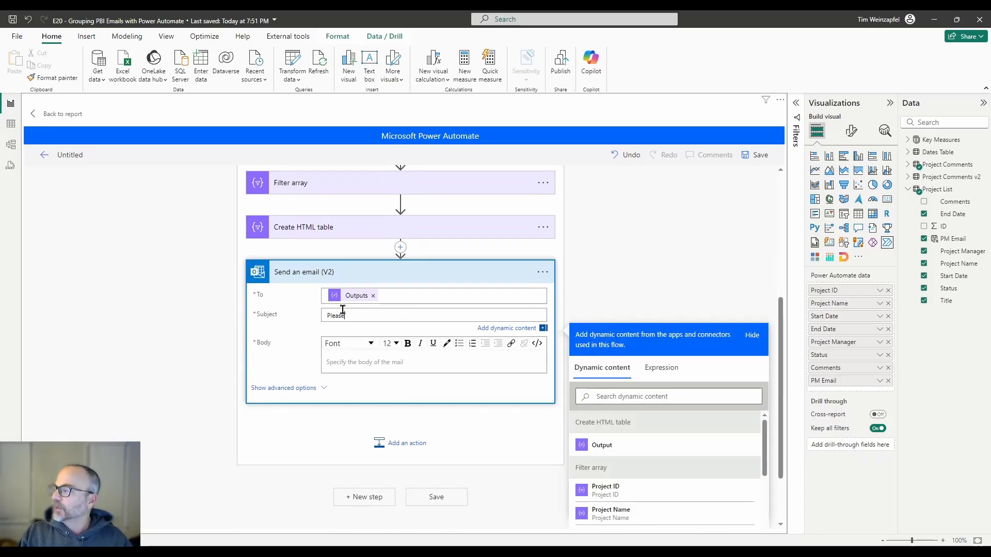
pyautogui.write(' provide updates')
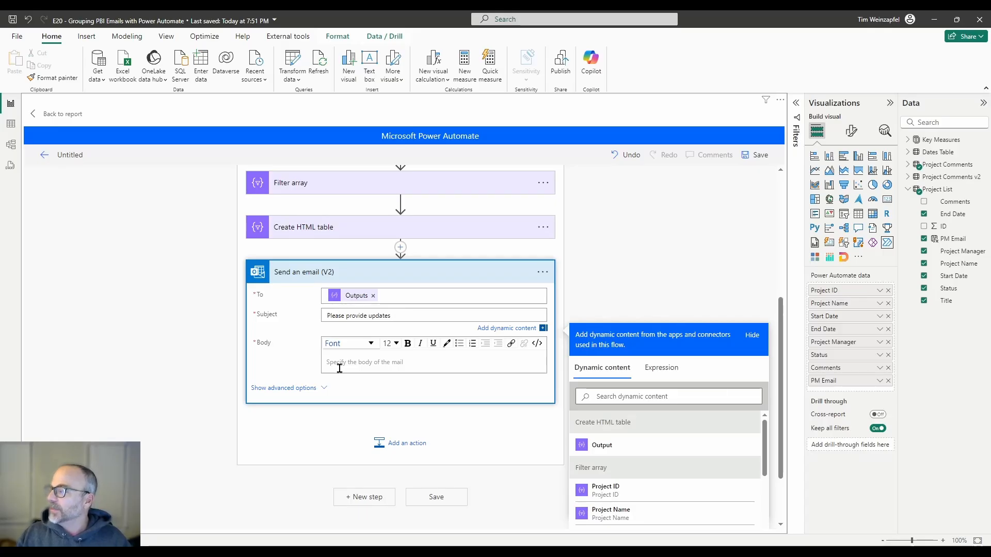
pyautogui.click(348, 360)
pyautogui.write('P')
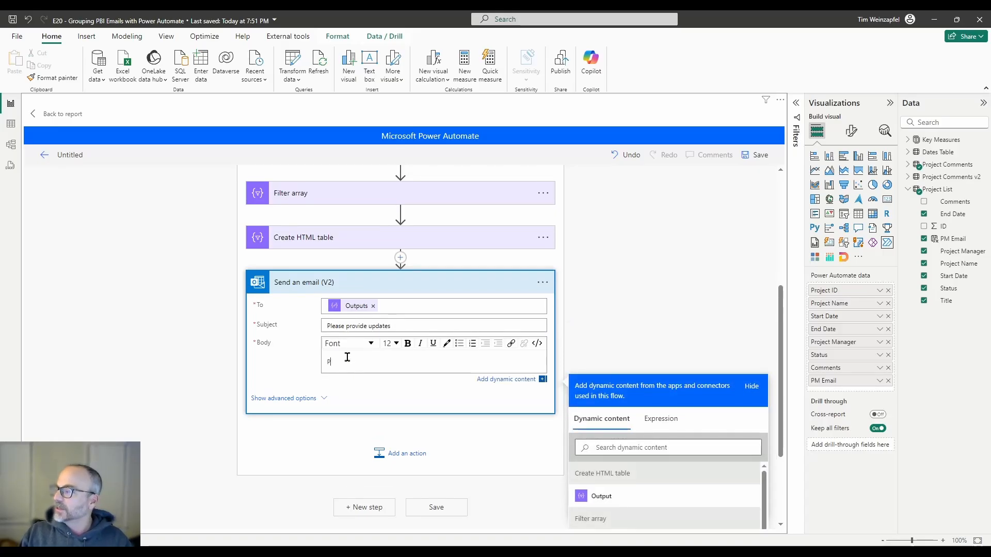
pyautogui.write('Oease provide updates to th')
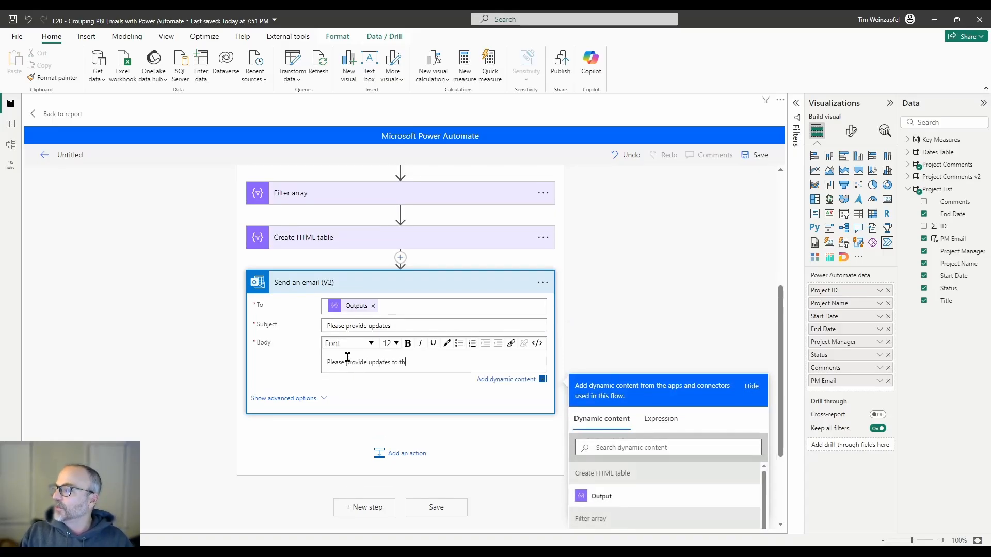
pyautogui.write('e following:')
pyautogui.press('Return')
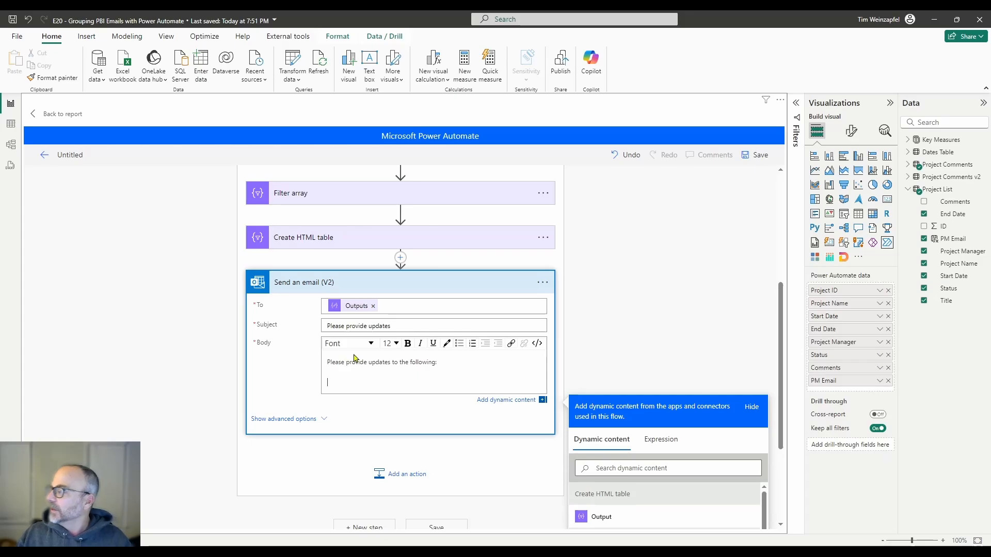
# Insert the Create HTML table Output below the introductory line in the email body.
pyautogui.scroll(-3, 691, 448)
pyautogui.scroll(-5, 690, 448)
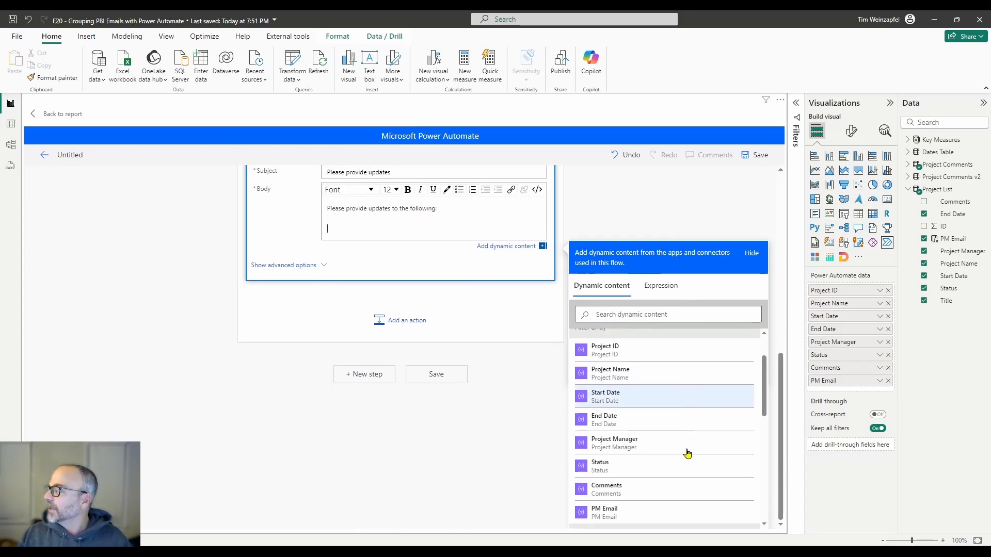
pyautogui.scroll(5, 690, 449)
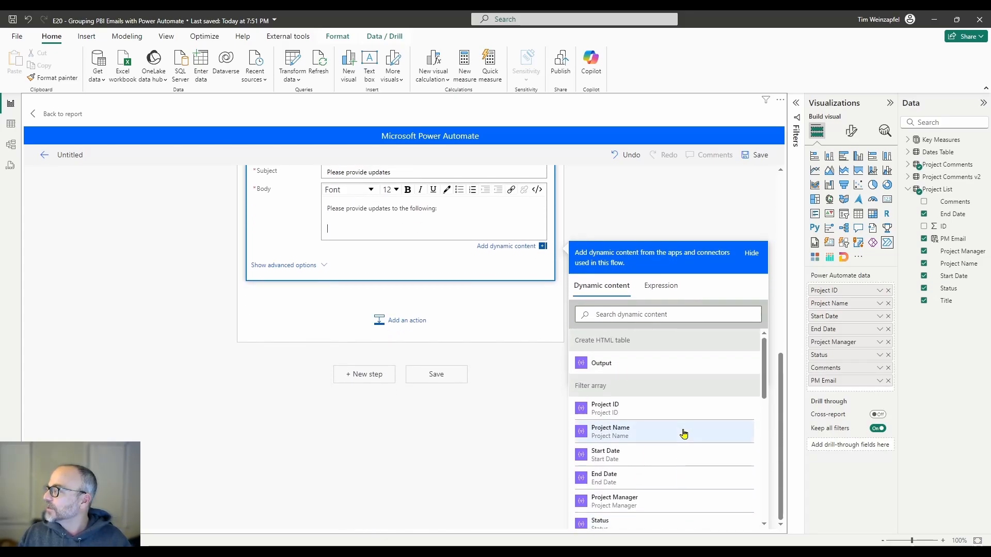
pyautogui.scroll(2, 593, 427)
pyautogui.click(601, 416)
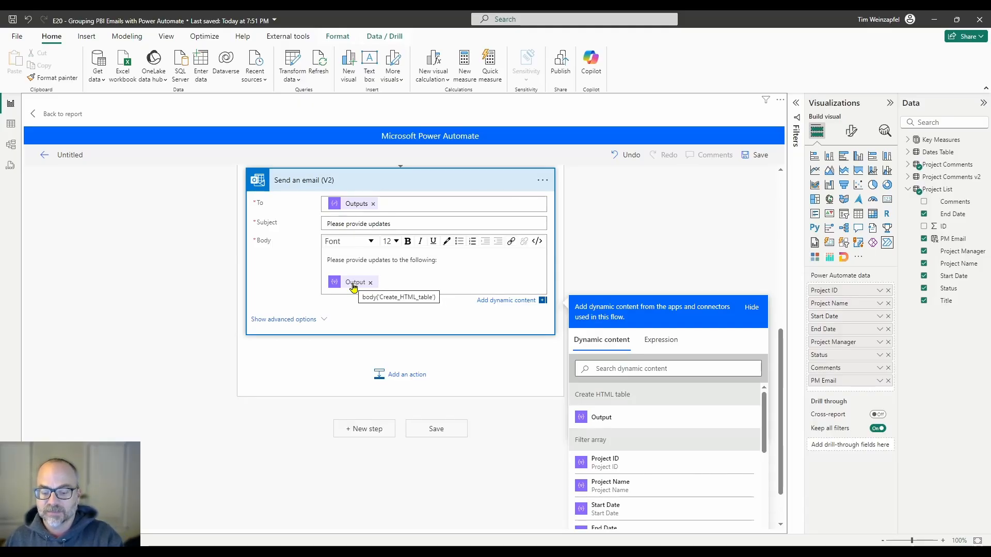
# Rename the untitled flow as "E20 Grouping".
pyautogui.click(82, 155)
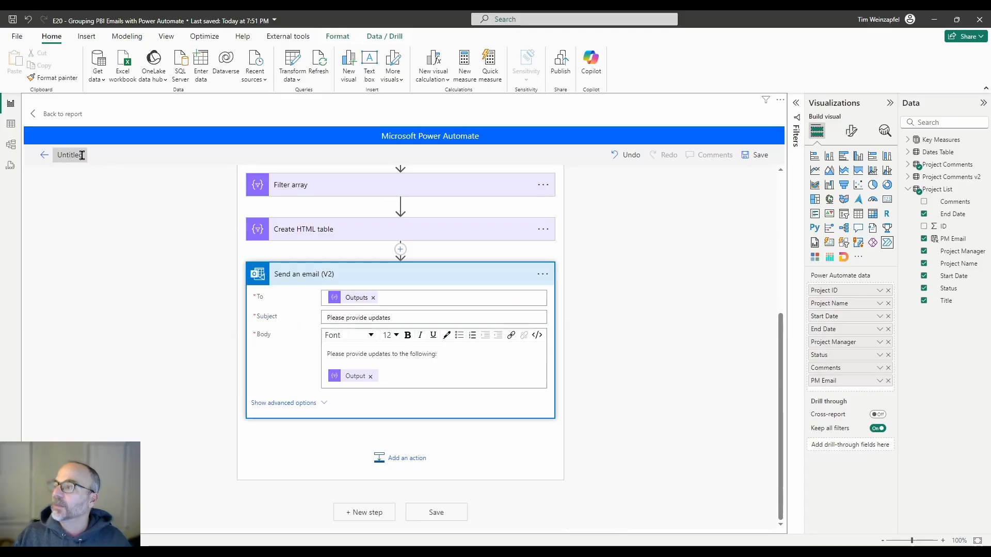
pyautogui.click(82, 155)
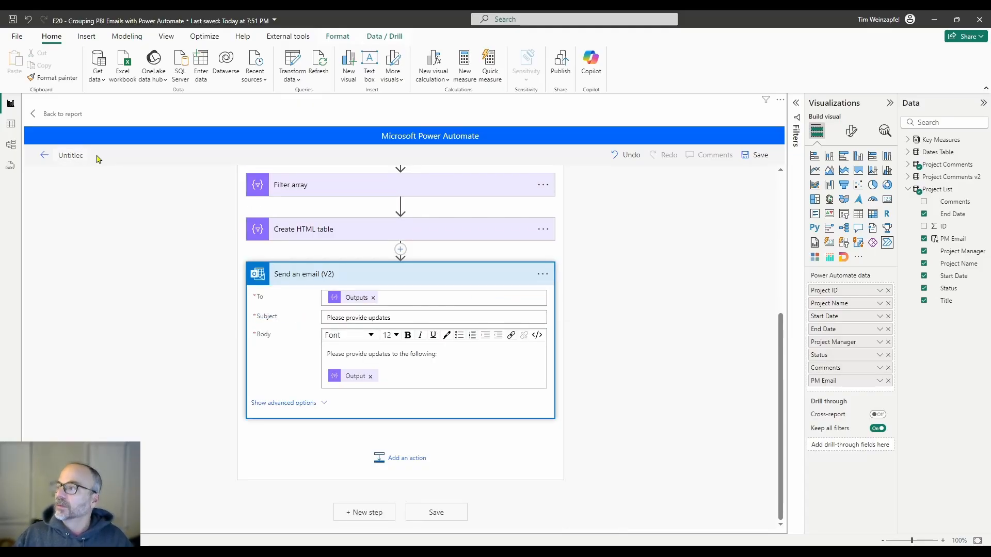
pyautogui.write('E')
pyautogui.press('BackSpace')
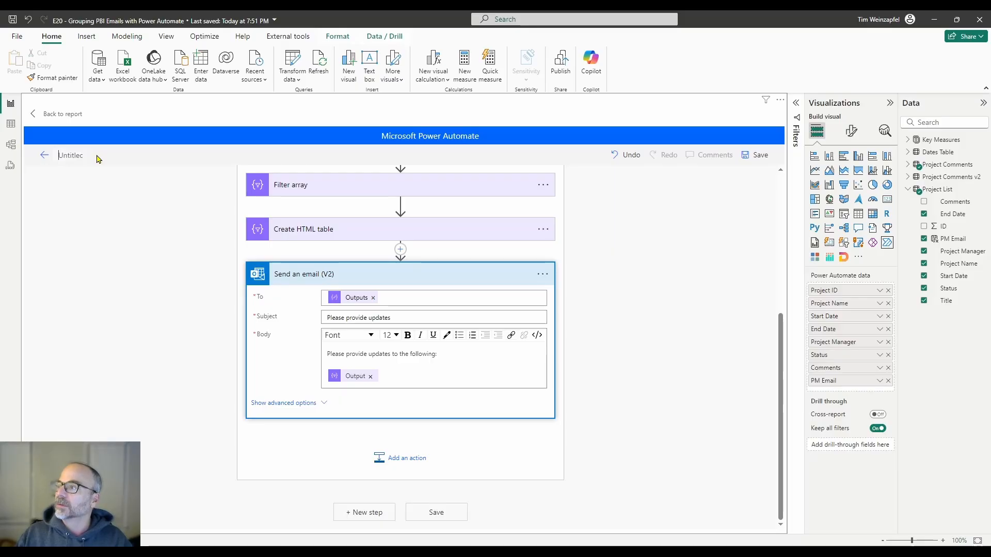
pyautogui.write('E20')
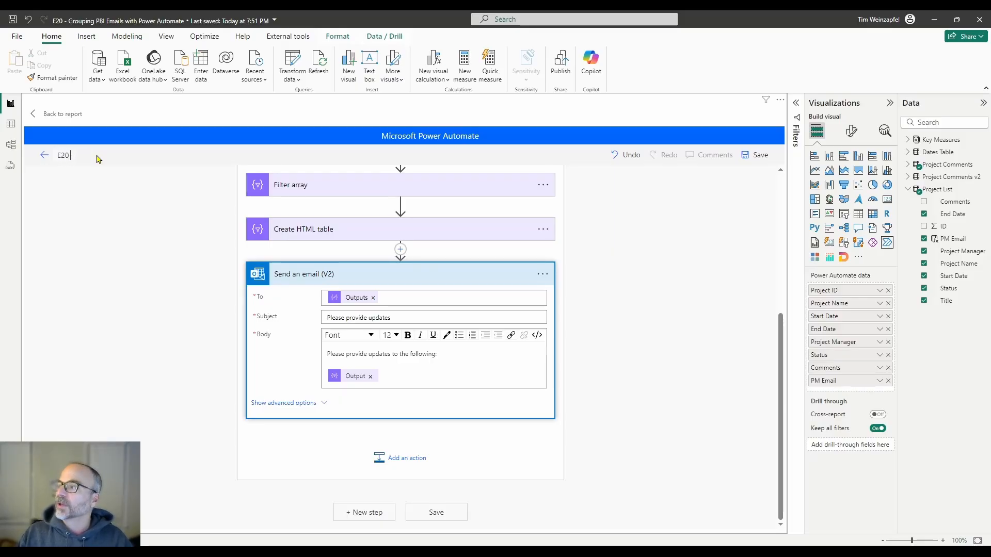
pyautogui.write(' Grouping')
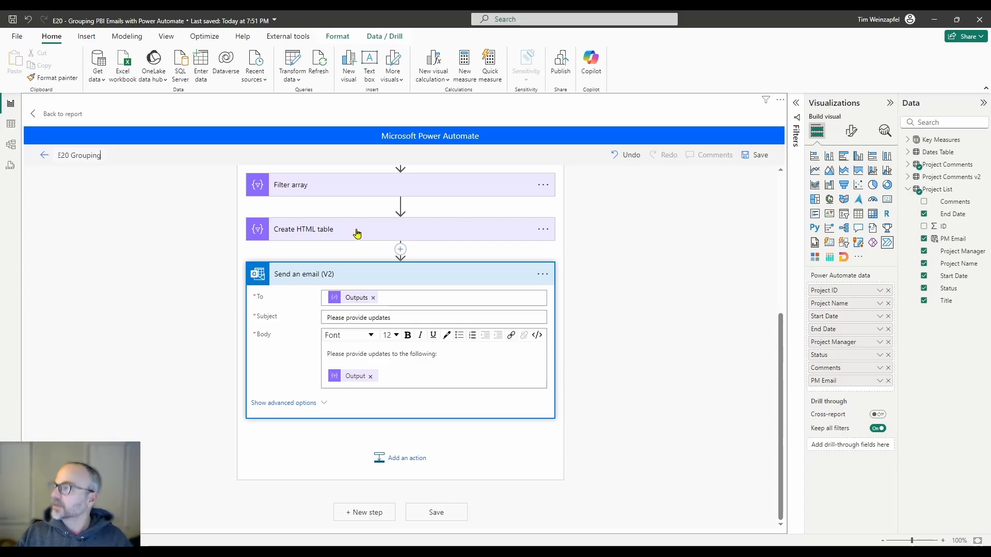
# Save and apply the flow to the report button, and return to the report page.
pyautogui.click(755, 155)
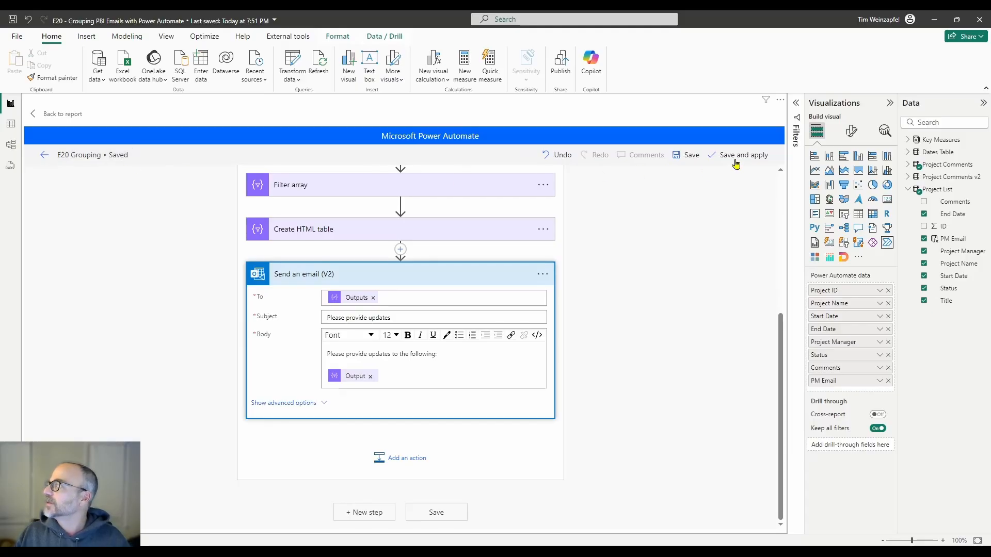
pyautogui.click(737, 158)
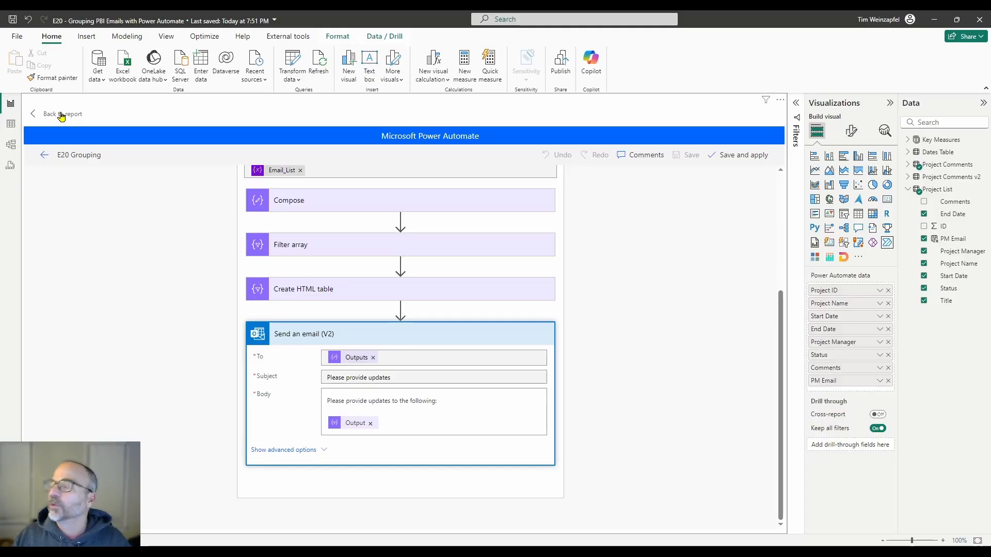
pyautogui.click(61, 115)
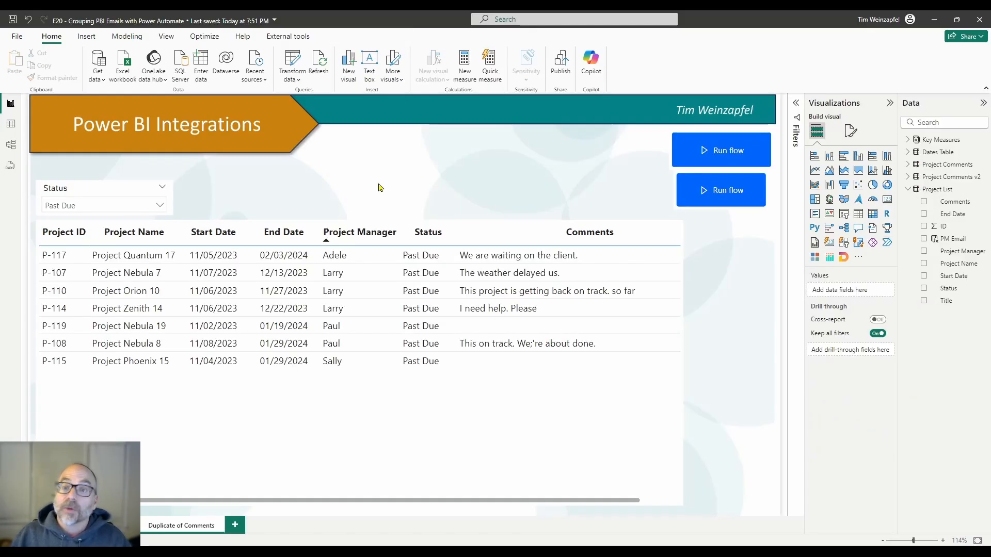
# Select the project rows P-107, P-110 and P-114 in the table and run the newly applied flow from the lower Run flow button.
pyautogui.click(241, 293)
pyautogui.click(269, 275)
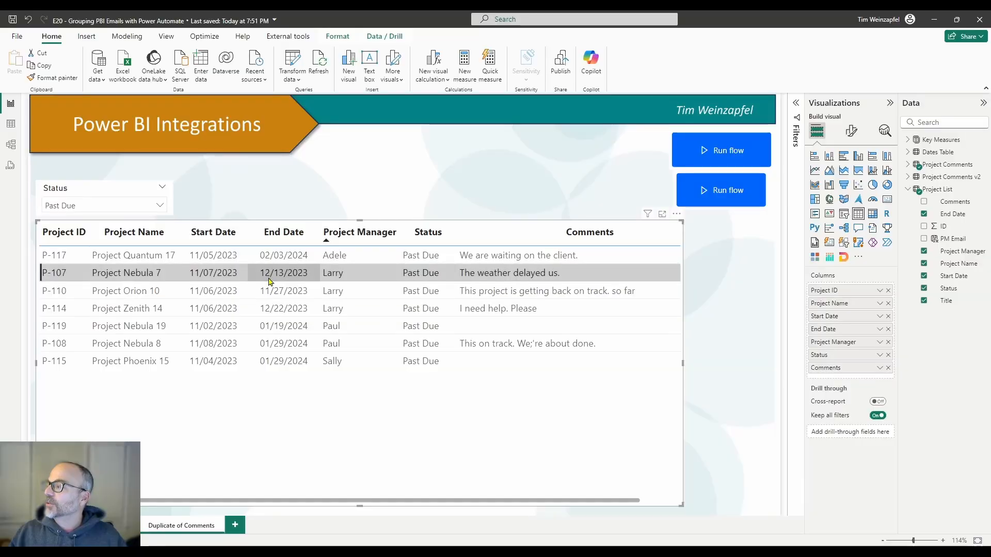
pyautogui.keyDown('ctrl'); pyautogui.click(275, 294); pyautogui.keyUp('ctrl')
pyautogui.keyDown('ctrl'); pyautogui.click(280, 309); pyautogui.keyUp('ctrl')
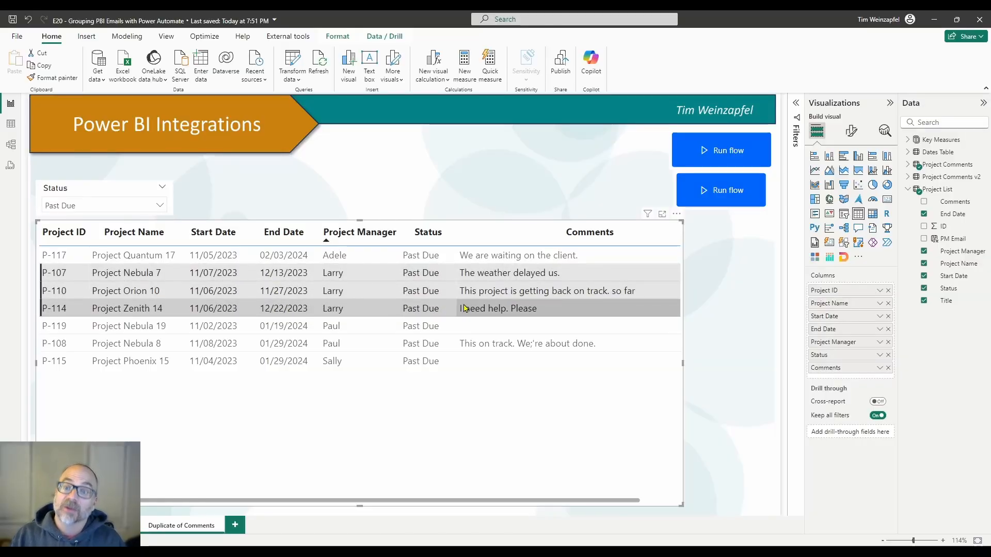
pyautogui.click(727, 191)
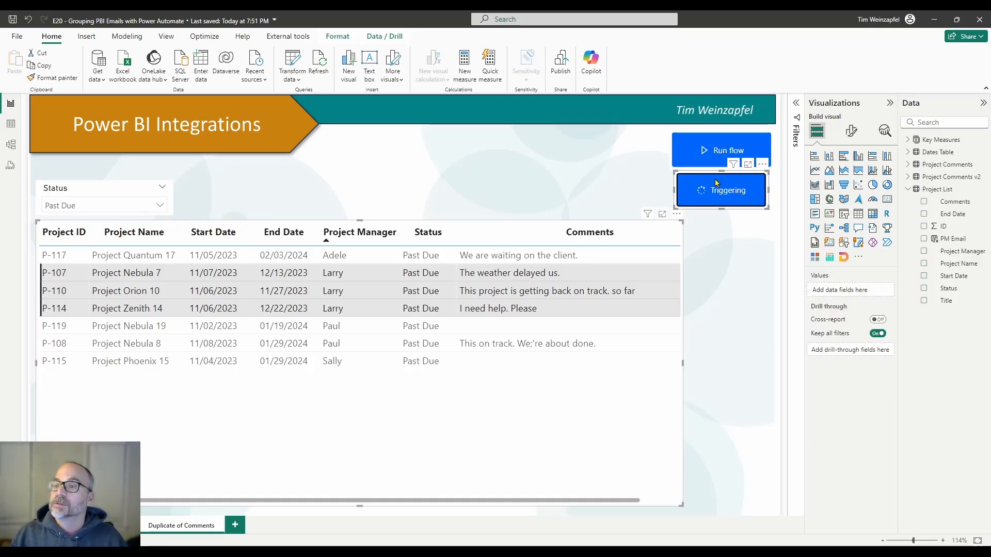
# Switch to the Outlook inbox and open the first email to check what the flow sent.
pyautogui.hotkey('alt', 'Tab')
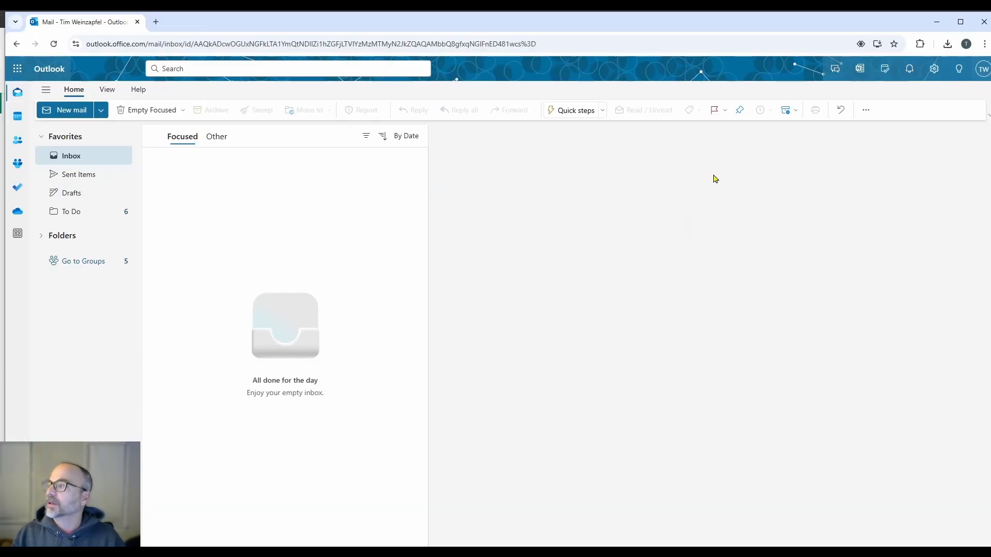
pyautogui.click(217, 166)
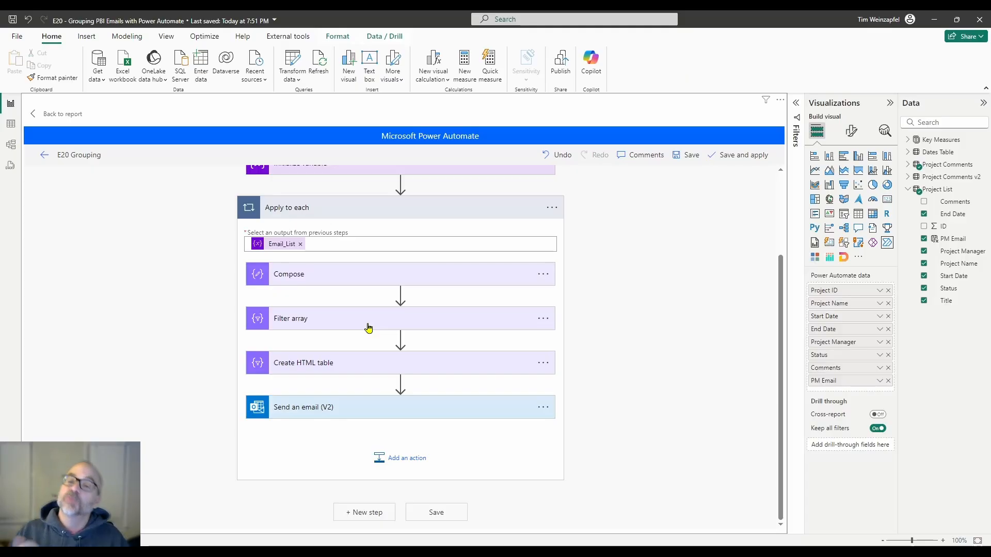
# Insert a Select data operation between Filter array and Create HTML table, with the Filter array Body as its From input.
pyautogui.click(401, 341)
pyautogui.click(393, 354)
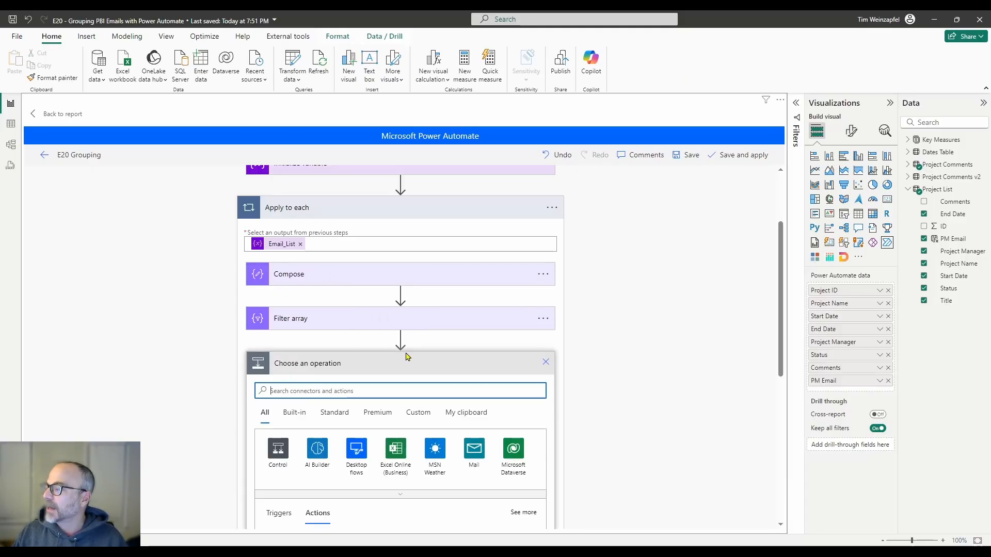
pyautogui.click(294, 413)
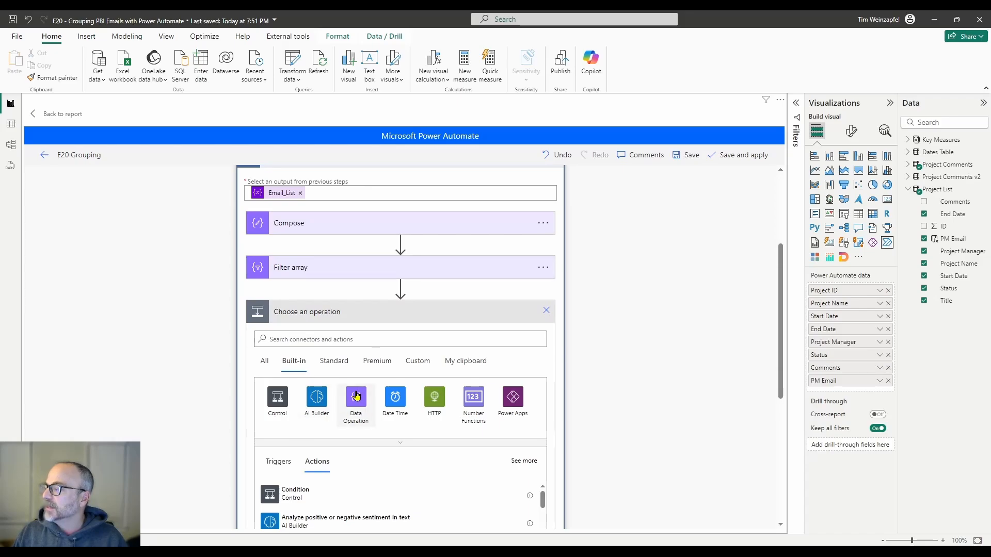
pyautogui.click(358, 398)
pyautogui.scroll(-3, 360, 396)
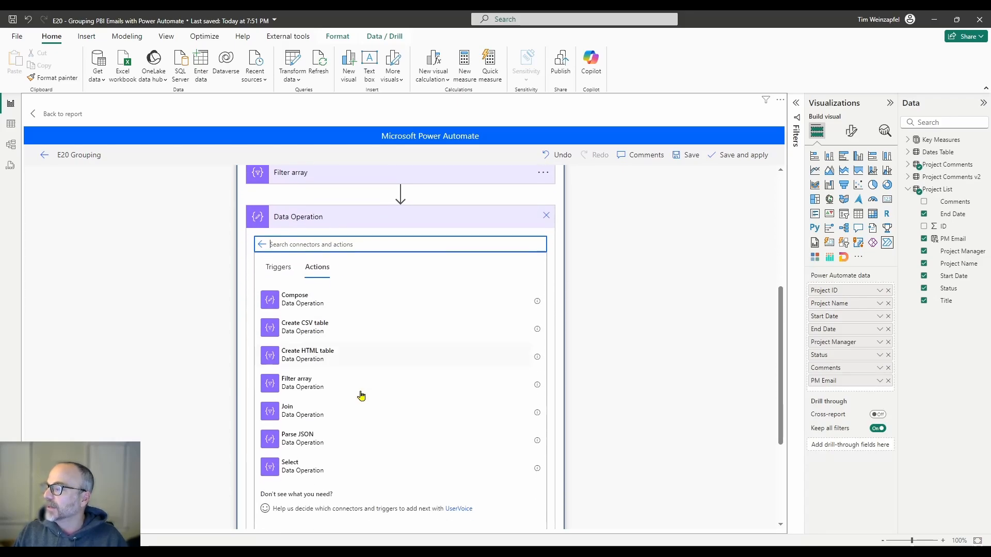
pyautogui.click(304, 455)
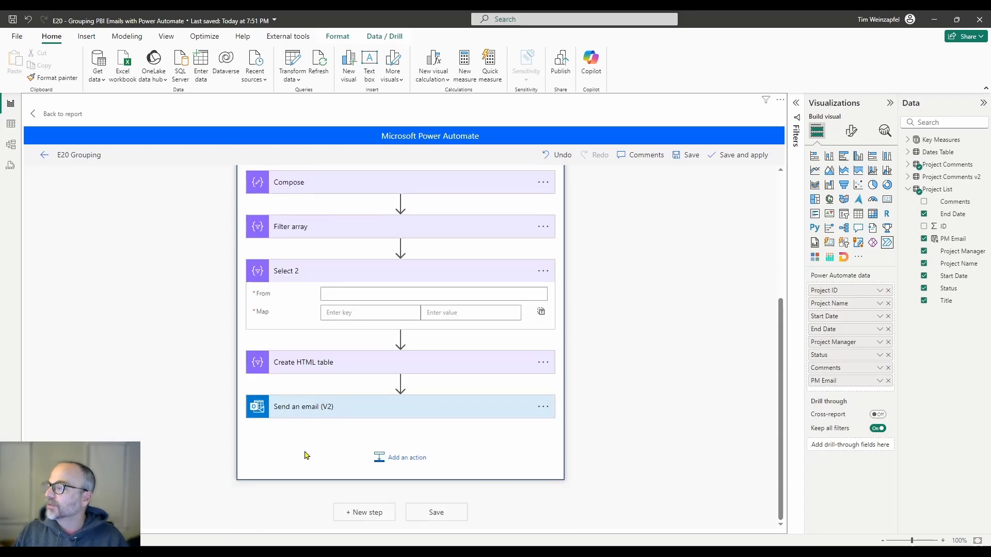
pyautogui.click(363, 295)
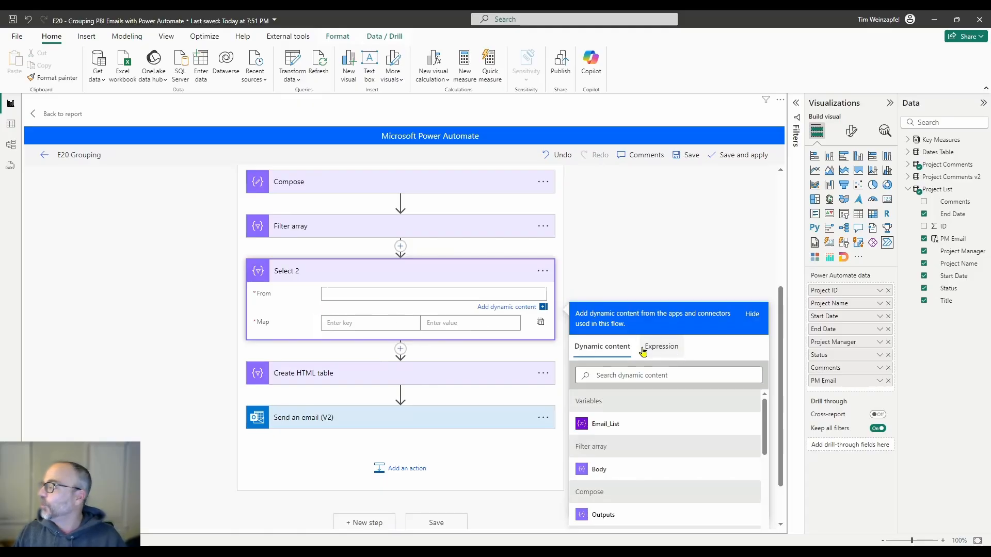
pyautogui.click(594, 474)
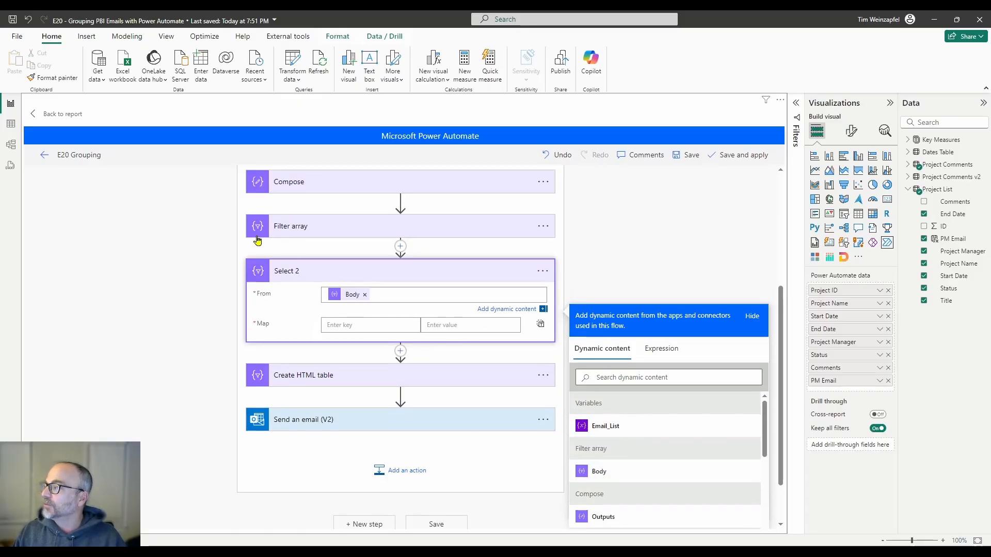
# Map the key "Project Name" to the expression item()?['Project Name'] in the new Select action.
pyautogui.click(358, 324)
pyautogui.write('Project Name')
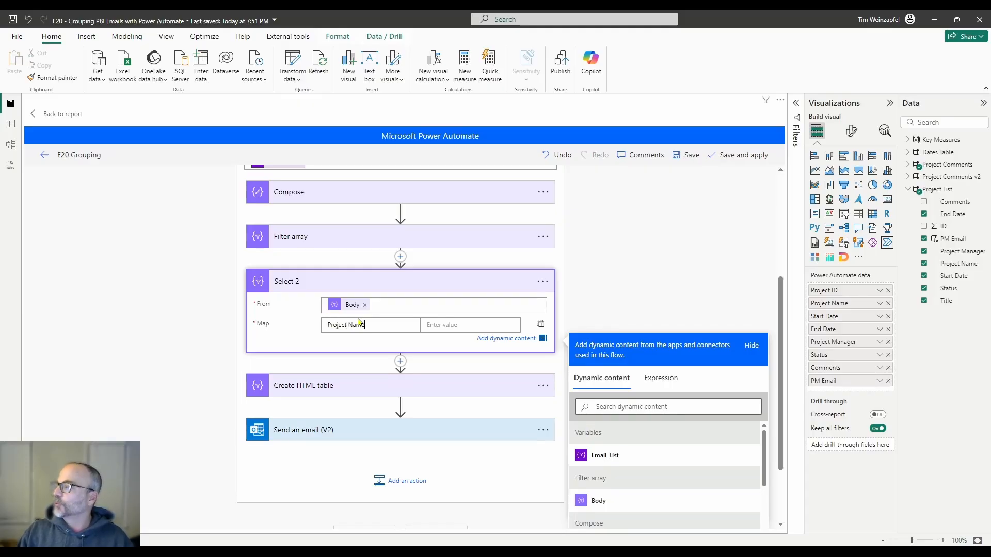
pyautogui.click(431, 324)
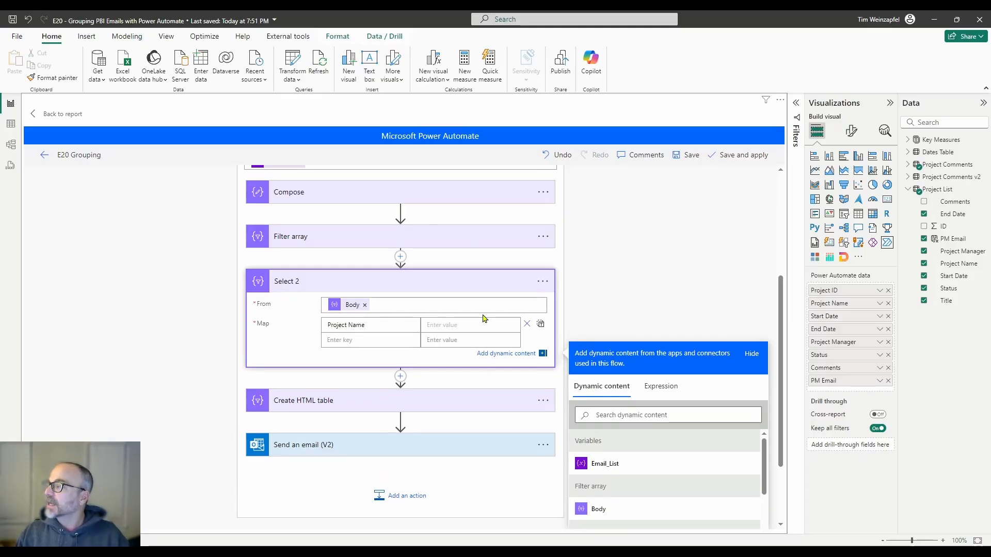
pyautogui.scroll(-1, 645, 465)
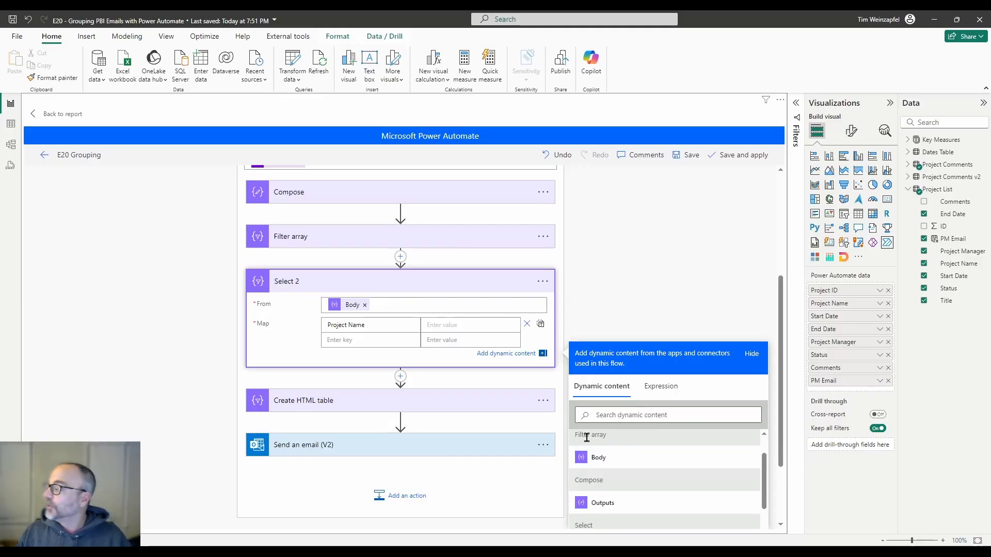
pyautogui.click(659, 387)
pyautogui.write('item()')
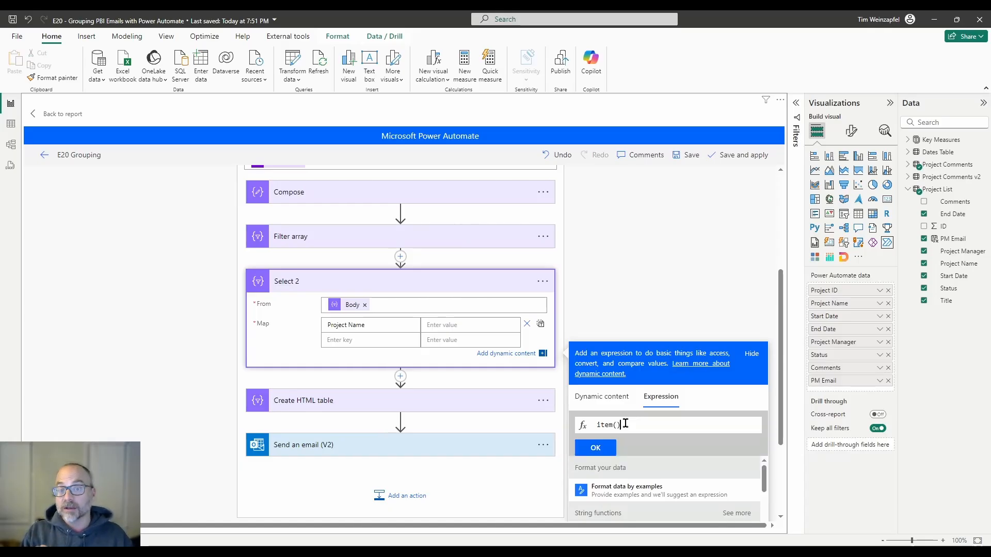
pyautogui.write('?[')
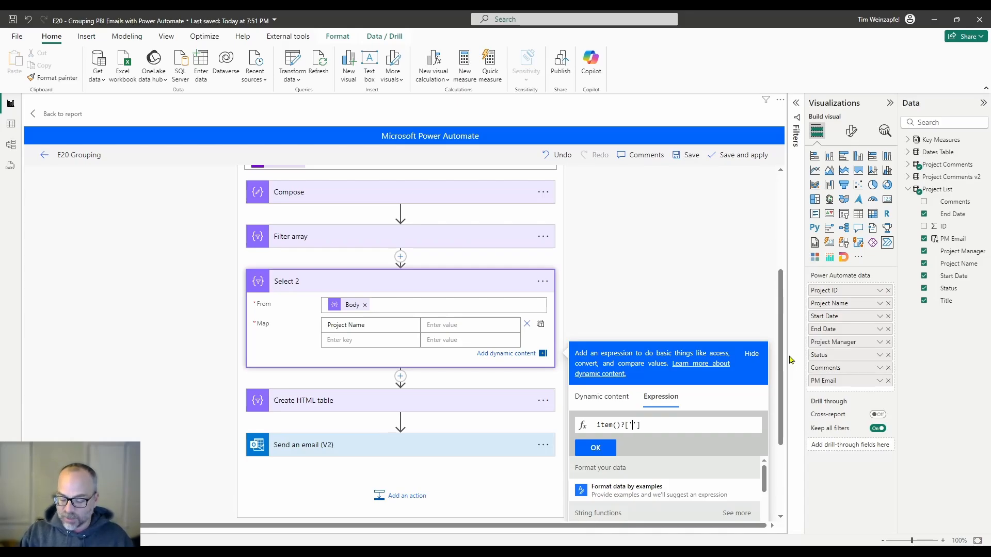
pyautogui.write("'Project Name")
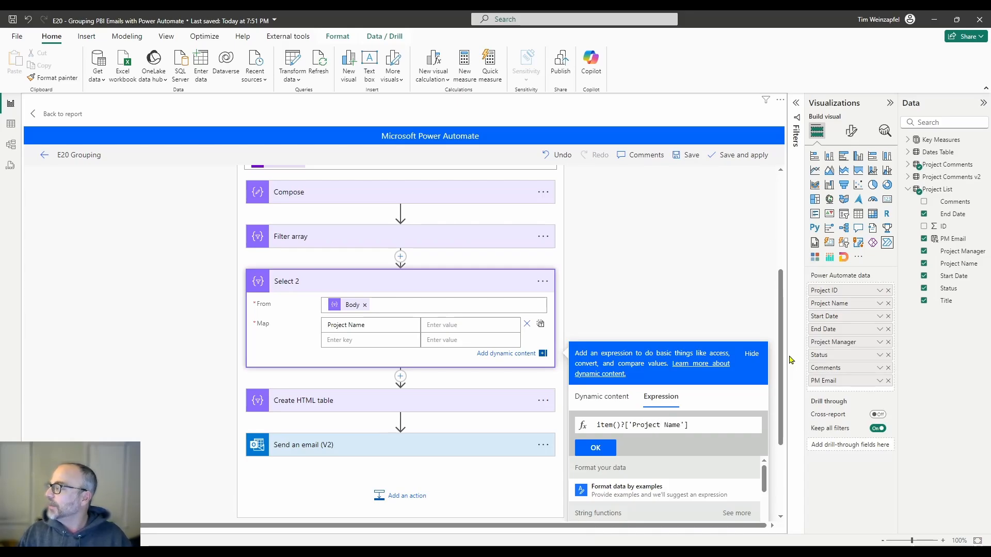
pyautogui.click(595, 448)
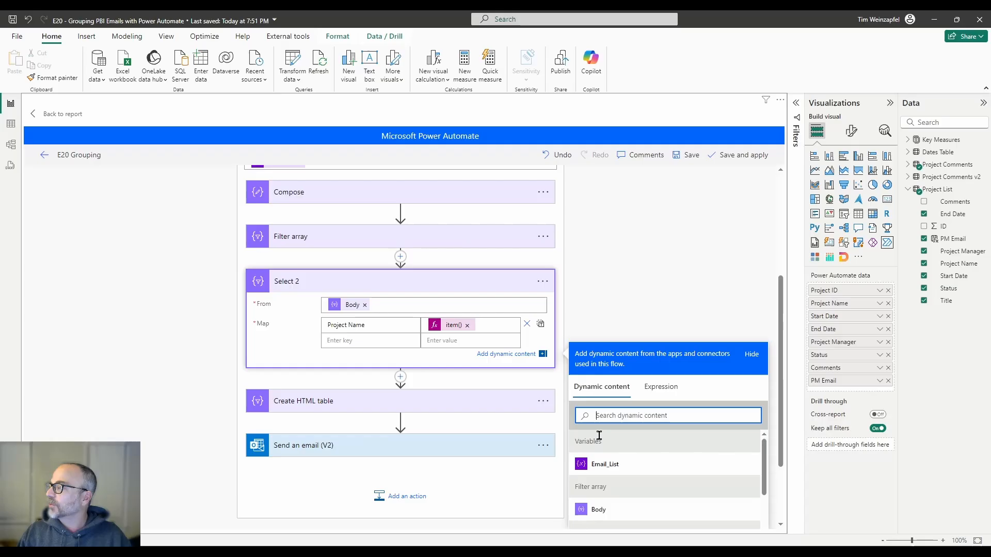
# Add the key "End Date" to the Select map and enter item()?['End Date'] as its value expression.
pyautogui.click(351, 338)
pyautogui.write('End Date')
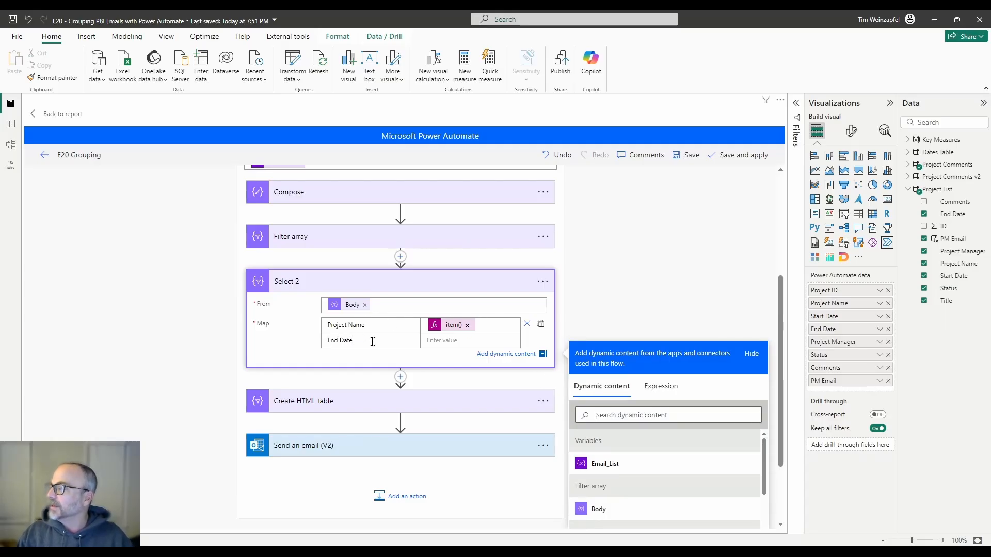
pyautogui.click(453, 341)
pyautogui.click(658, 395)
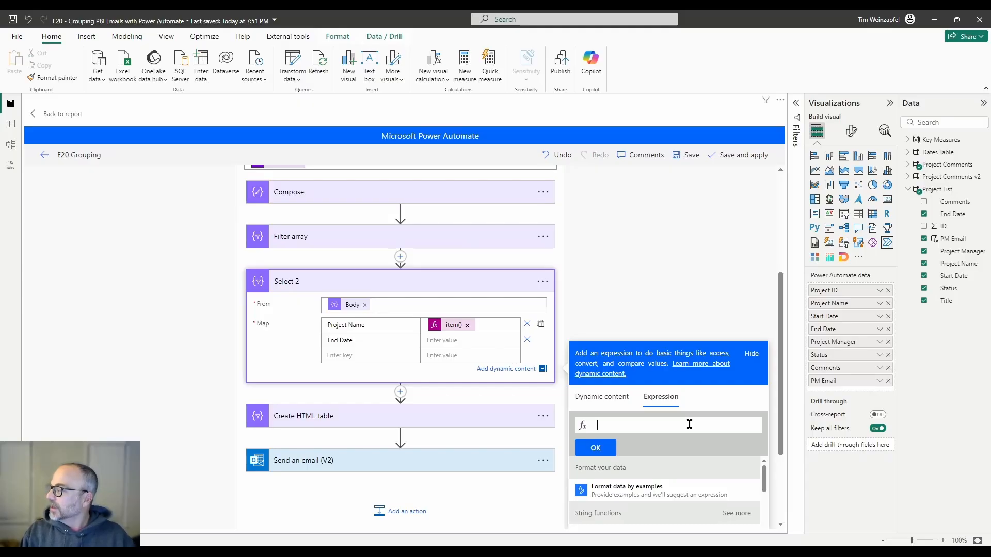
pyautogui.write('item()')
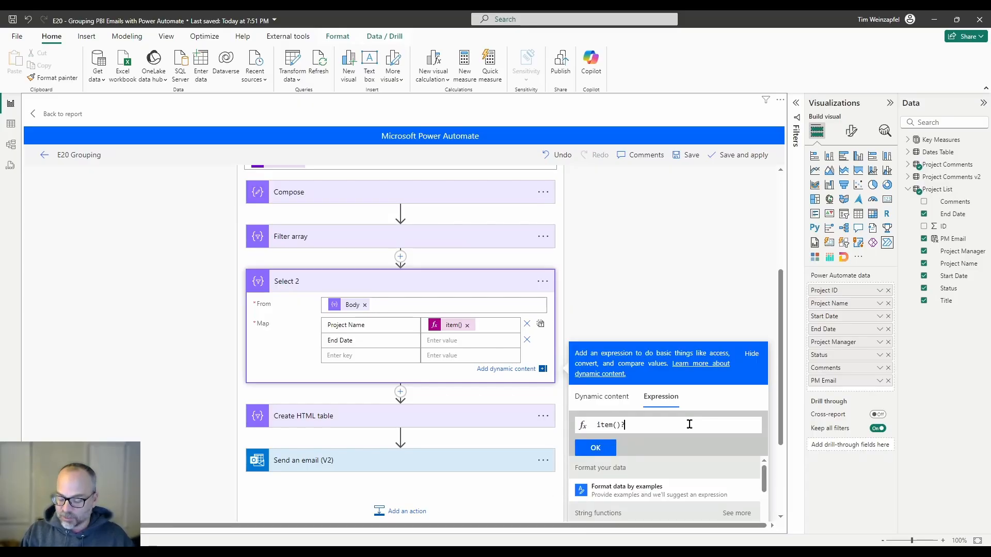
pyautogui.write('?[')
pyautogui.write("'End Date")
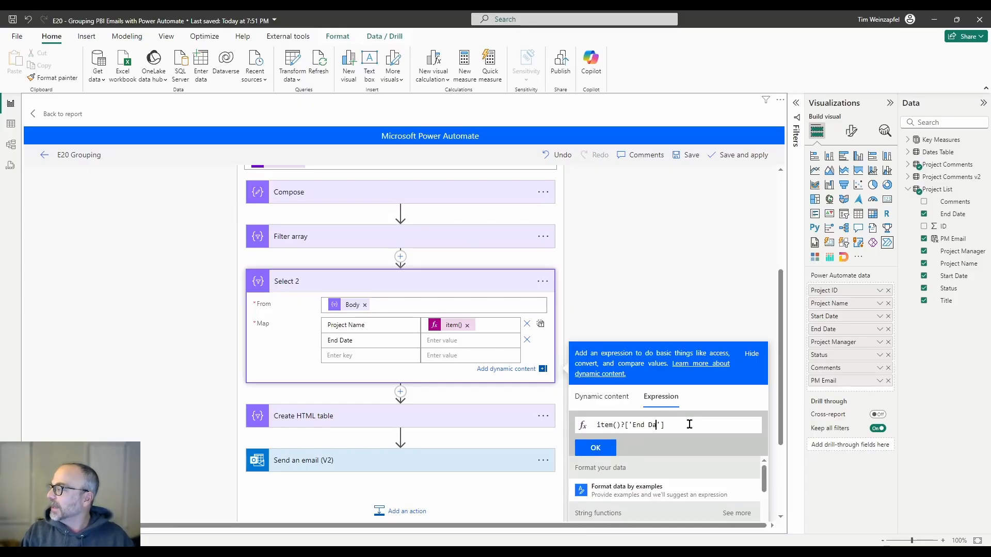
# Wrap the End Date expression as formatDateTime(item()?['End Date'], 'MM/dd/yyyy') and add it as the End Date value in the Select 2 map.
pyautogui.press('Home')
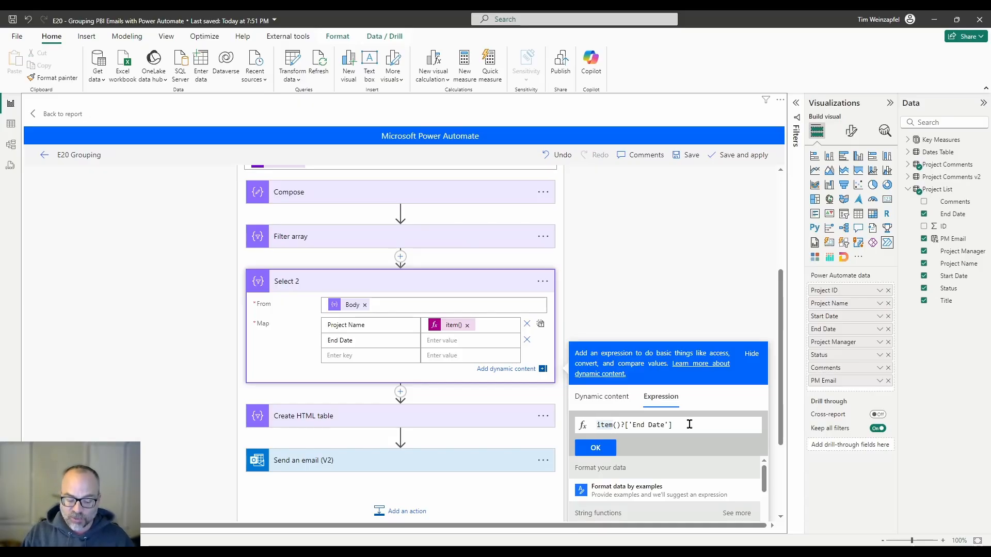
pyautogui.write('format')
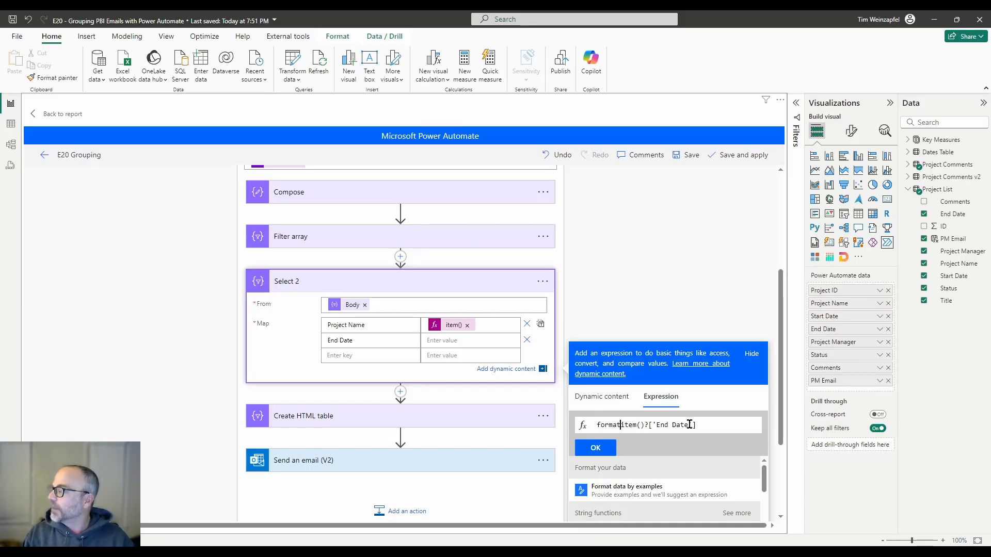
pyautogui.write('DateTime')
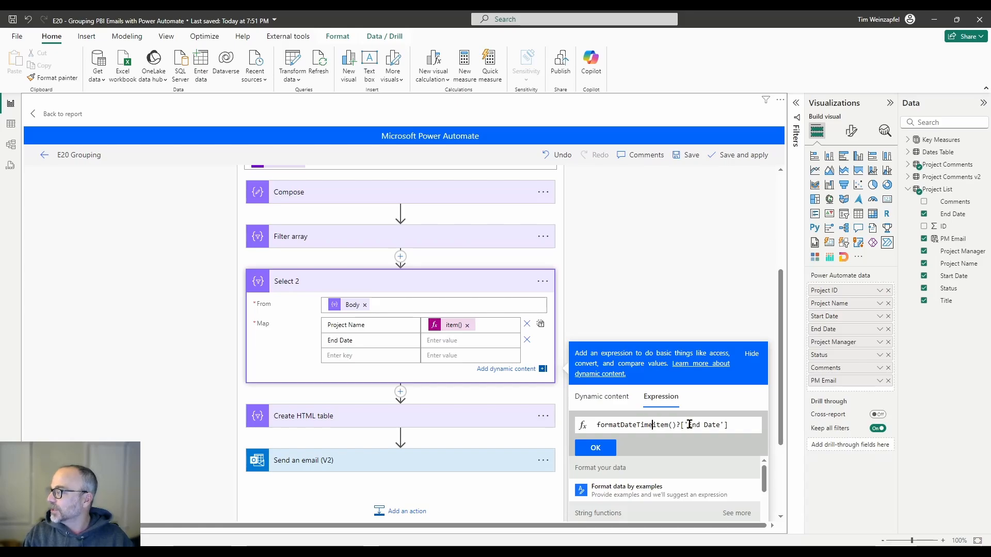
pyautogui.write('(')
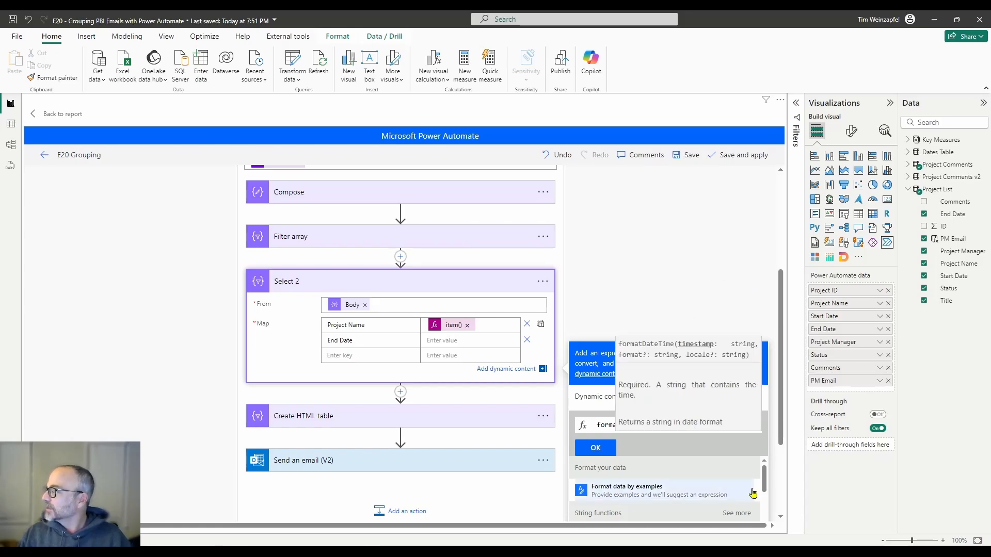
pyautogui.click(744, 448)
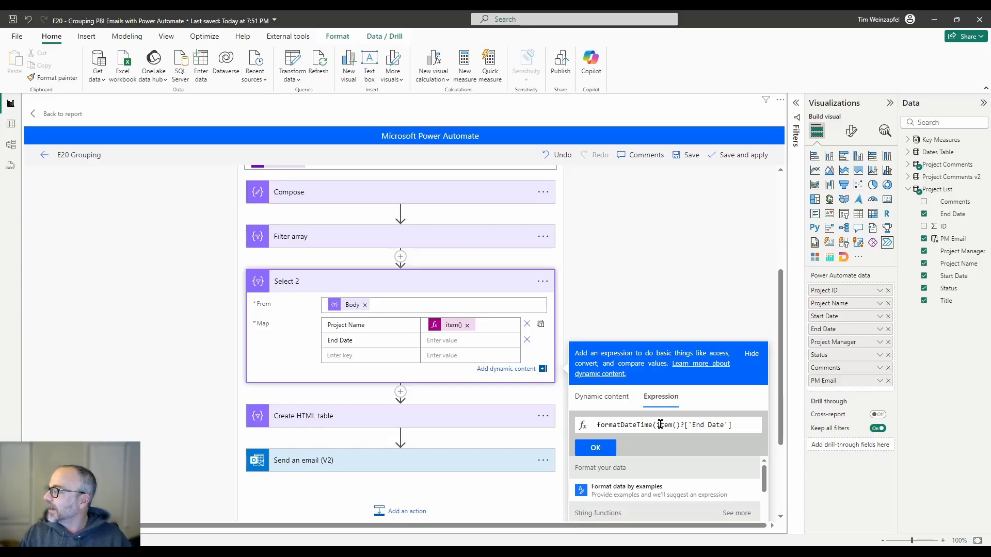
pyautogui.click(738, 424)
pyautogui.write(',')
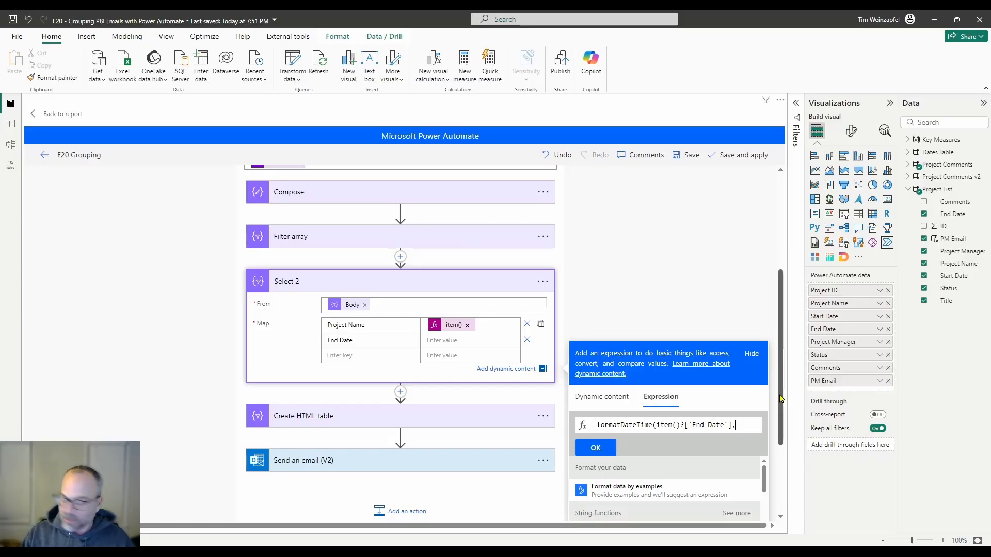
pyautogui.write(" 'm")
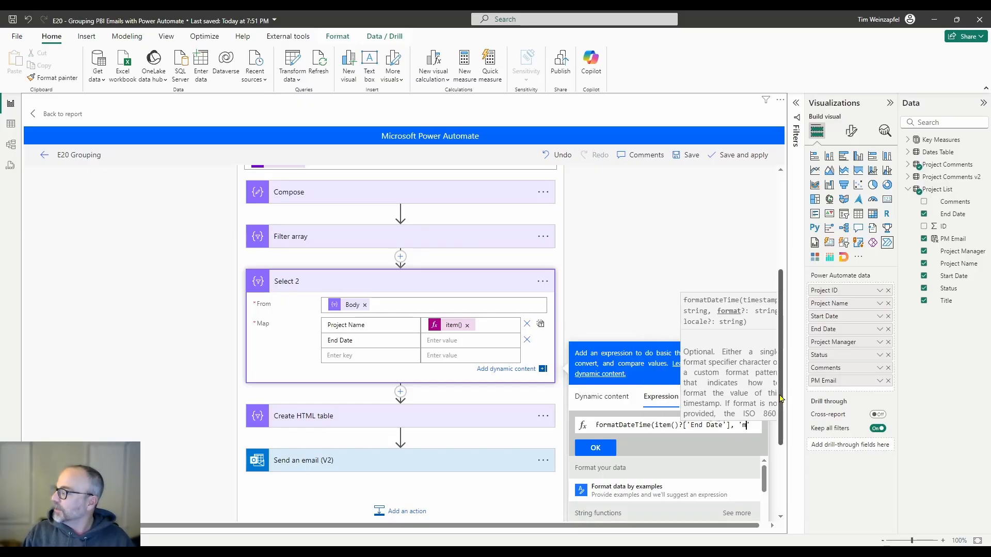
pyautogui.write("M'")
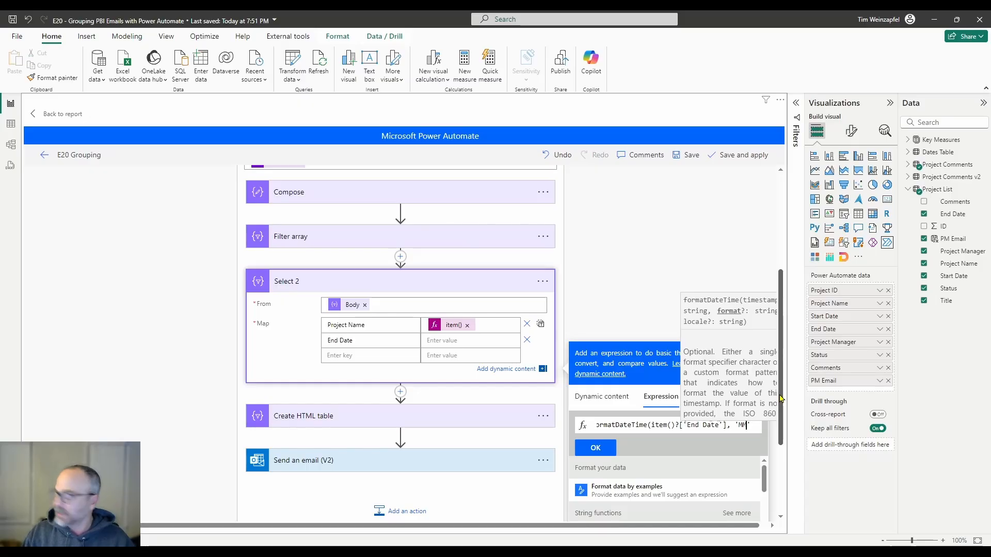
pyautogui.write('/dd')
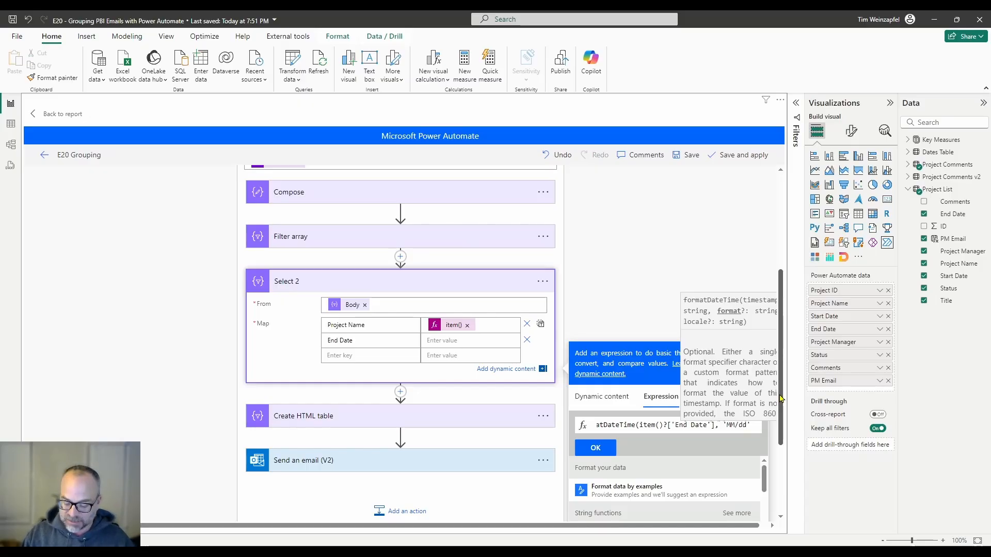
pyautogui.write('/yyyy')
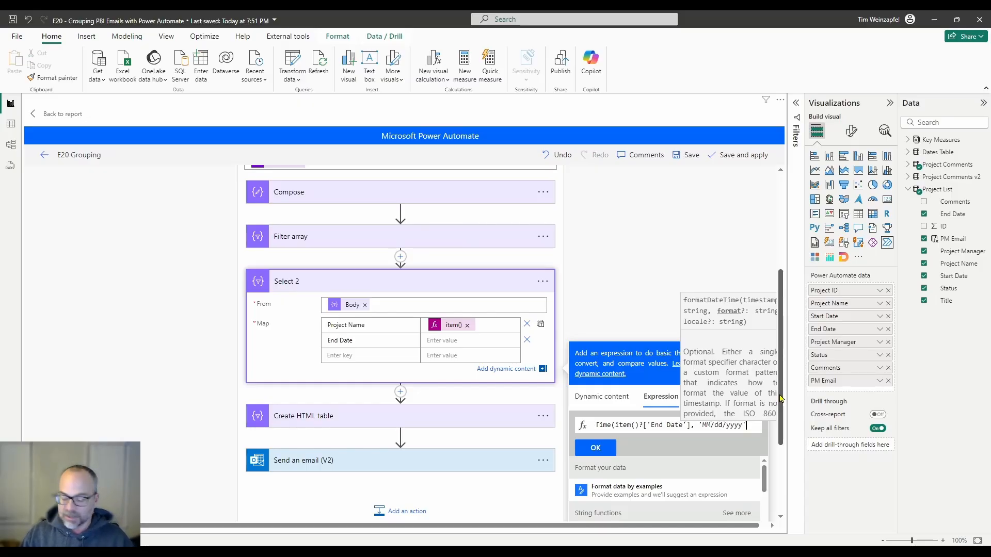
pyautogui.write(')')
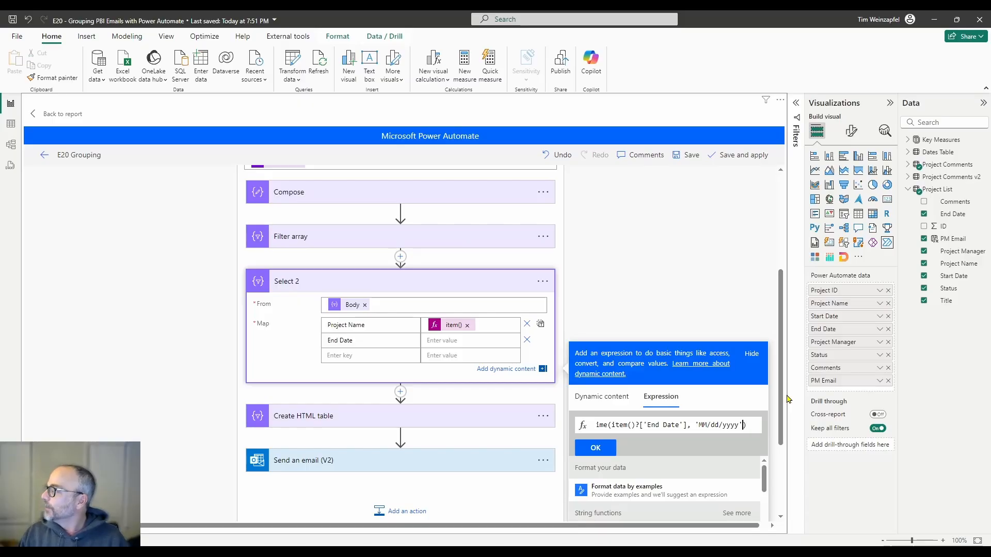
pyautogui.press('Left')
pyautogui.press('Left')
pyautogui.press('Left')
pyautogui.press('Left')
pyautogui.press('Left')
pyautogui.press('Left')
pyautogui.press('Left')
pyautogui.press('Left')
pyautogui.press('Left')
pyautogui.press('Left')
pyautogui.press('Left')
pyautogui.press('Left')
pyautogui.press('Left')
pyautogui.press('Left')
pyautogui.press('Left')
pyautogui.press('Left')
pyautogui.press('Left')
pyautogui.press('Left')
pyautogui.press('Left')
pyautogui.press('Left')
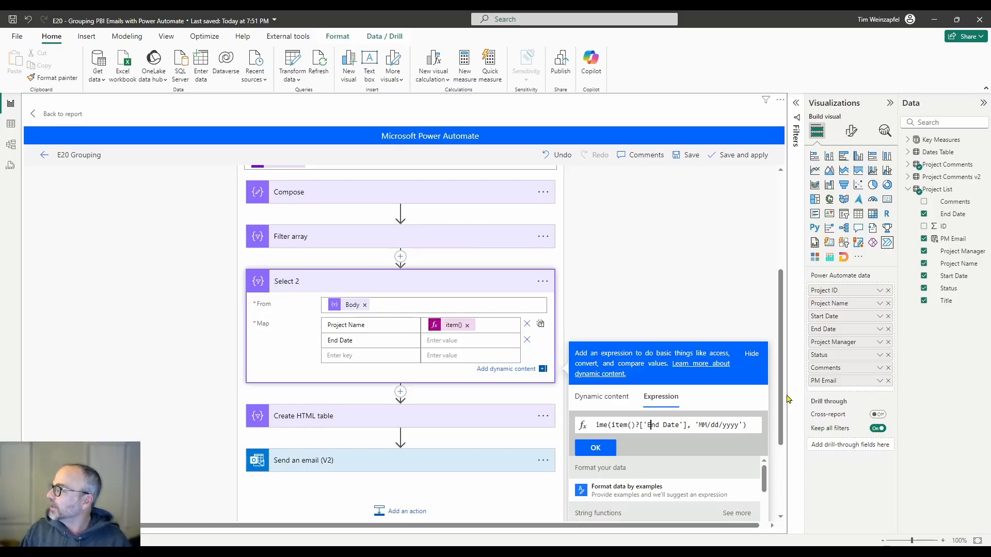
pyautogui.press('Home')
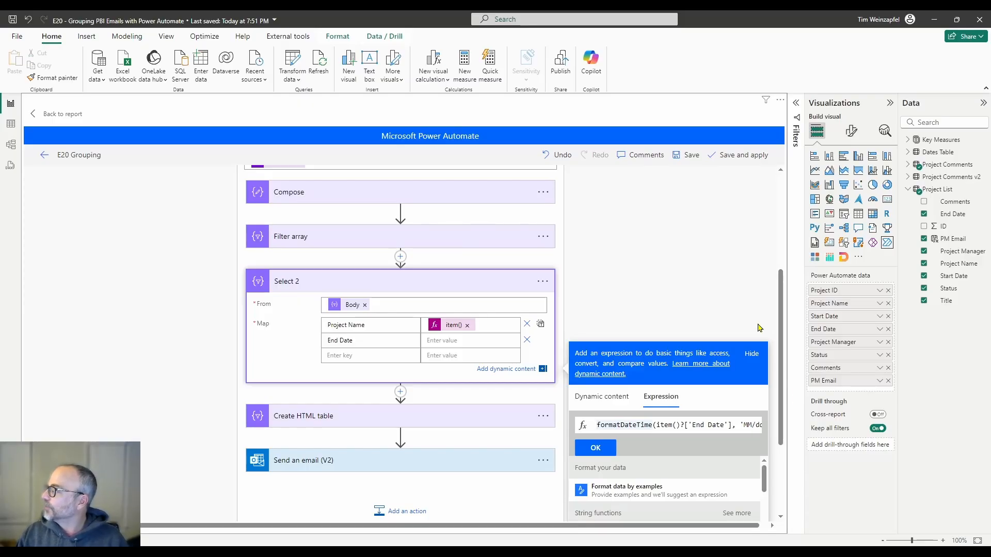
pyautogui.click(596, 448)
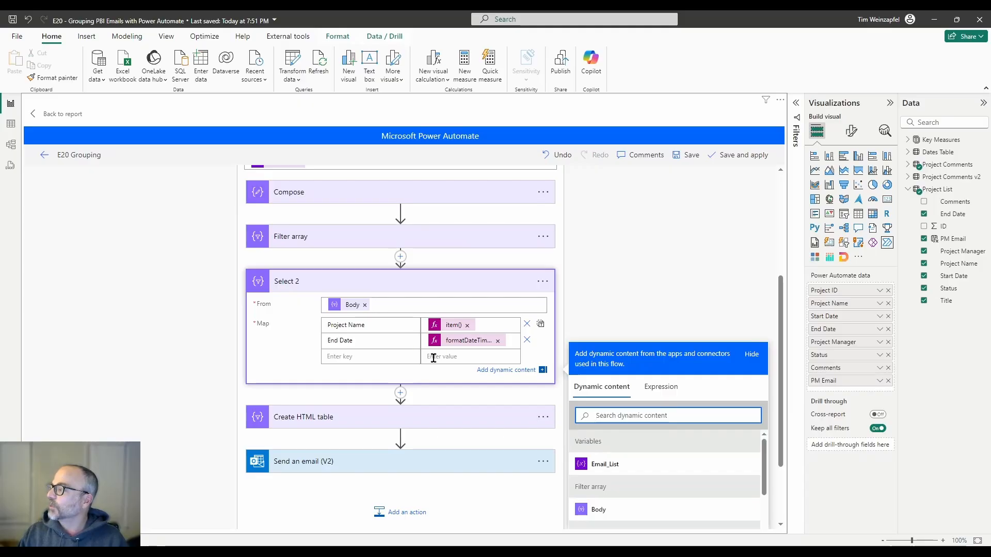
# Add the key Comments to the Select 2 map with the expression item()?['Comments'] as its value.
pyautogui.click(373, 353)
pyautogui.write('Comments')
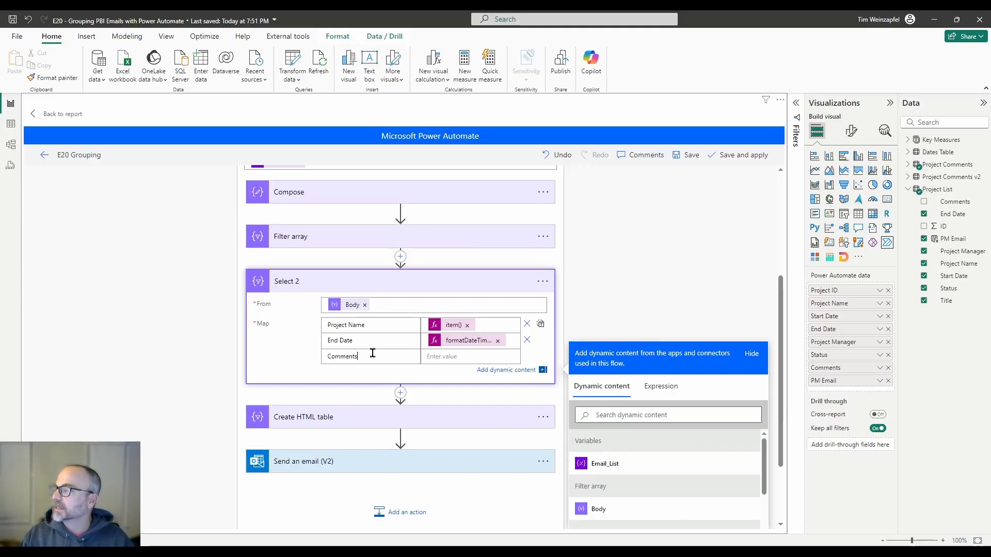
pyautogui.click(437, 356)
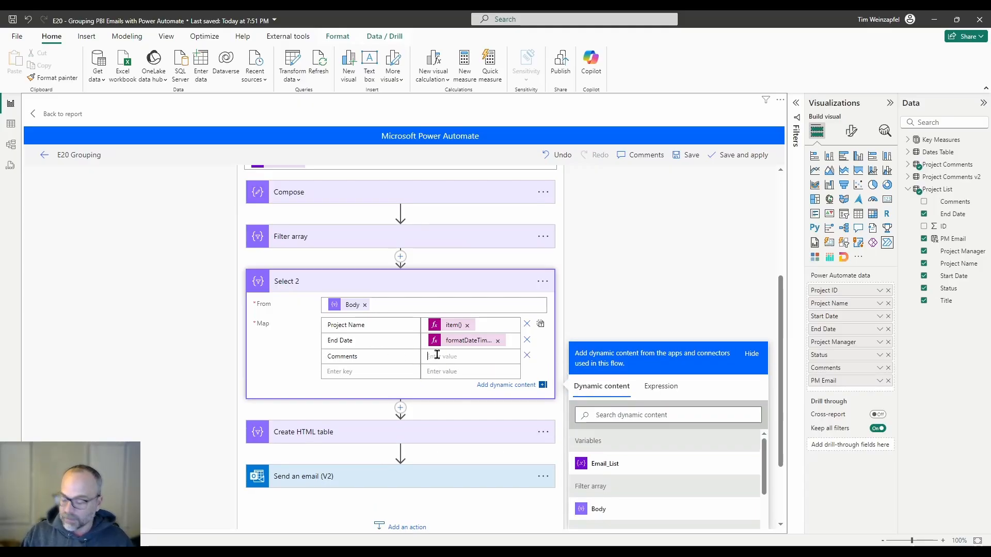
pyautogui.click(661, 387)
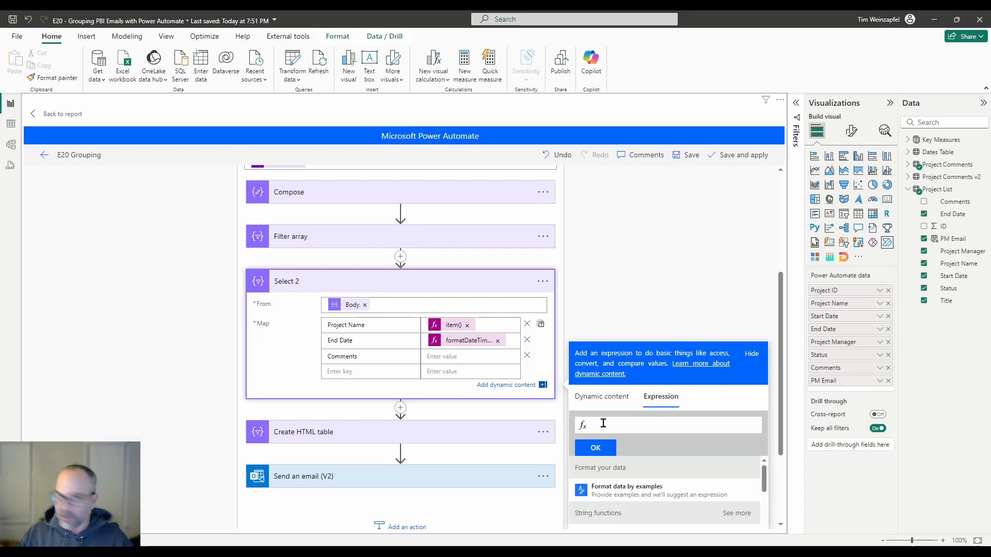
pyautogui.write('item()')
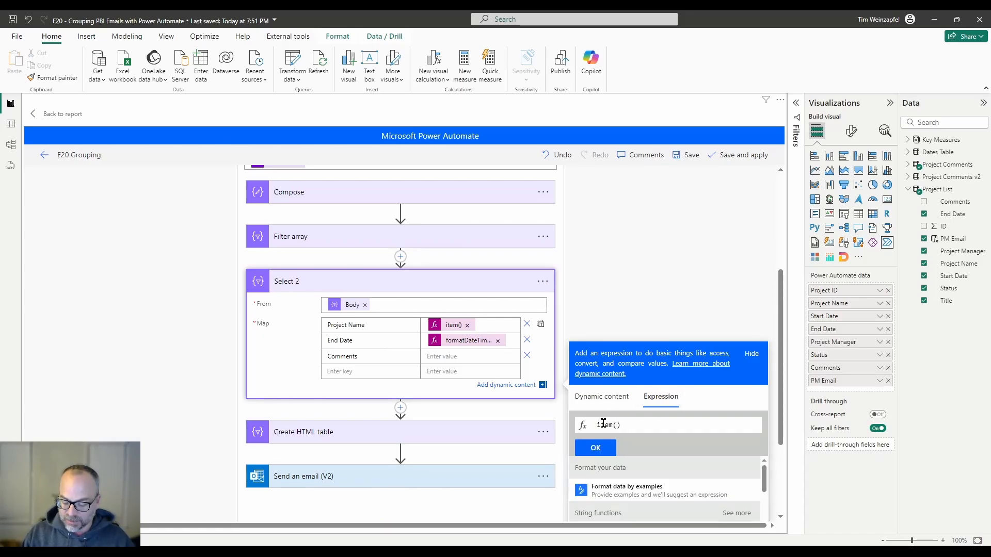
pyautogui.write("?['Comme")
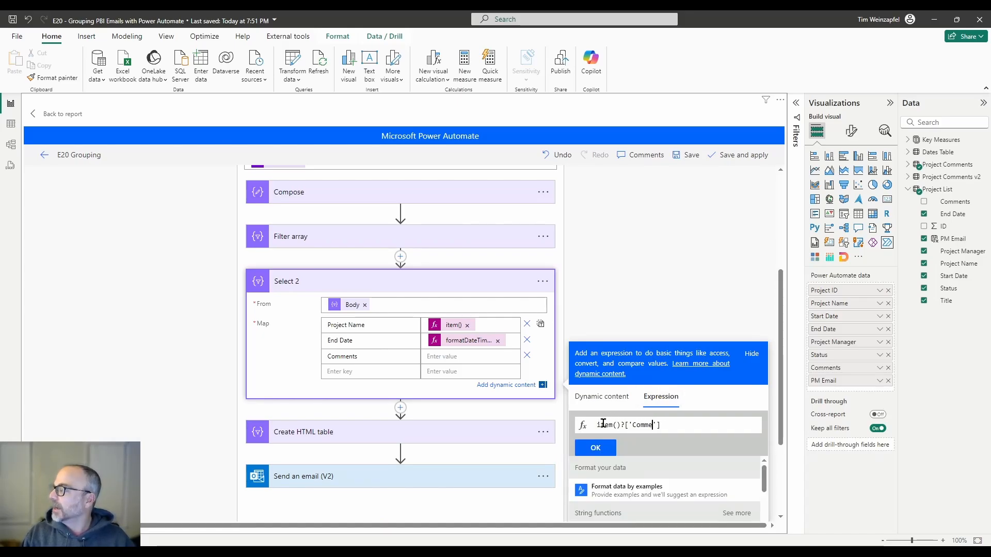
pyautogui.write('nts')
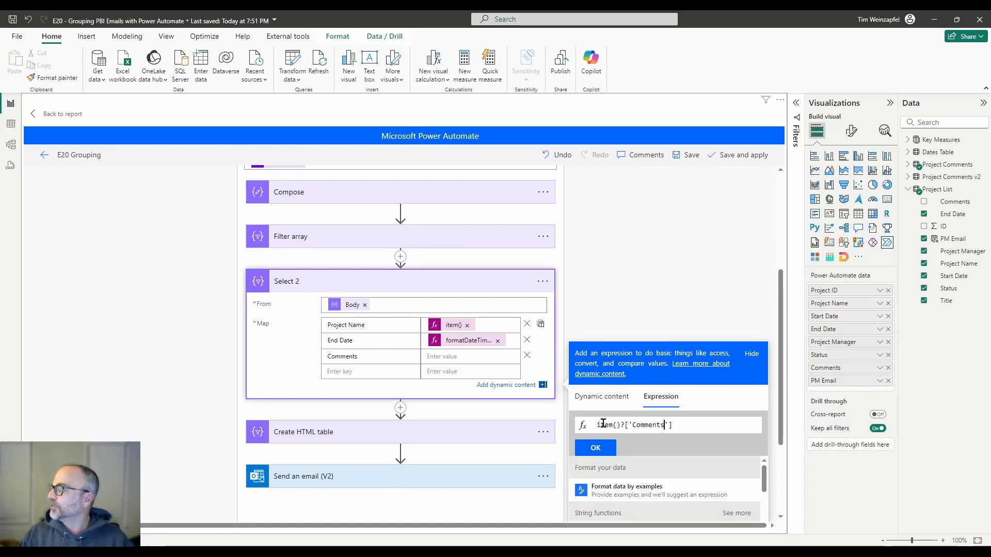
pyautogui.click(600, 449)
# Replace the Filter array Body in the Create HTML table's From input with the Output of Select 2.
pyautogui.scroll(-2, 331, 416)
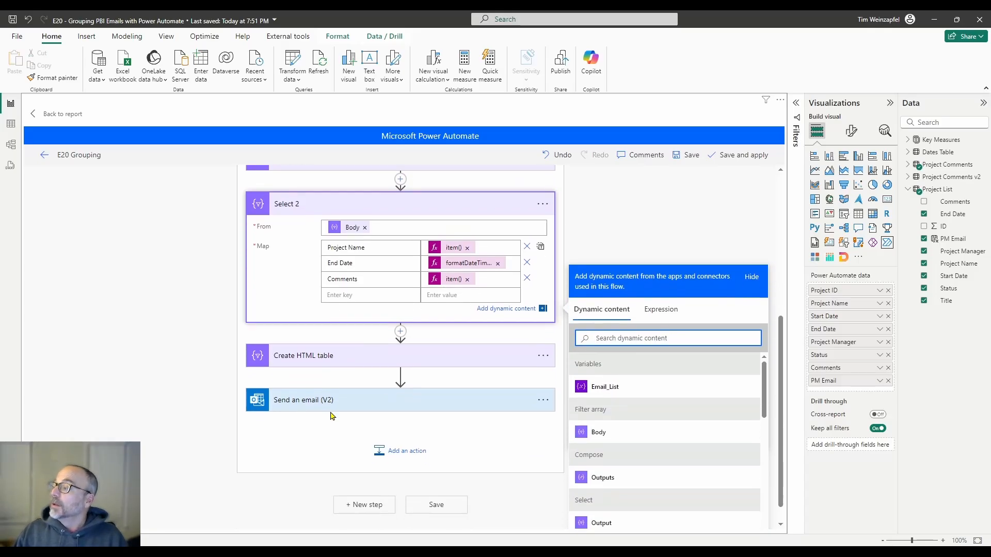
pyautogui.scroll(-1, 331, 416)
pyautogui.click(351, 340)
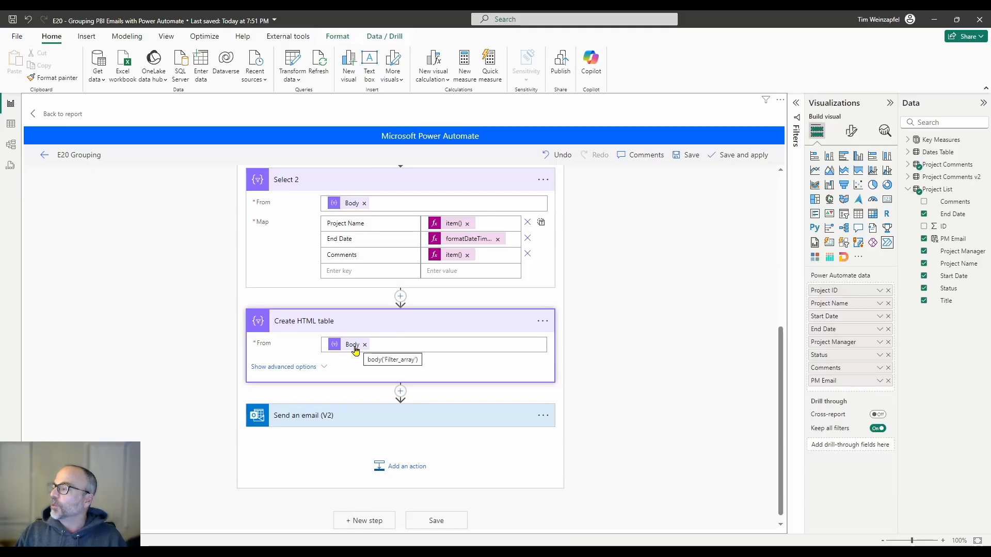
pyautogui.scroll(1, 356, 331)
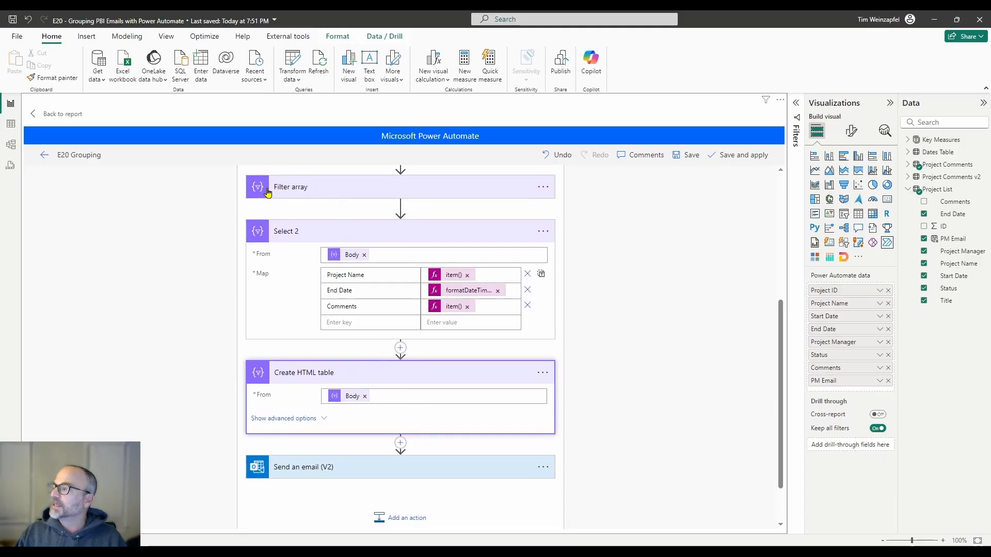
pyautogui.click(365, 397)
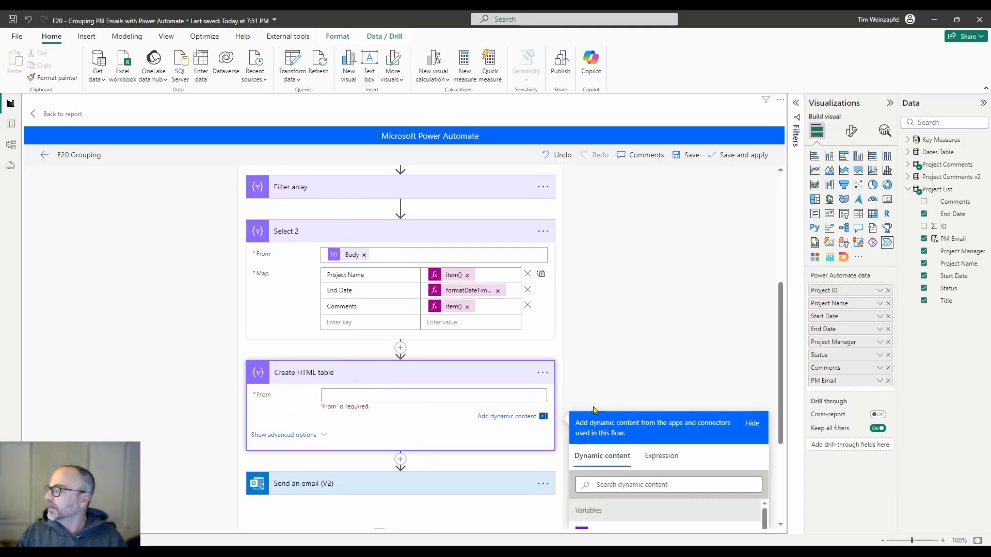
pyautogui.scroll(-1, 677, 454)
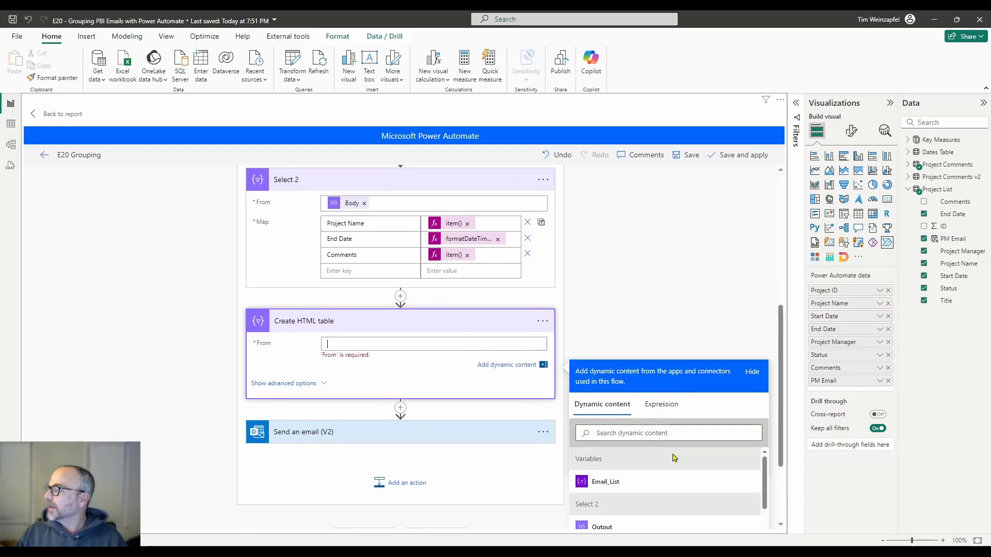
pyautogui.scroll(-1, 674, 458)
pyautogui.click(599, 476)
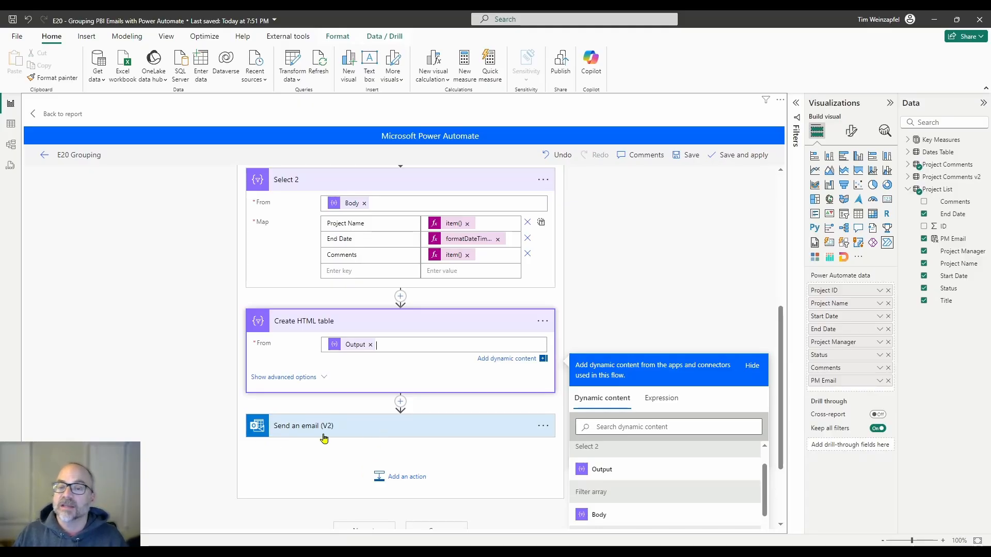
# In the Send an email (V2) body's HTML code, paste the prepared CSS style block for the table above the "Please provide updates" paragraph.
pyautogui.click(394, 435)
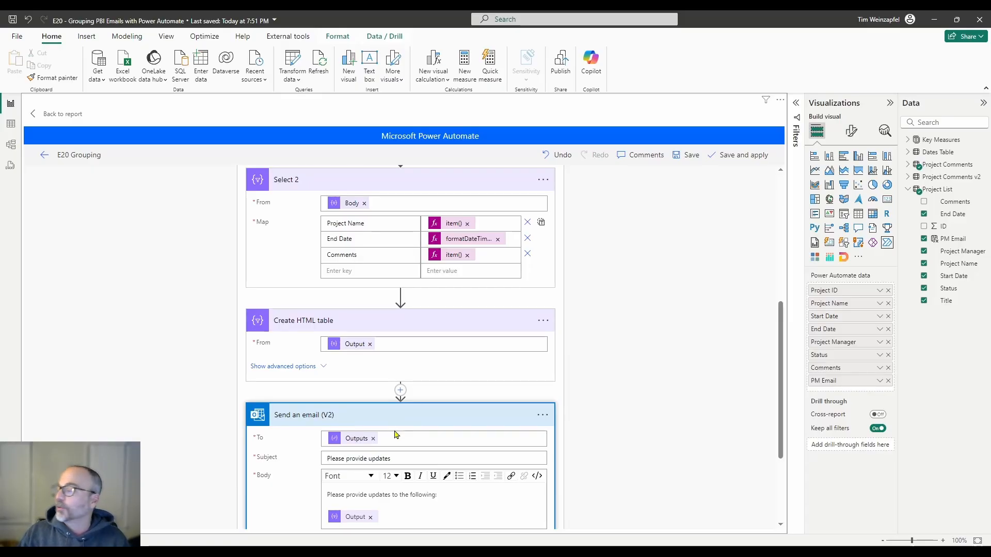
pyautogui.scroll(-1, 404, 399)
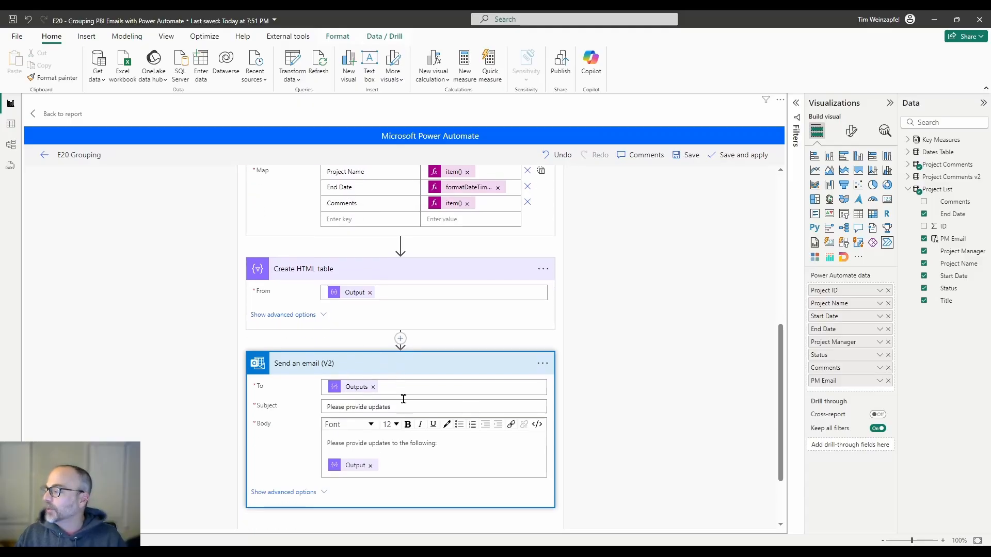
pyautogui.click(537, 425)
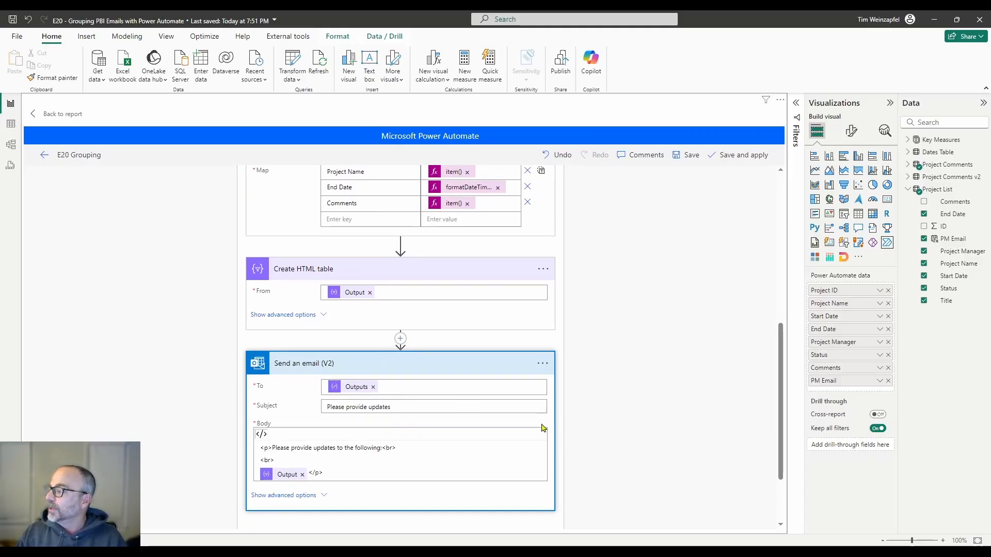
pyautogui.scroll(-1, 313, 464)
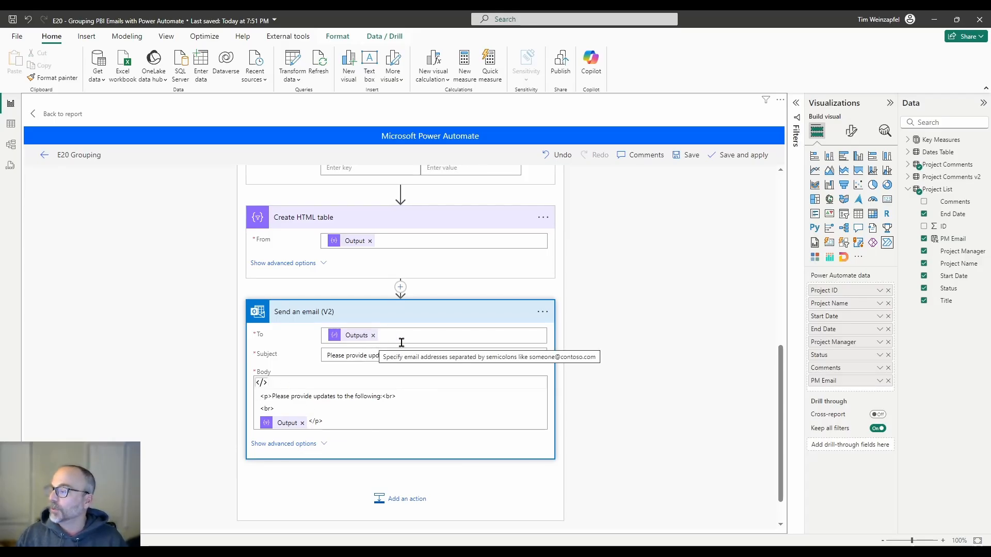
pyautogui.click(272, 397)
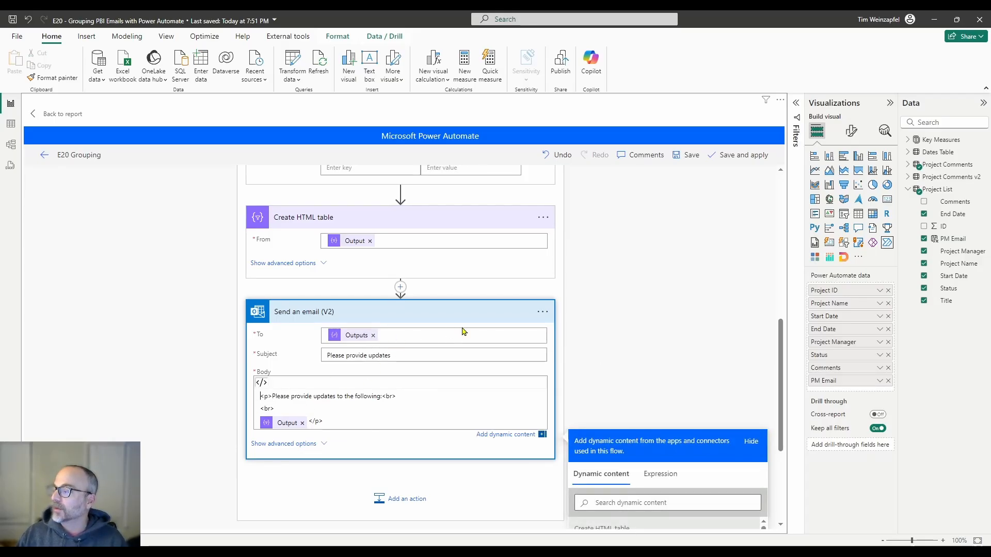
pyautogui.press('Return')
pyautogui.press('Return')
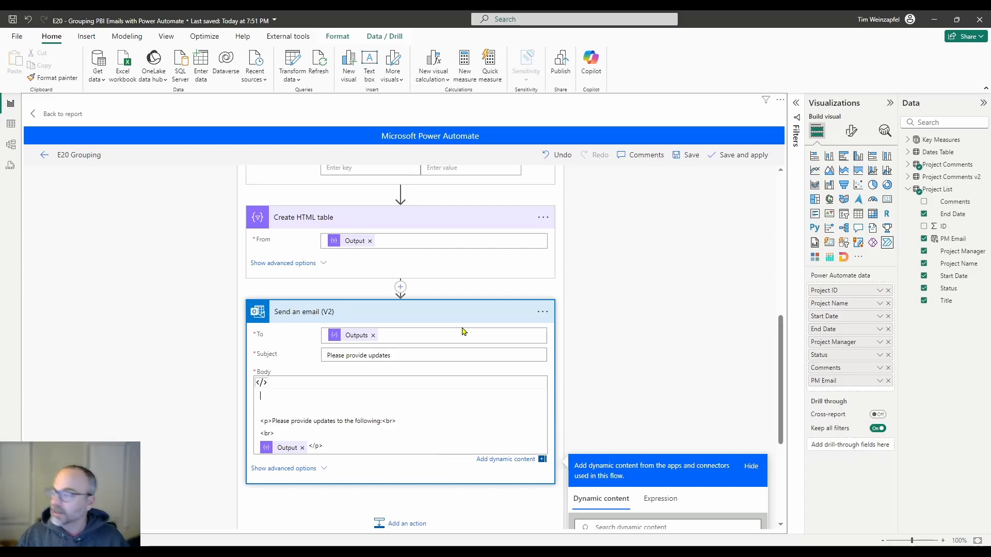
pyautogui.hotkey('ctrl', 'v')
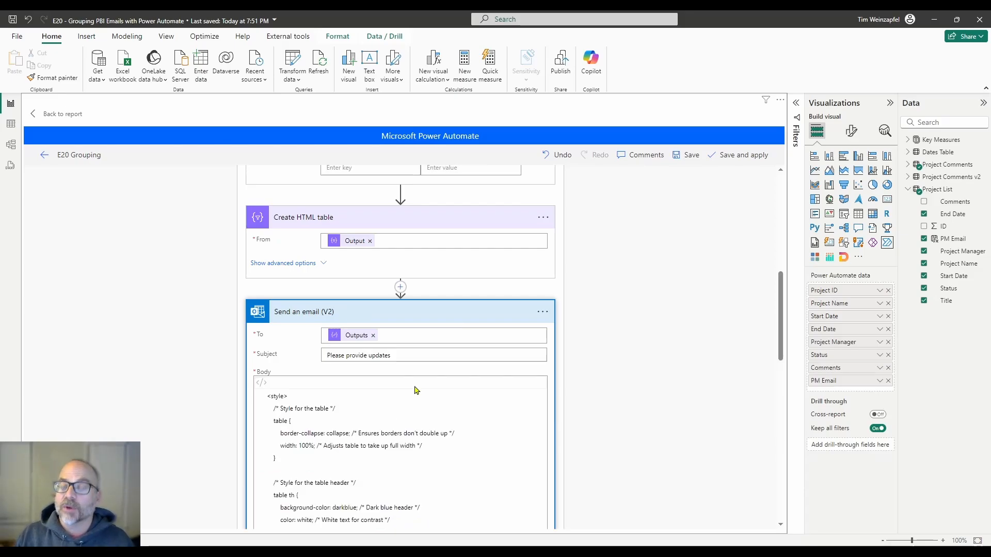
pyautogui.scroll(-3, 402, 388)
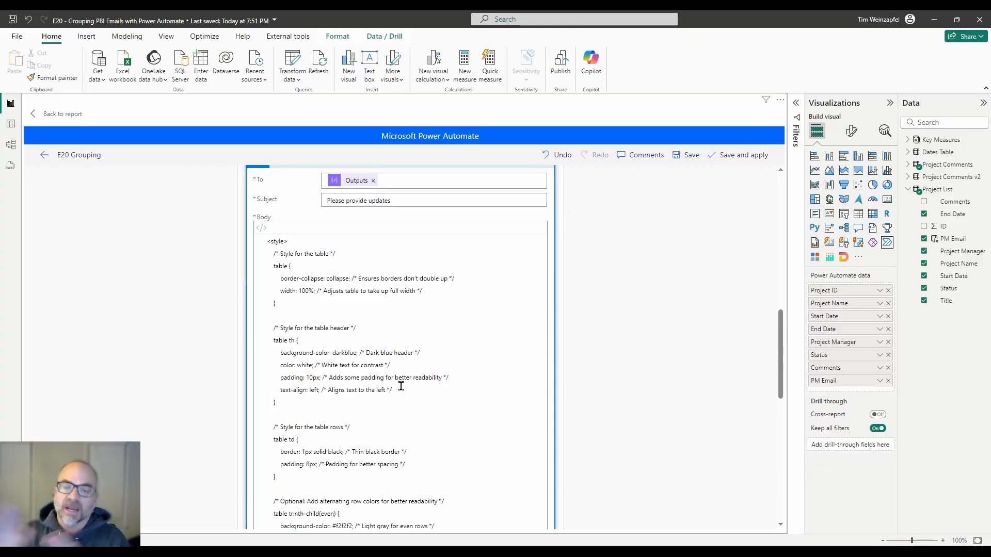
pyautogui.scroll(-4, 397, 377)
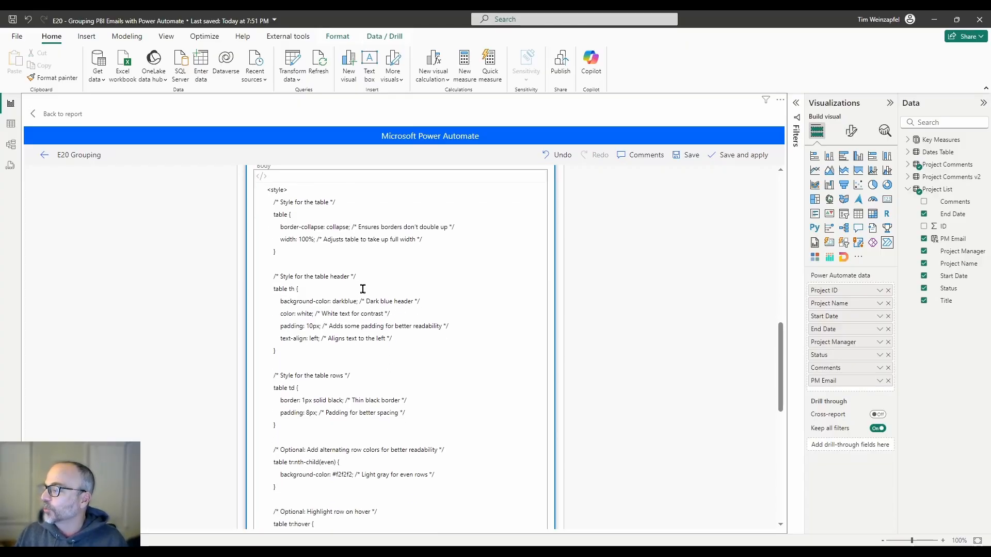
# Try to save the flow with the styled email body.
pyautogui.scroll(6, 376, 318)
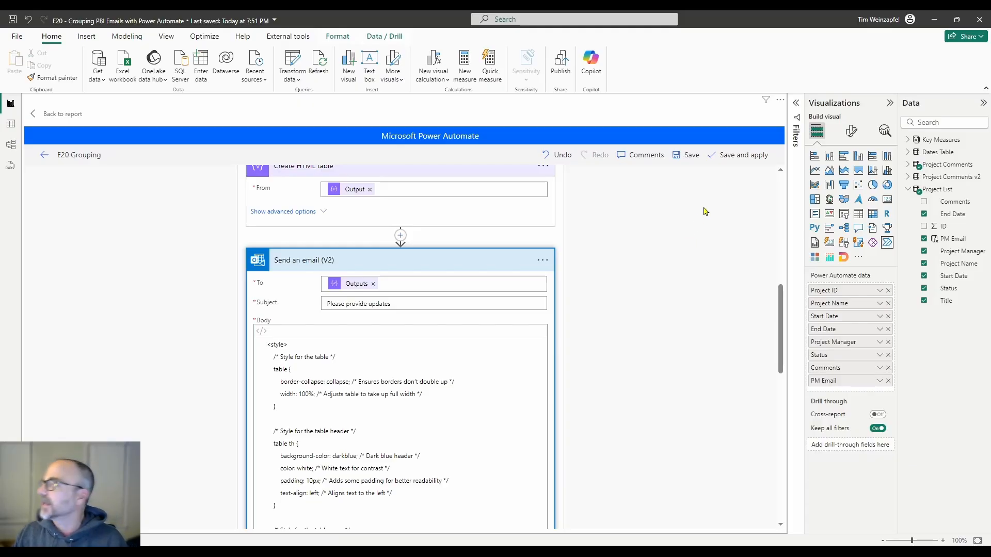
pyautogui.click(690, 156)
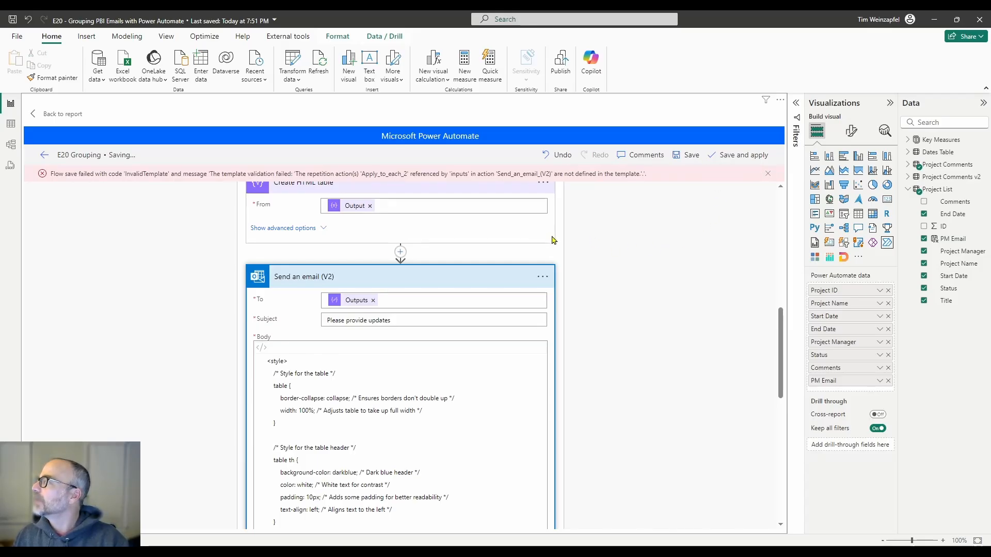
# Remove the "Dear" line with its Project Manager token from the Send an email (V2) body, and save and apply the flow.
pyautogui.scroll(4, 622, 257)
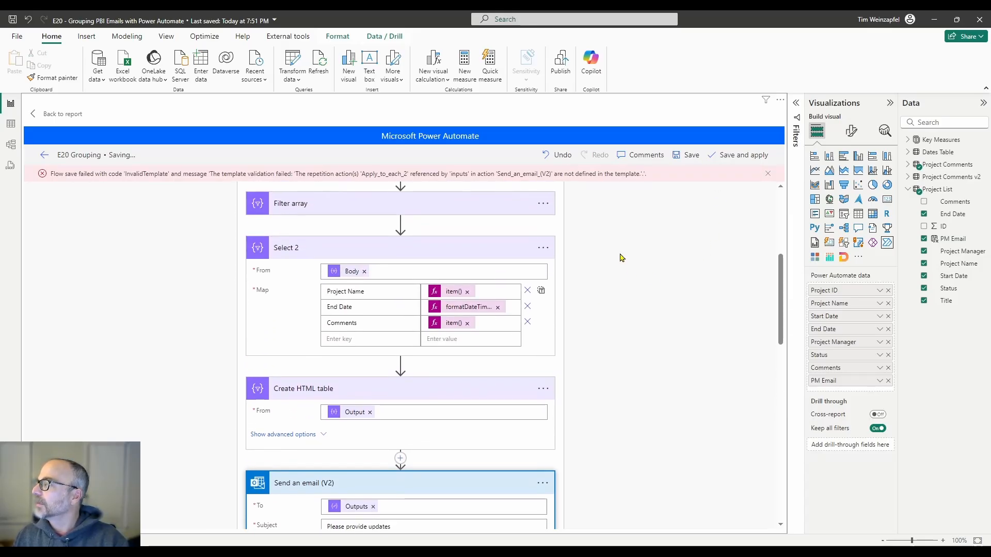
pyautogui.scroll(-5, 621, 256)
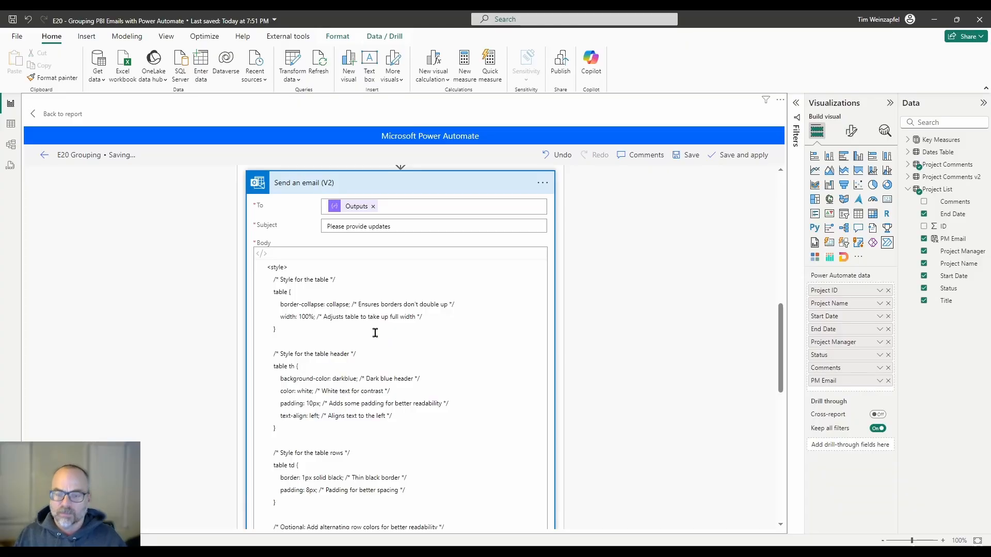
pyautogui.scroll(-7, 314, 343)
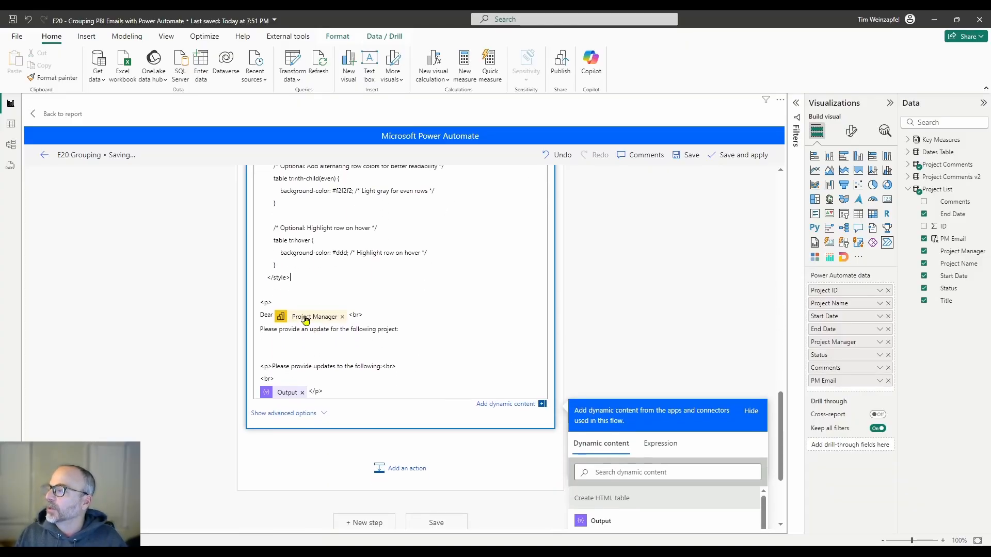
pyautogui.click(342, 316)
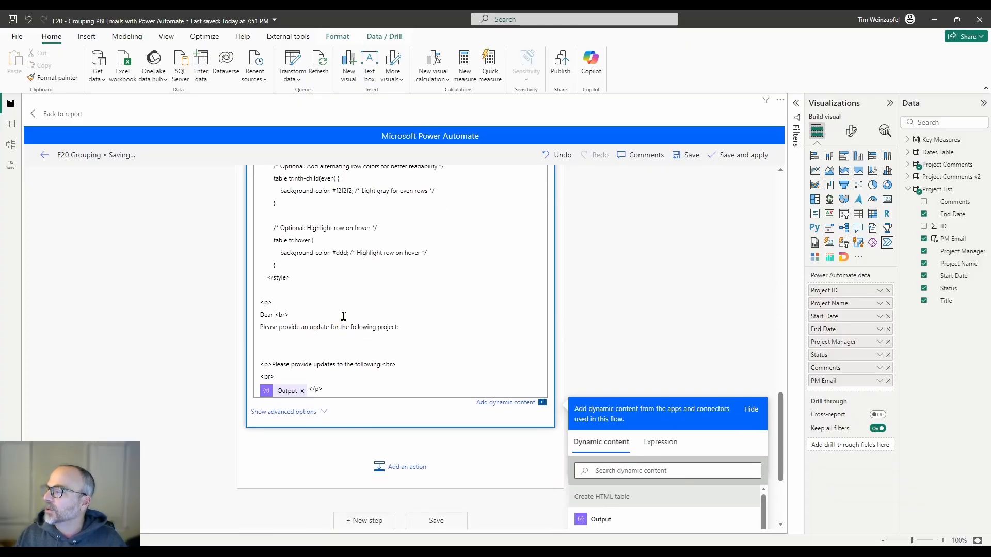
pyautogui.moveTo(308, 313); pyautogui.dragTo(247, 312)
pyautogui.press('BackSpace')
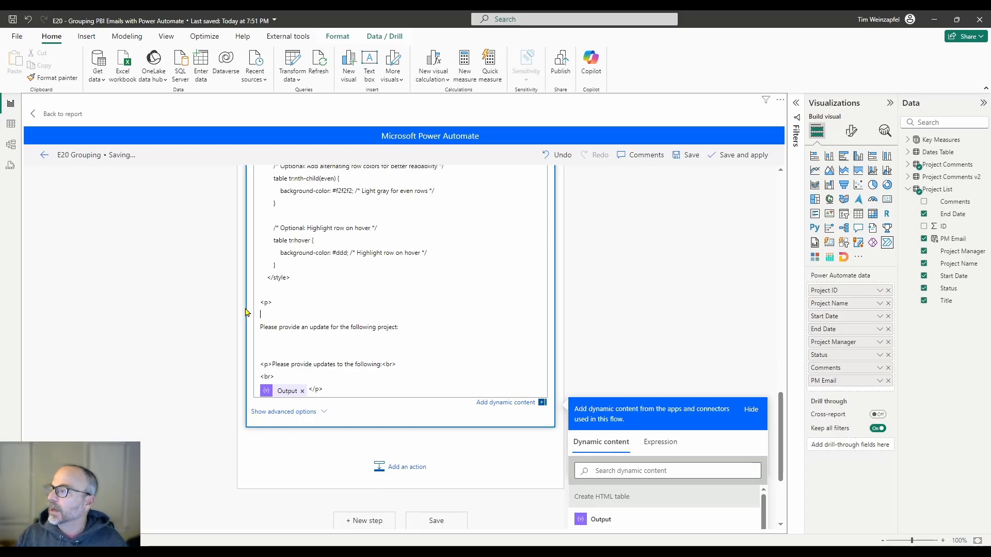
pyautogui.press('BackSpace')
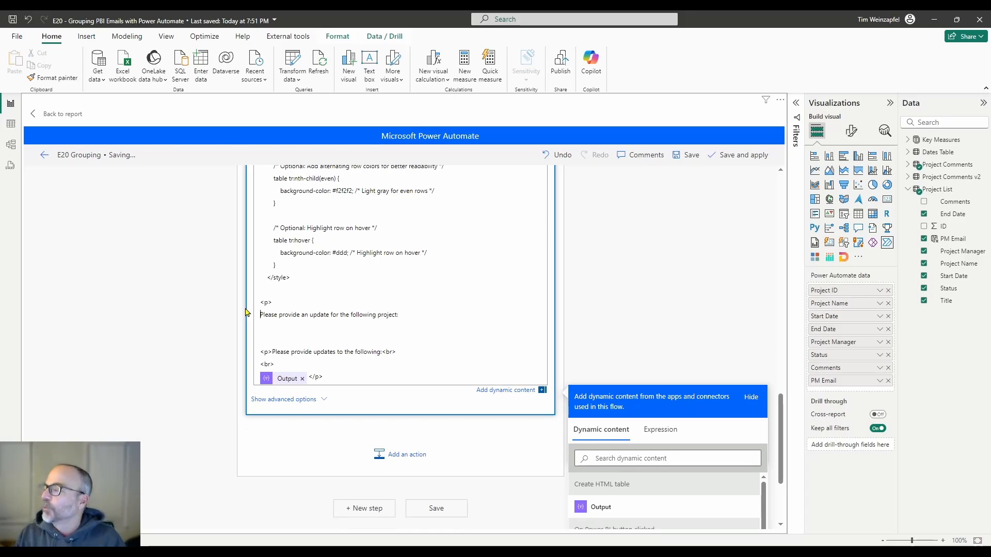
pyautogui.click(732, 157)
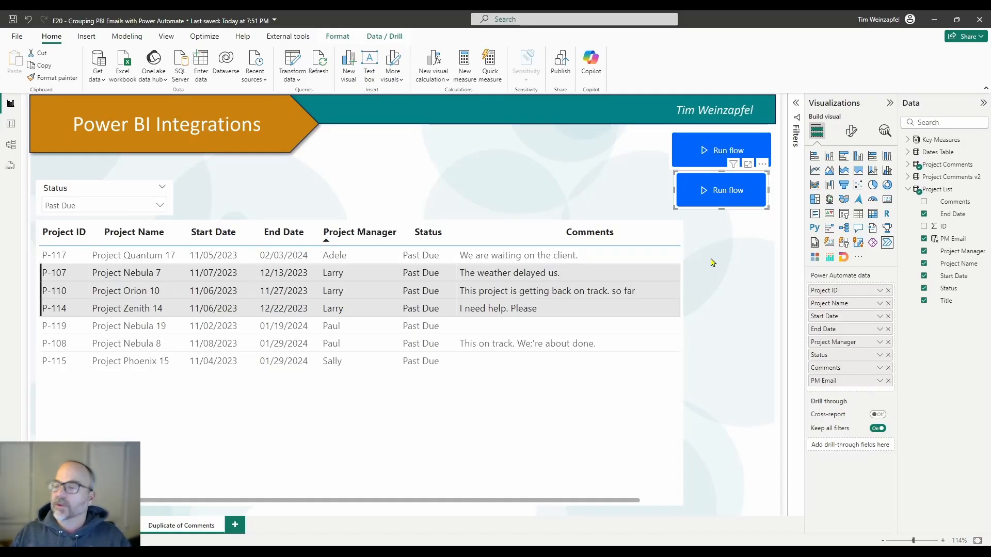
# Run the flow for the selected past-due projects from the report's lower flow button and open the "Please provide updates" email in Outlook.
pyautogui.keyDown('ctrl'); pyautogui.click(724, 193); pyautogui.keyUp('ctrl')
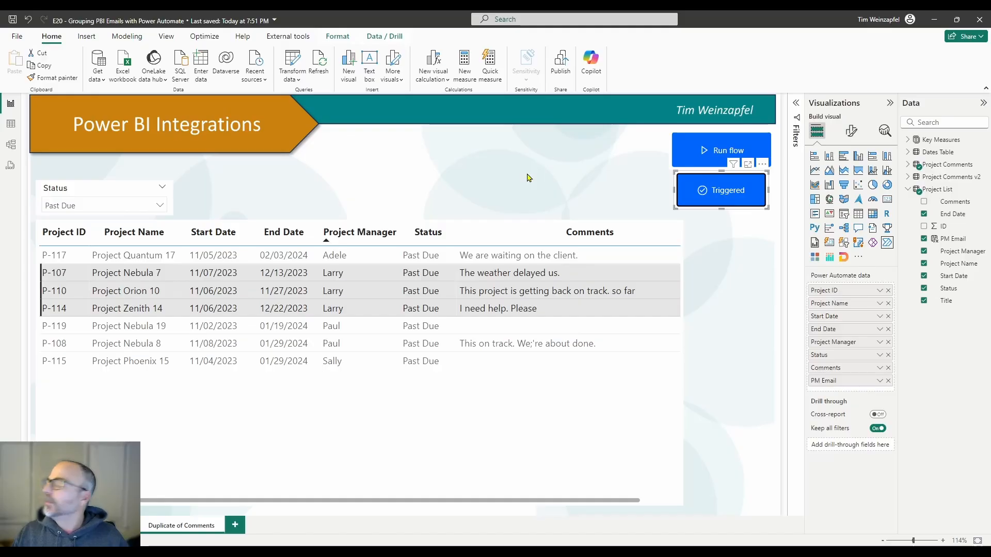
pyautogui.hotkey('alt', 'Tab')
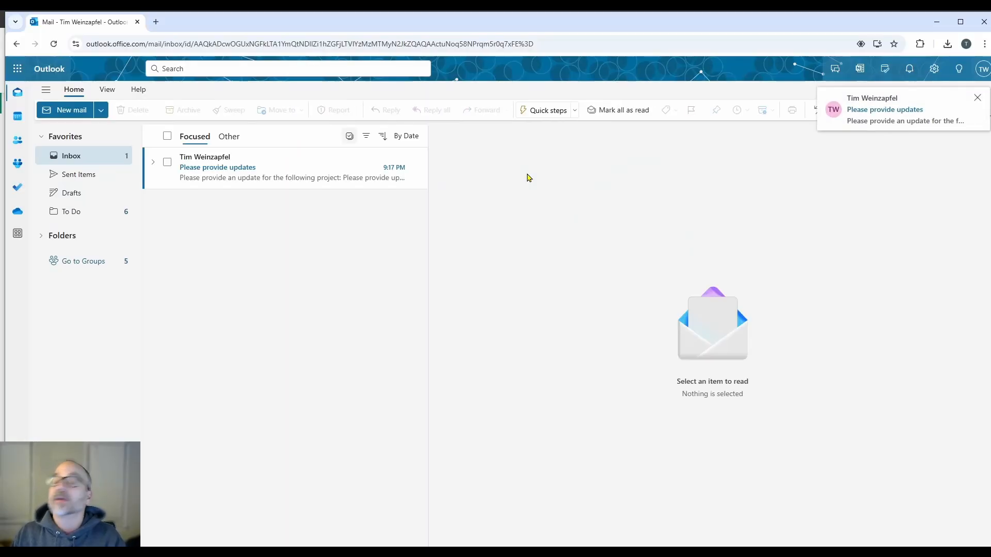
pyautogui.click(223, 166)
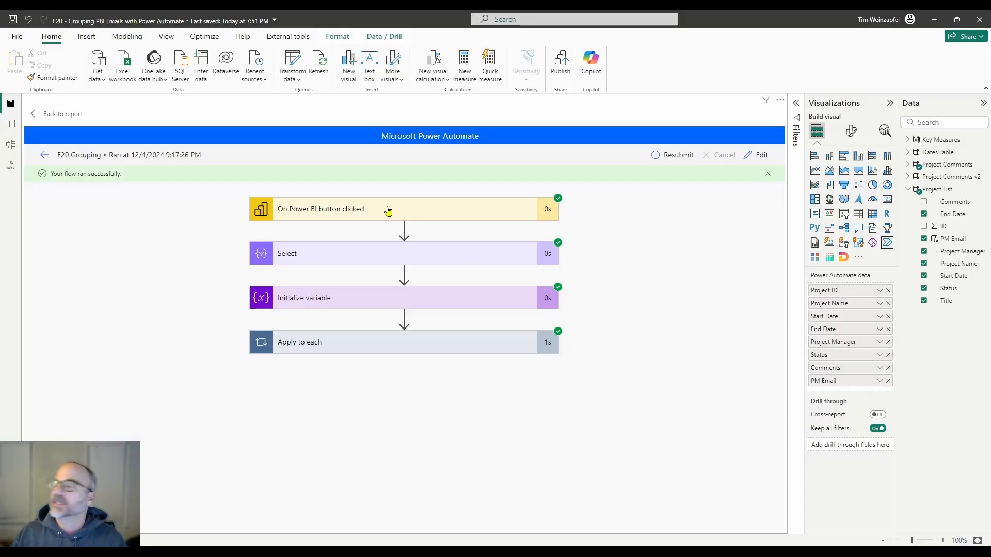
# In the E20 Grouping flow run in Power BI, examine the project records output by the On Power BI button clicked trigger.
pyautogui.click(323, 211)
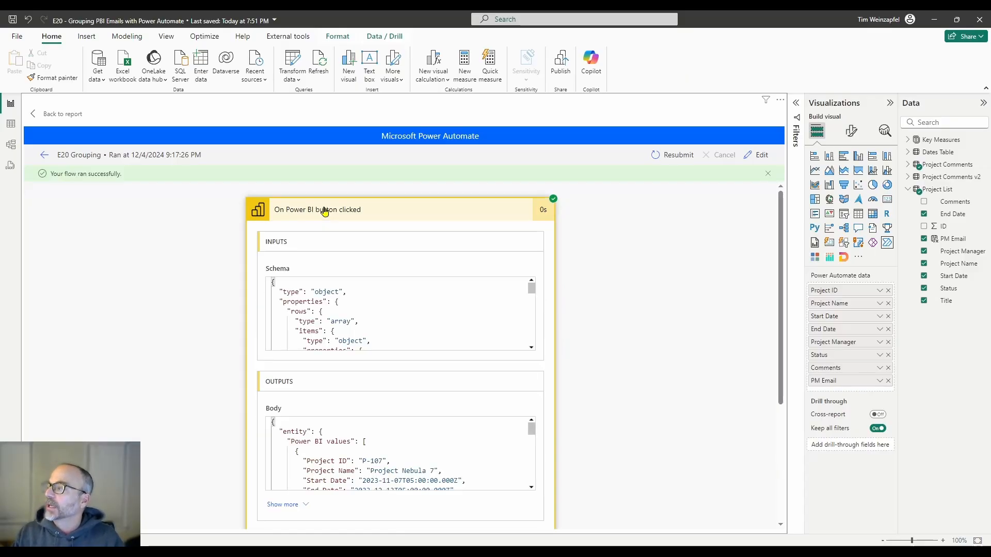
pyautogui.scroll(-1, 401, 429)
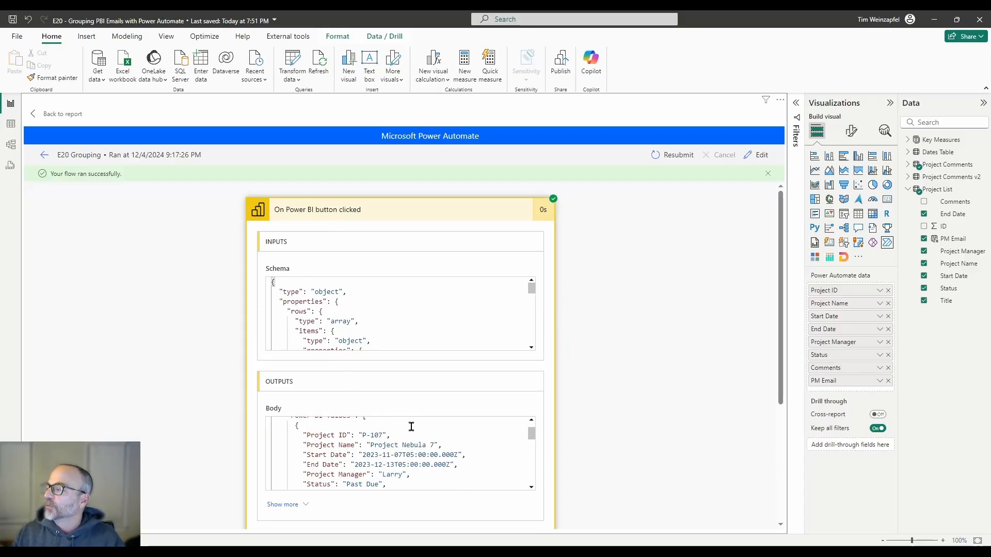
pyautogui.scroll(-1, 665, 421)
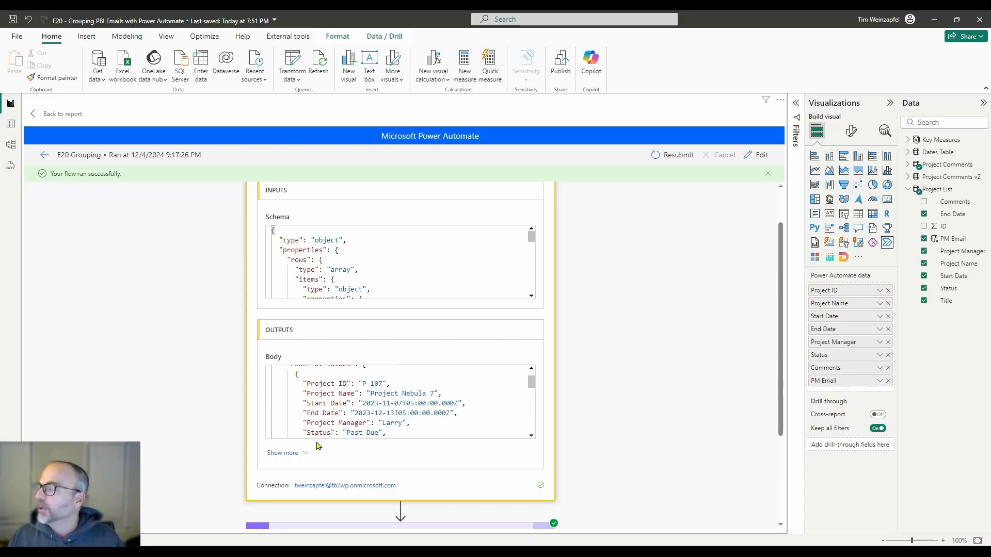
pyautogui.scroll(1, 312, 435)
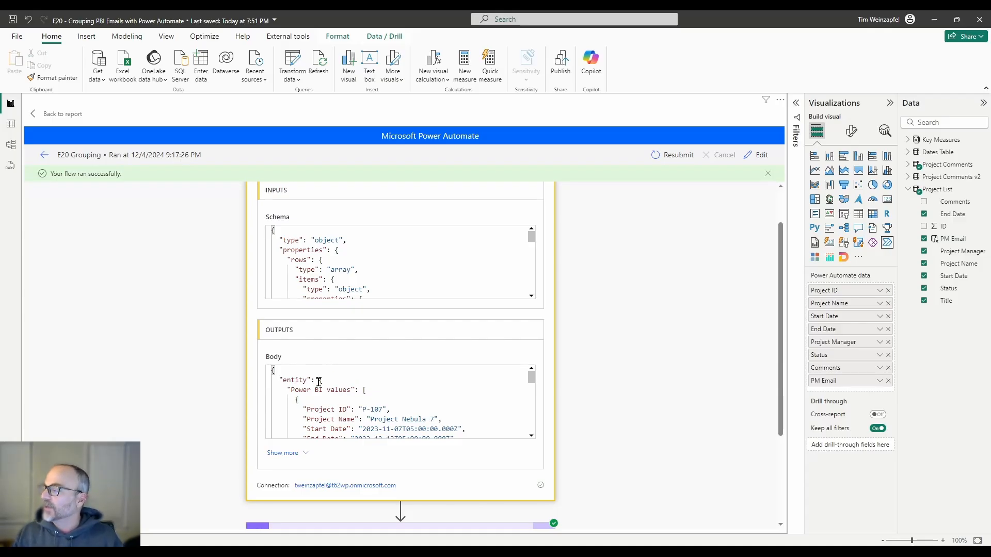
pyautogui.scroll(-6, 318, 382)
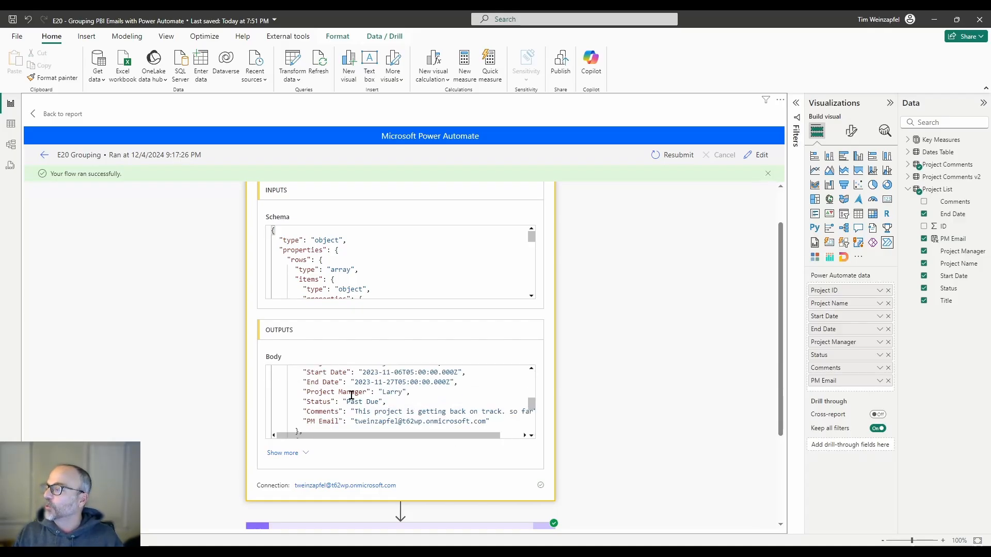
pyautogui.scroll(-6, 351, 396)
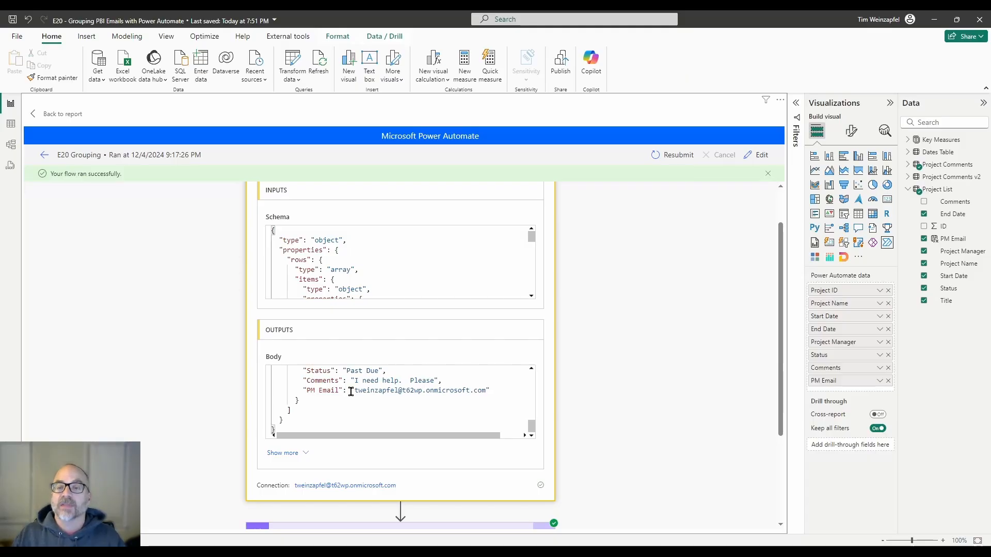
pyautogui.scroll(-3, 649, 365)
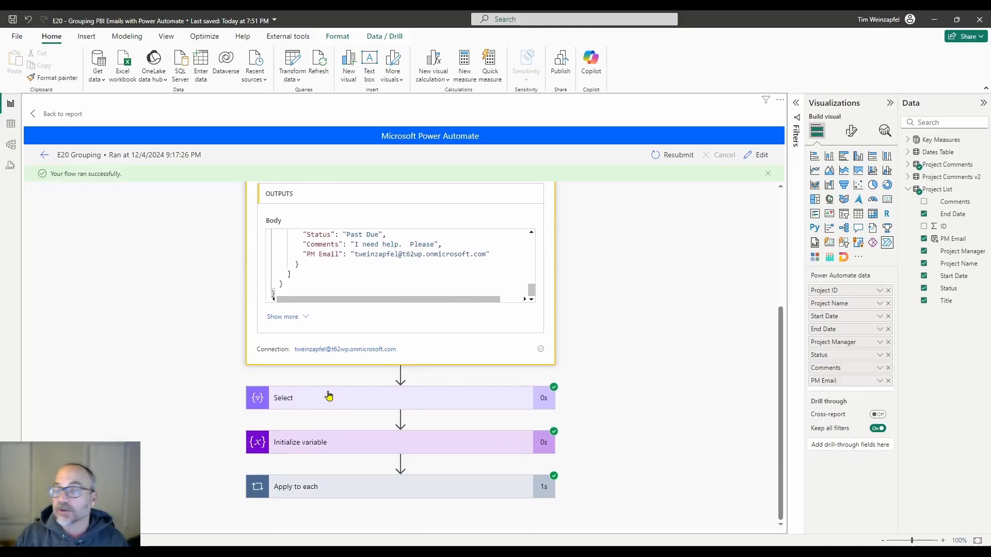
# Expand the run's Select action and compare its incoming project records with its Email-only output.
pyautogui.scroll(1, 327, 395)
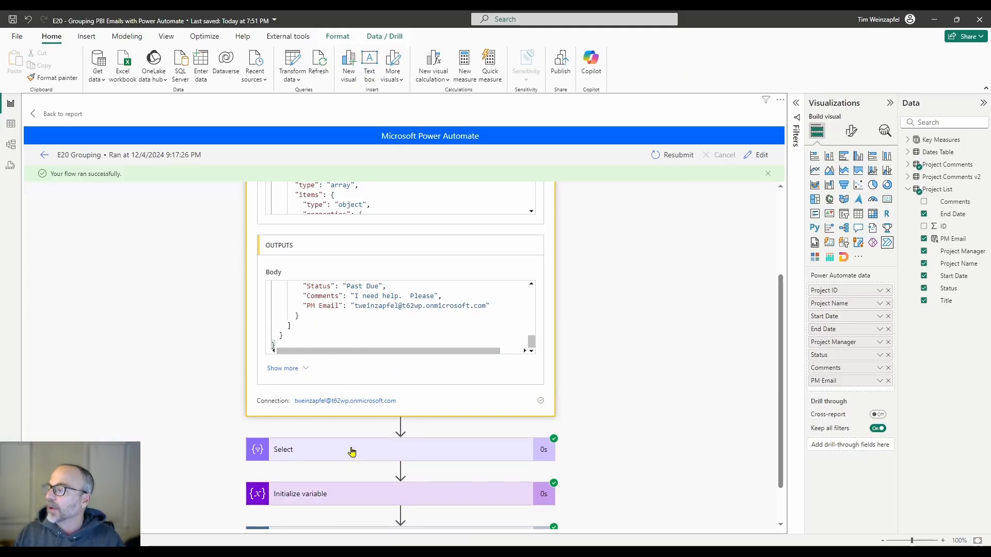
pyautogui.click(404, 440)
pyautogui.scroll(-3, 495, 434)
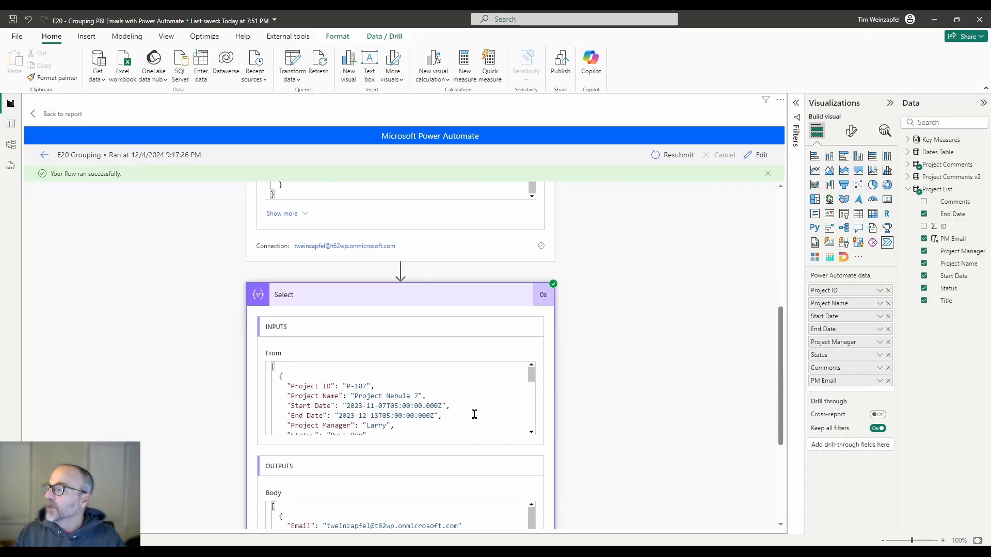
pyautogui.scroll(-1, 426, 385)
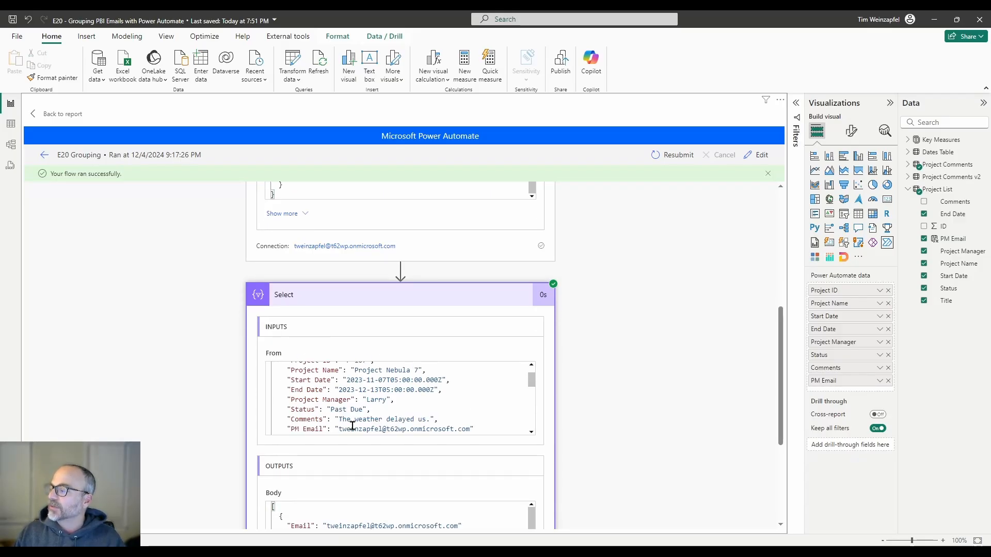
pyautogui.scroll(-1, 355, 417)
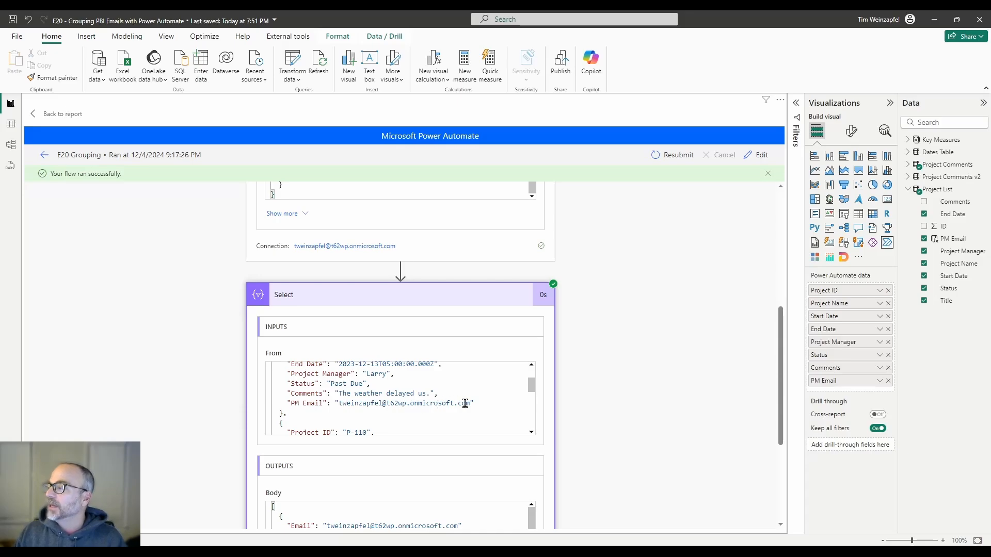
pyautogui.scroll(-2, 378, 406)
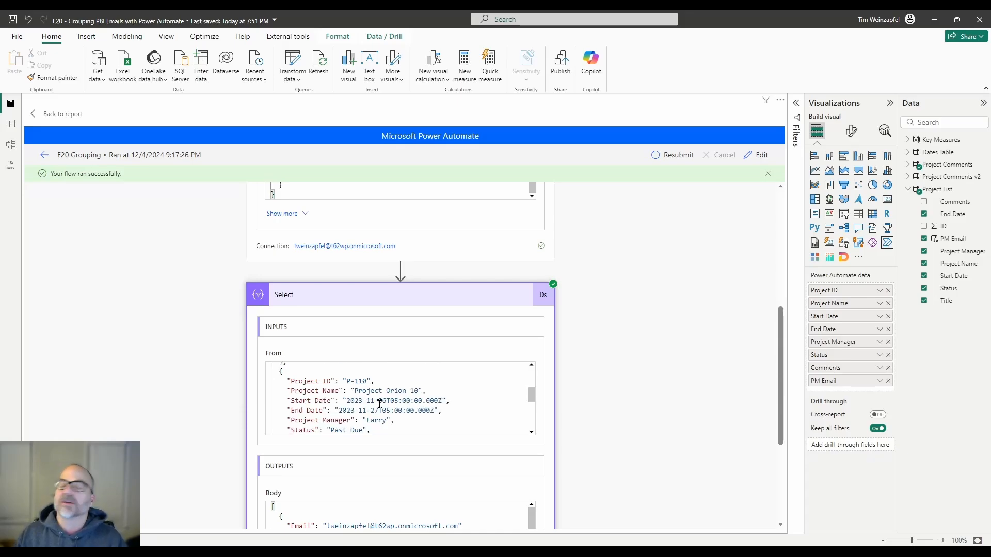
pyautogui.scroll(-2, 722, 428)
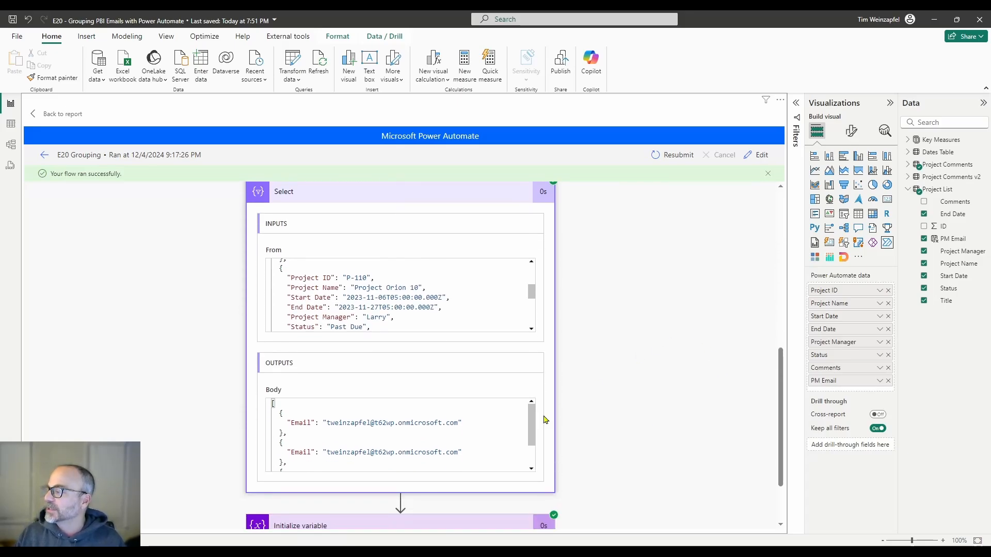
pyautogui.scroll(-2, 389, 414)
pyautogui.scroll(3, 389, 418)
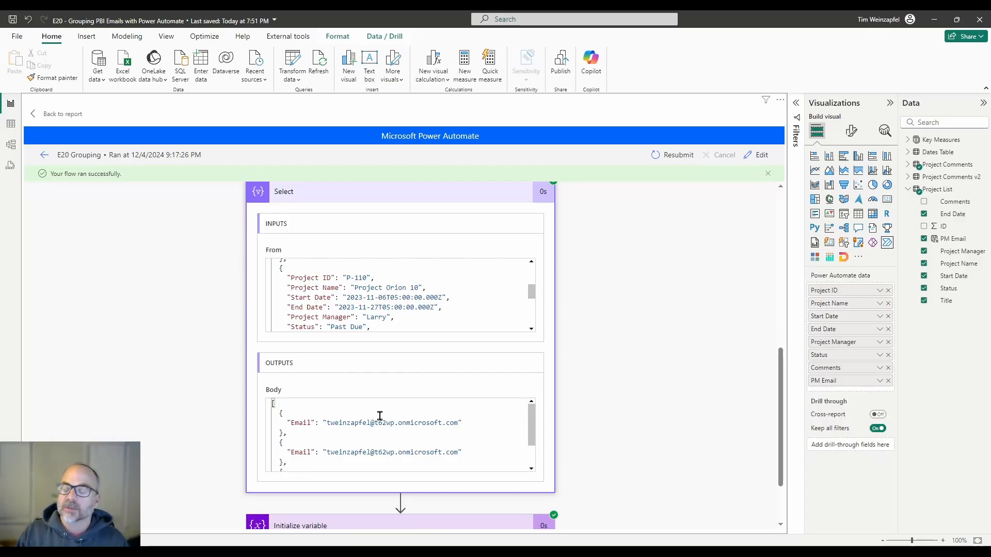
# Expand the run's Initialize variable action and compare the Email_List array with the Select output.
pyautogui.scroll(-3, 603, 401)
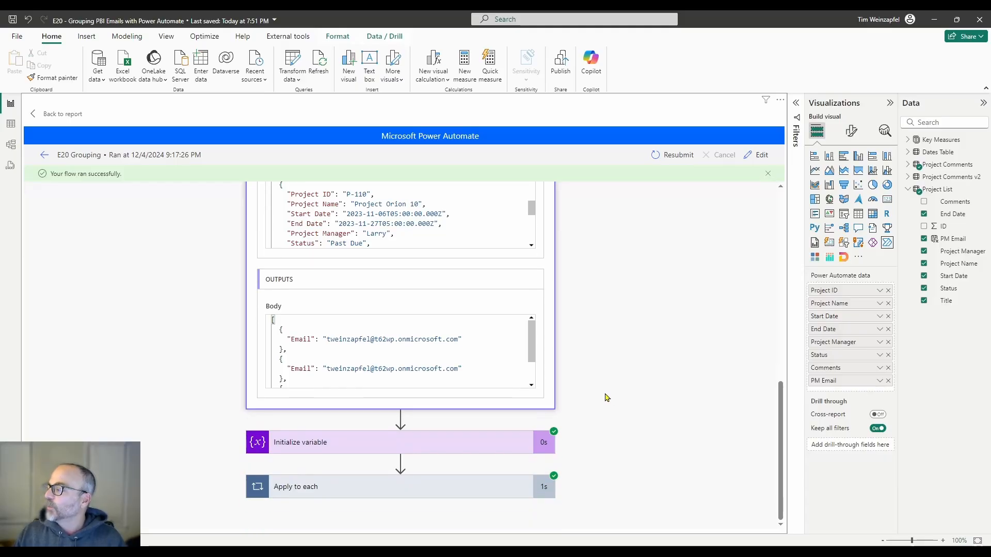
pyautogui.click(395, 443)
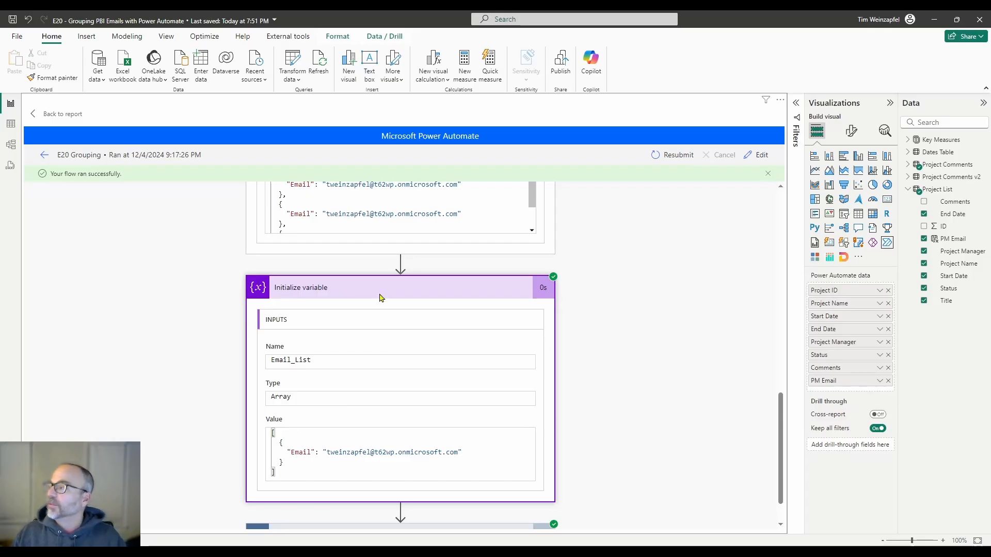
pyautogui.scroll(3, 380, 297)
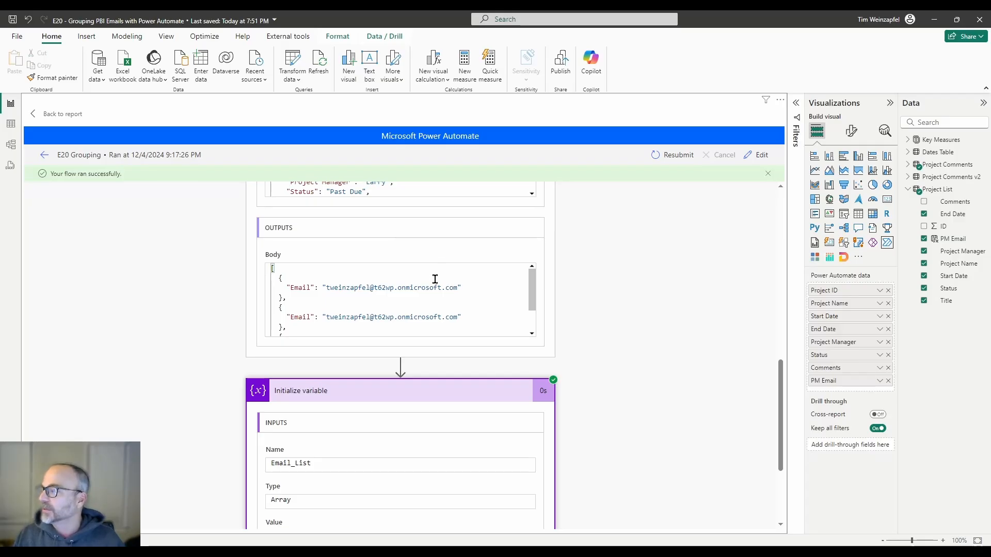
pyautogui.scroll(-1, 434, 282)
pyautogui.scroll(-3, 568, 403)
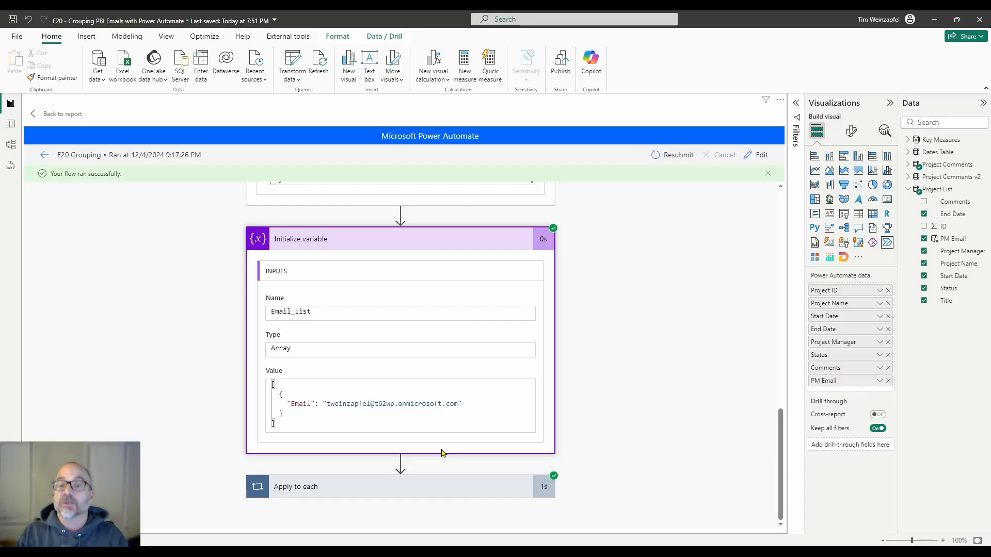
# Expand the run's Apply to each loop and examine the inputs of its Compose action.
pyautogui.click(384, 491)
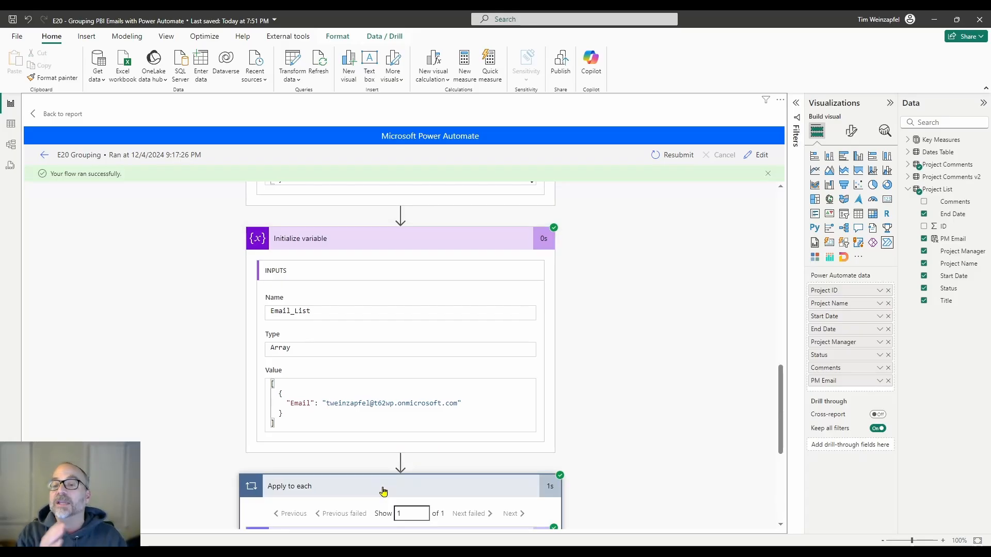
pyautogui.scroll(-2, 626, 381)
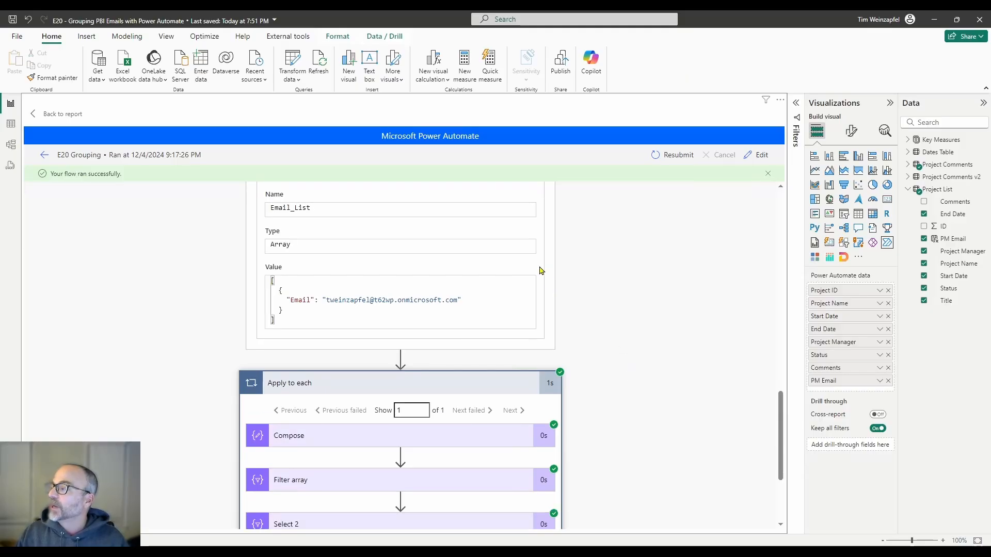
pyautogui.scroll(-2, 594, 318)
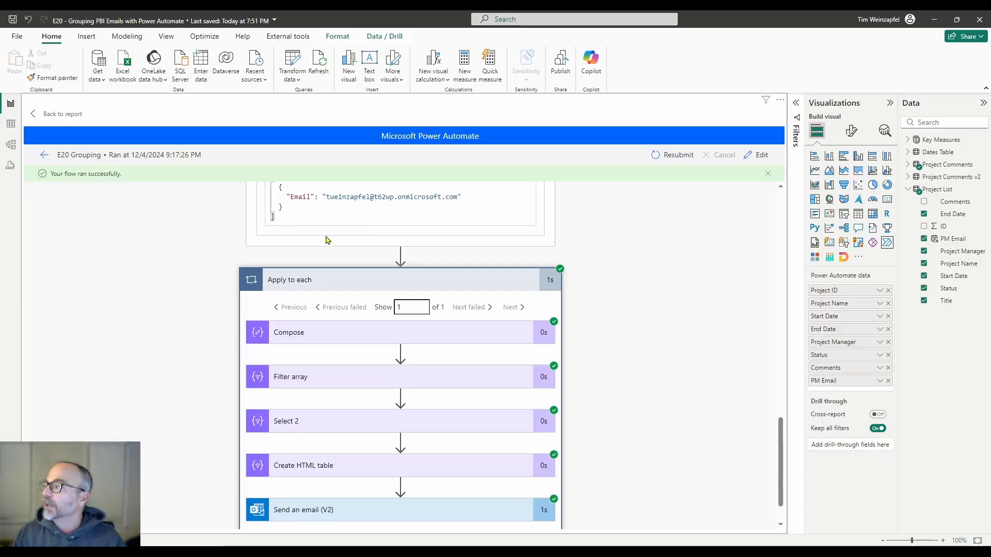
pyautogui.scroll(1, 620, 258)
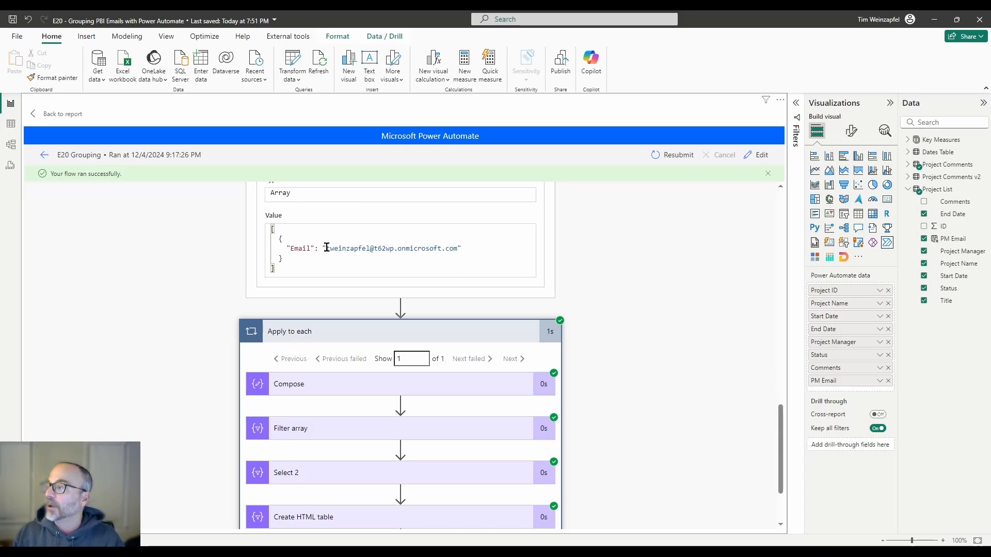
pyautogui.click(327, 385)
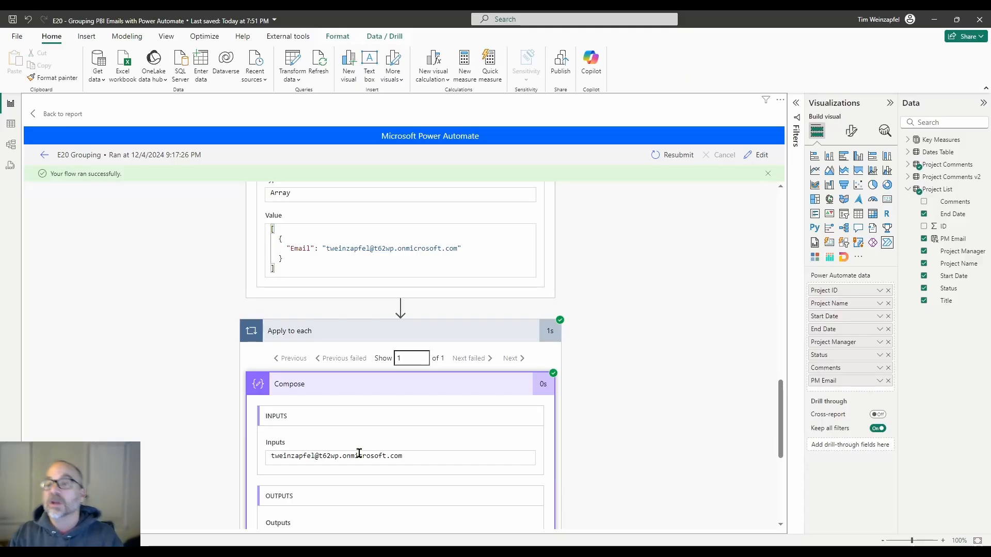
# Compare the Select action's records and the Email_List value with the Compose output, and collapse the Compose action.
pyautogui.scroll(5, 377, 379)
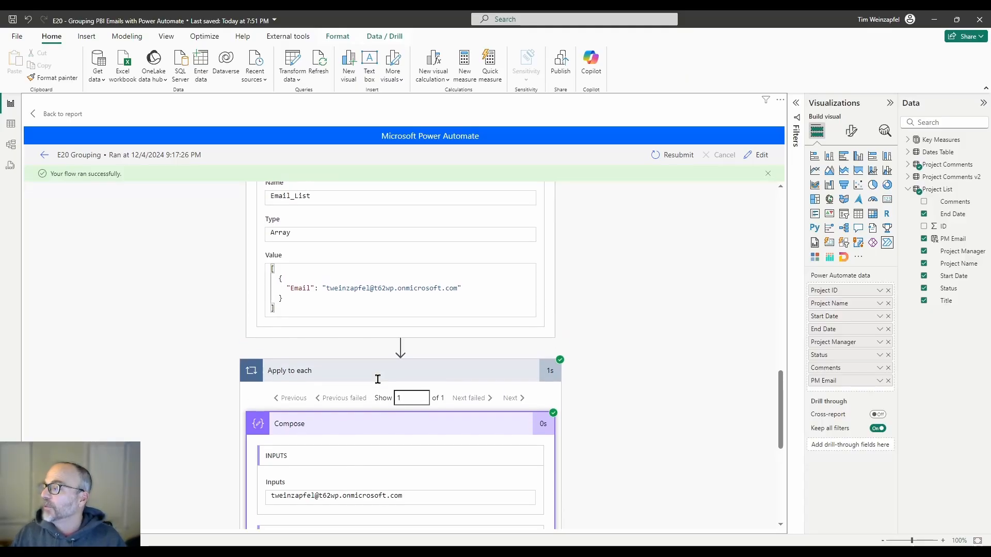
pyautogui.scroll(5, 571, 279)
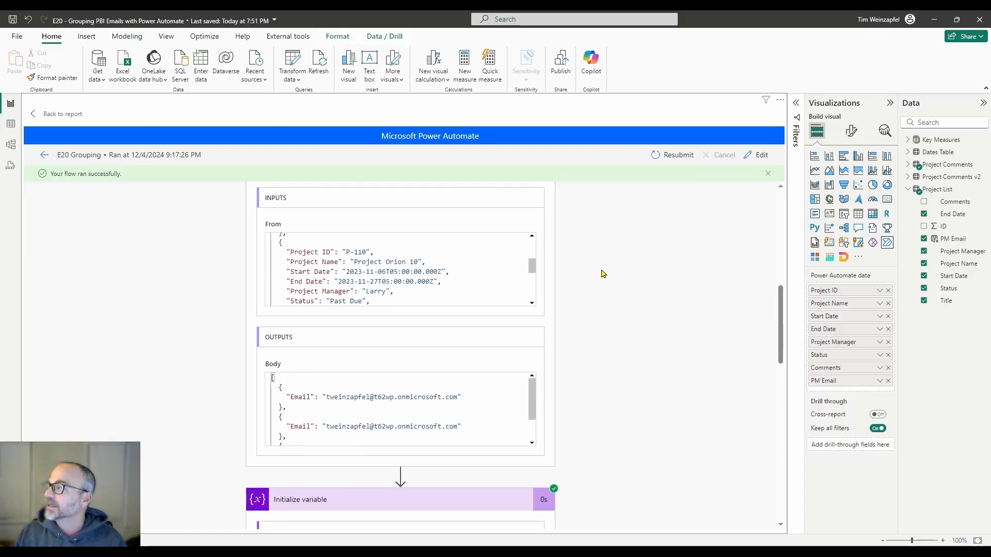
pyautogui.scroll(-1, 410, 356)
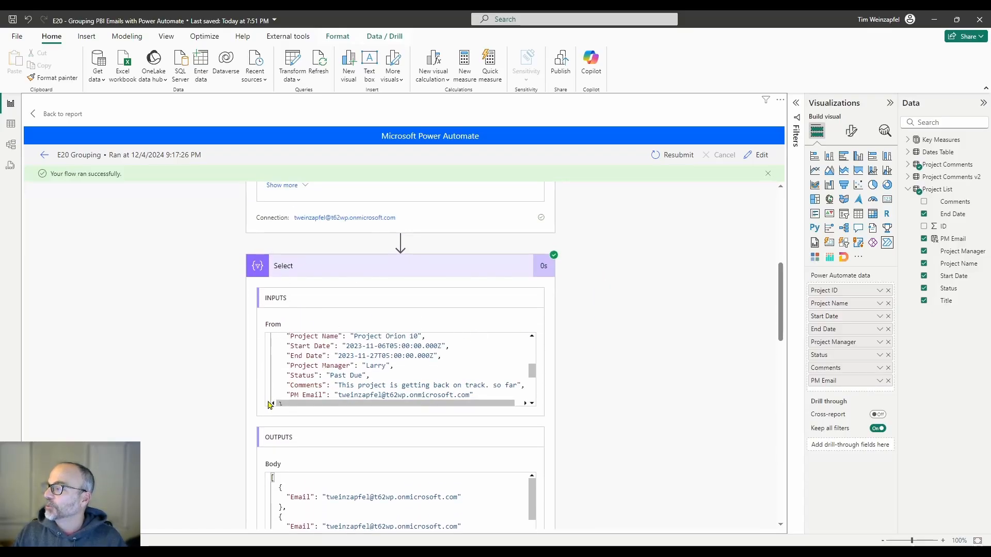
pyautogui.scroll(-3, 661, 399)
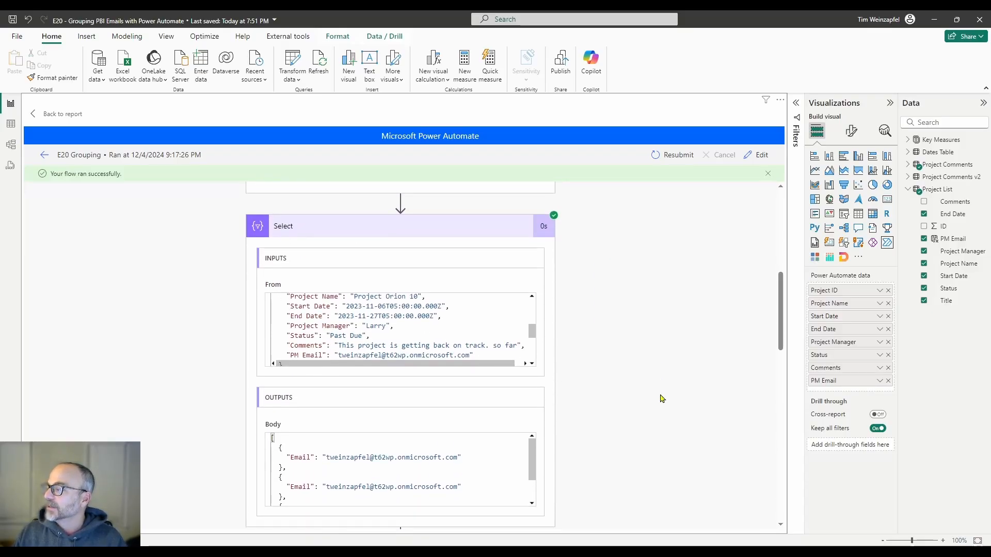
pyautogui.scroll(-7, 665, 401)
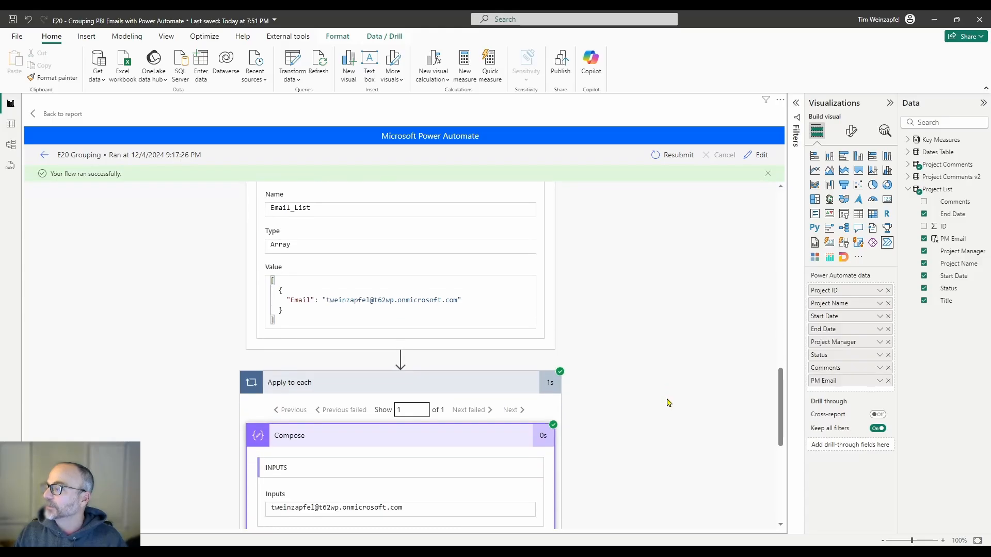
pyautogui.scroll(-2, 667, 403)
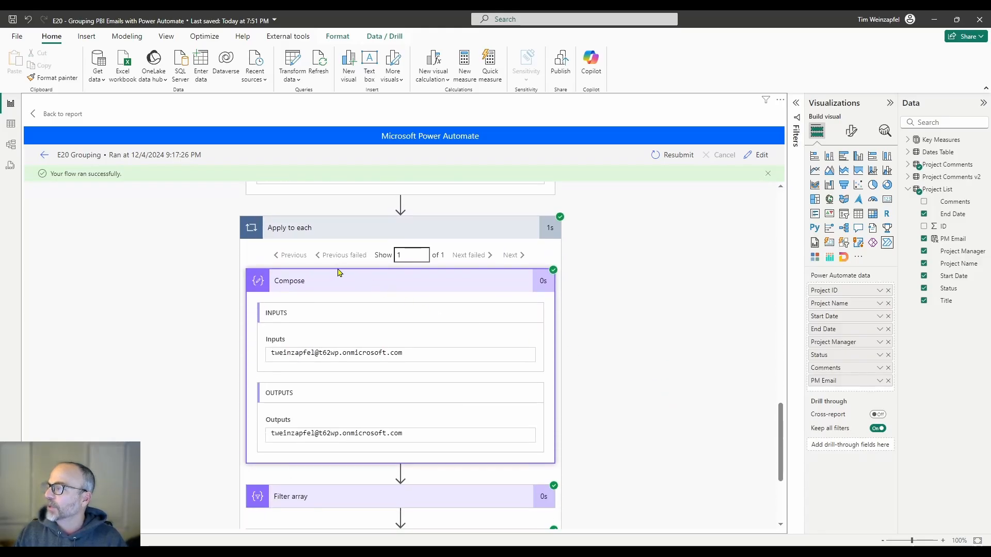
pyautogui.click(368, 285)
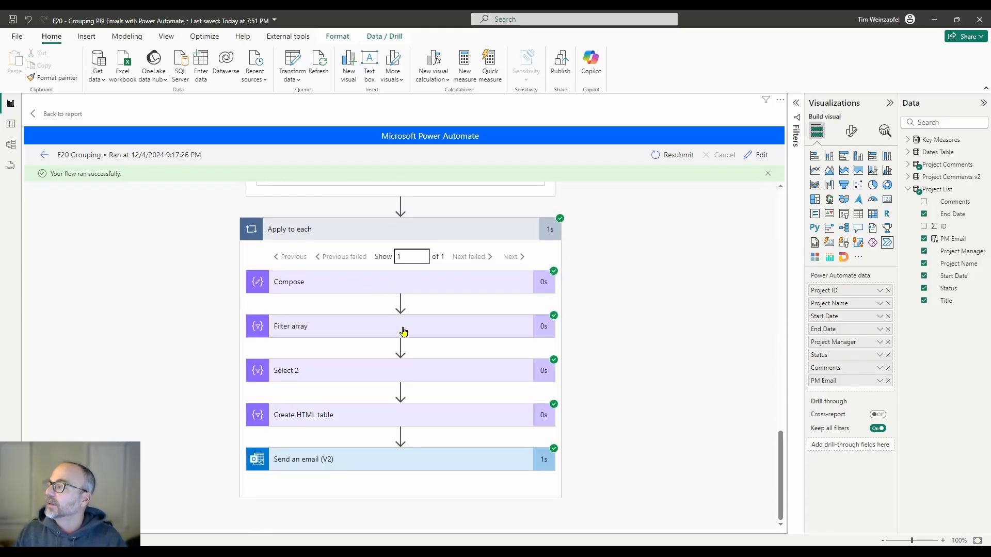
# Expand the Filter array action inside the Apply to each loop and look through its incoming project records.
pyautogui.click(380, 333)
pyautogui.scroll(-1, 381, 333)
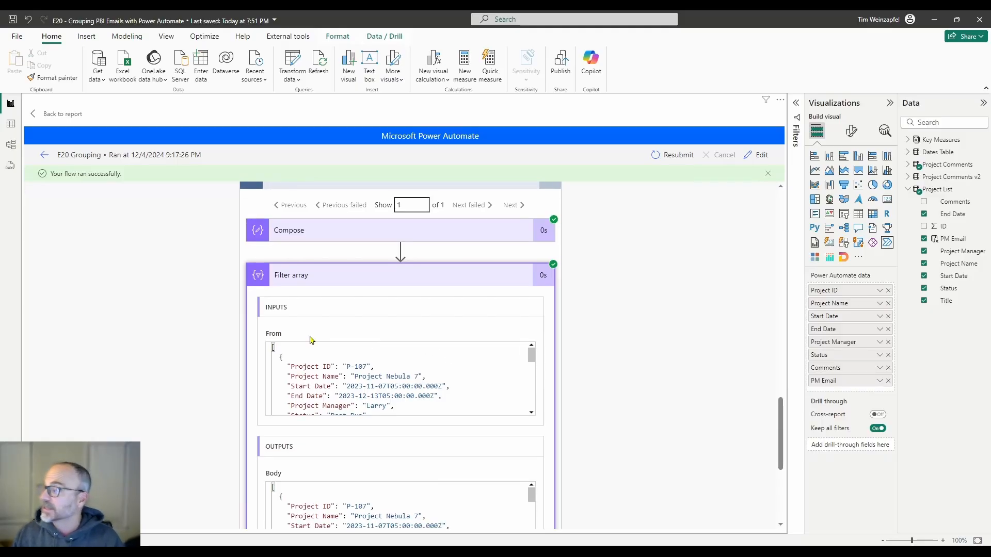
pyautogui.scroll(-1, 391, 323)
pyautogui.scroll(-1, 357, 327)
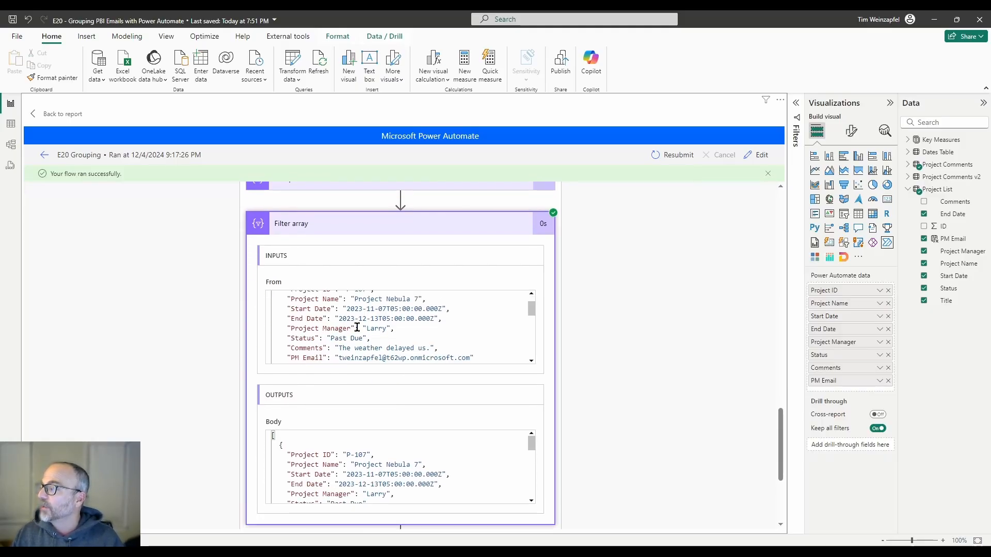
pyautogui.click(293, 355)
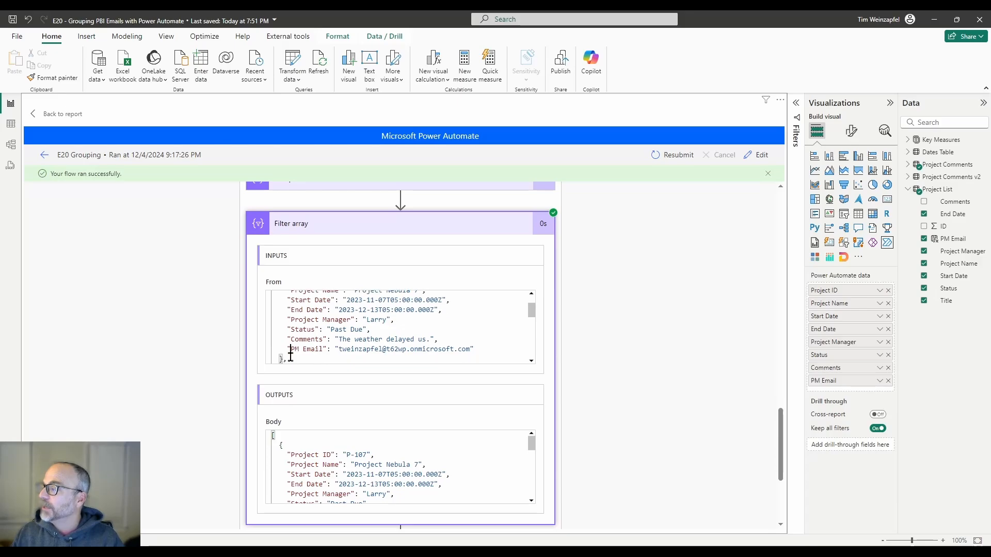
pyautogui.hotkey('ctrl', 'a')
pyautogui.scroll(-8, 303, 301)
pyautogui.scroll(4, 318, 329)
# Highlight the PM Email field in a Filter array input record and check it against the Compose action's email value.
pyautogui.click(312, 339)
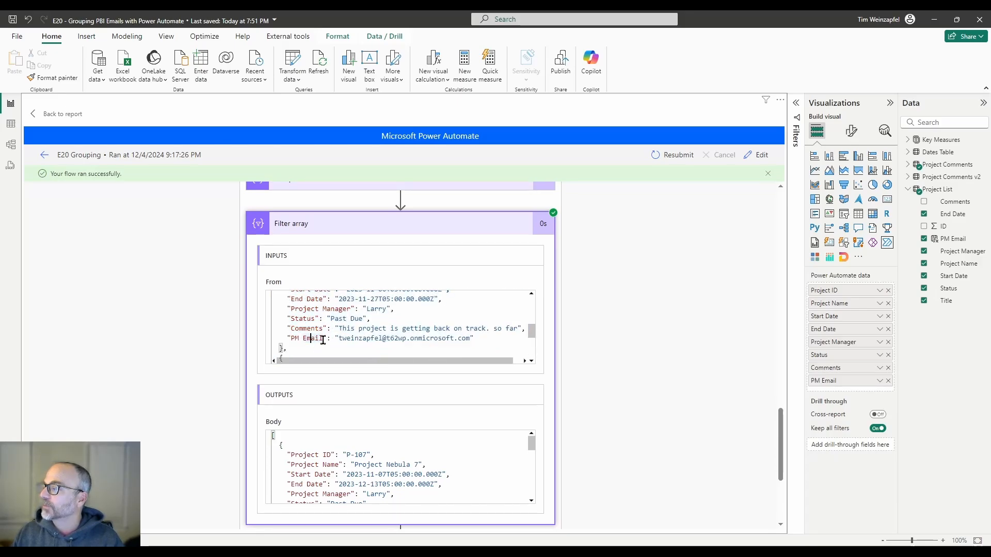
pyautogui.moveTo(325, 338); pyautogui.dragTo(291, 338)
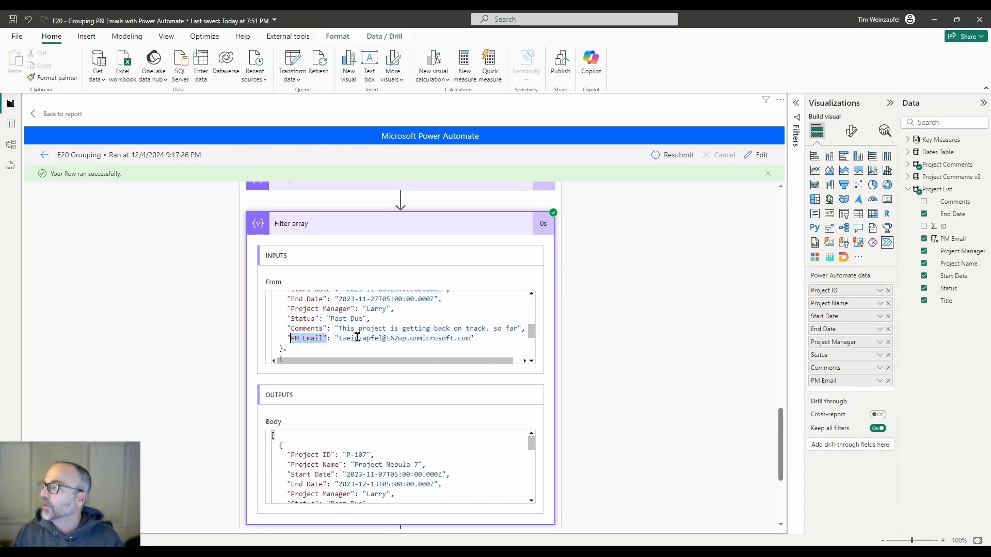
pyautogui.scroll(-1, 361, 333)
pyautogui.scroll(1, 381, 275)
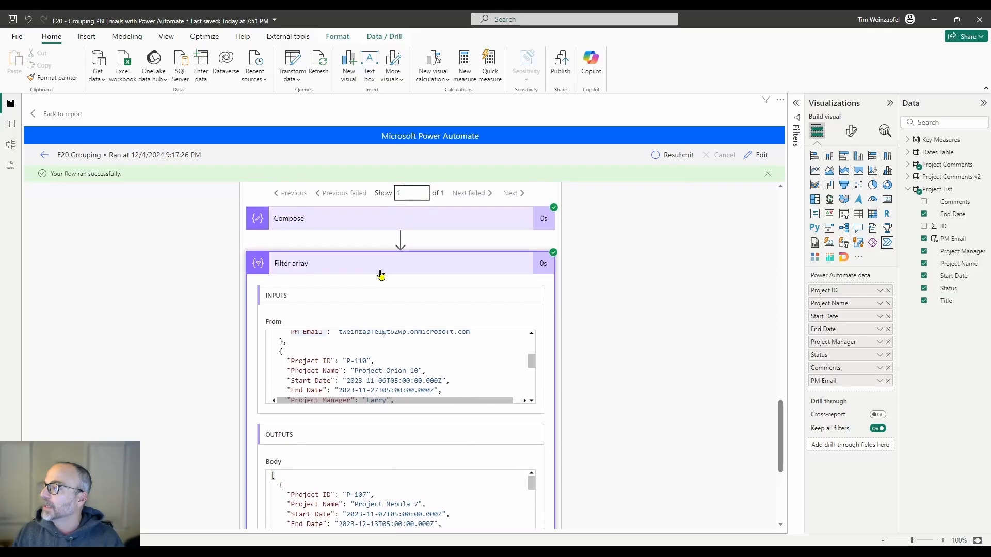
pyautogui.click(354, 240)
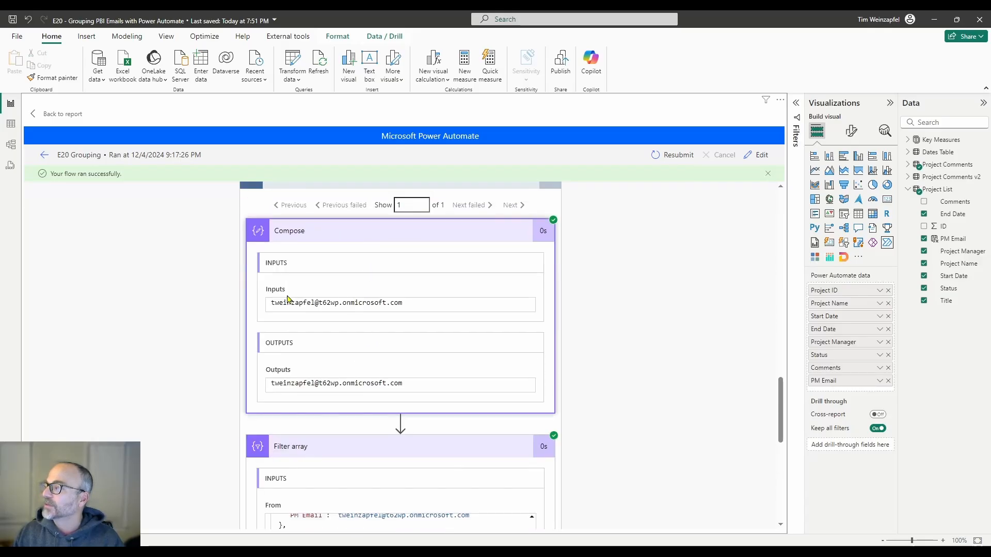
pyautogui.click(320, 231)
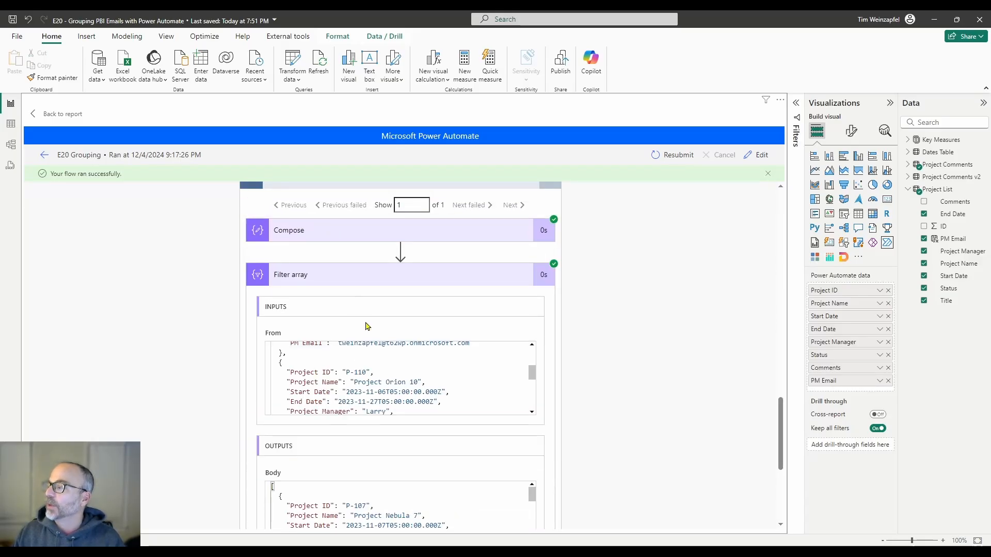
# Examine the project records in the Filter array output, checking fields such as Project Name, End Date, Comments and PM Email.
pyautogui.scroll(-4, 590, 401)
pyautogui.scroll(-1, 396, 305)
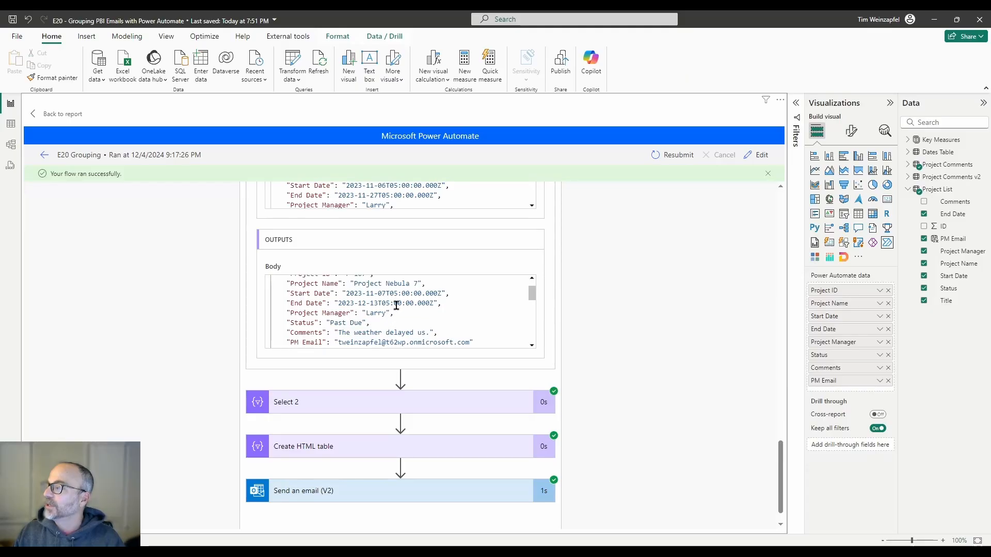
pyautogui.scroll(-1, 400, 304)
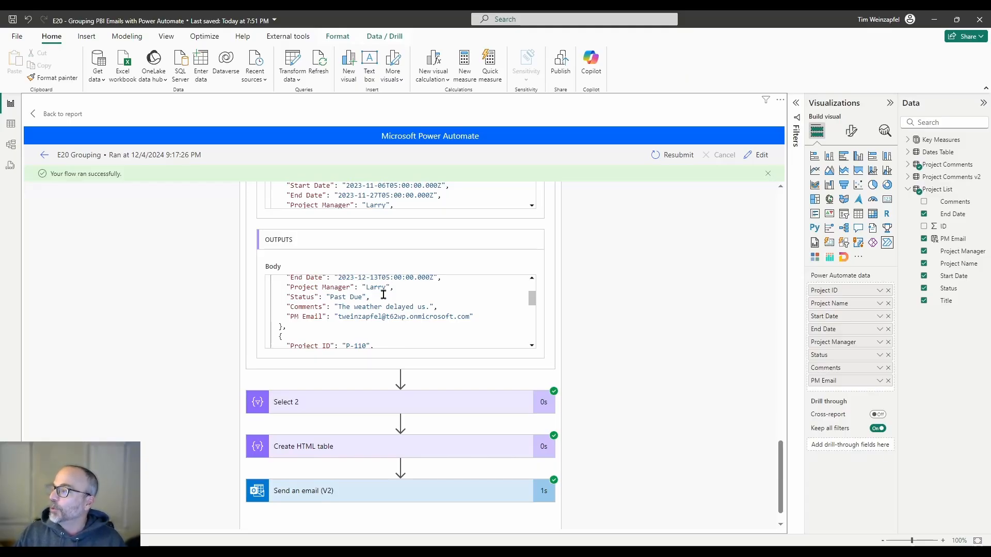
pyautogui.scroll(2, 384, 295)
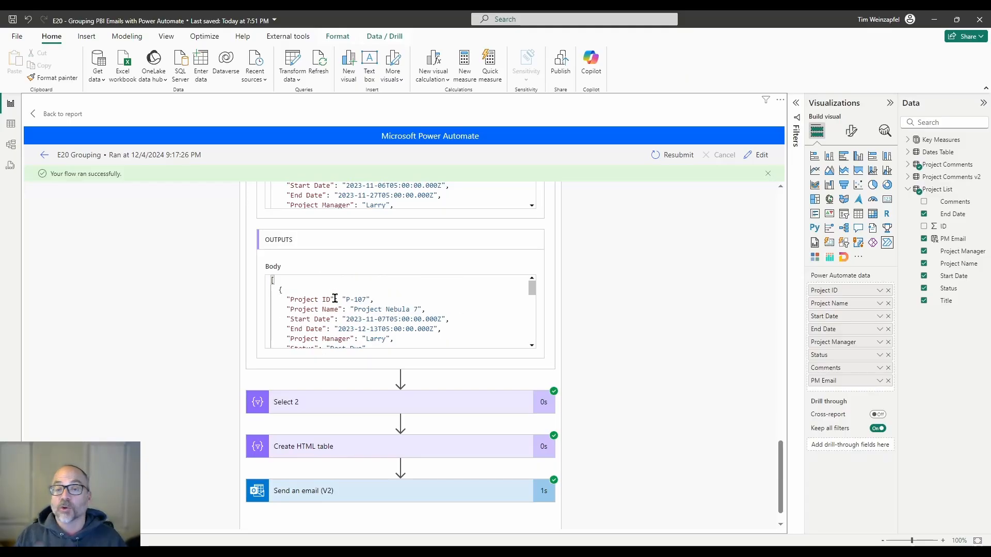
pyautogui.scroll(-2, 320, 305)
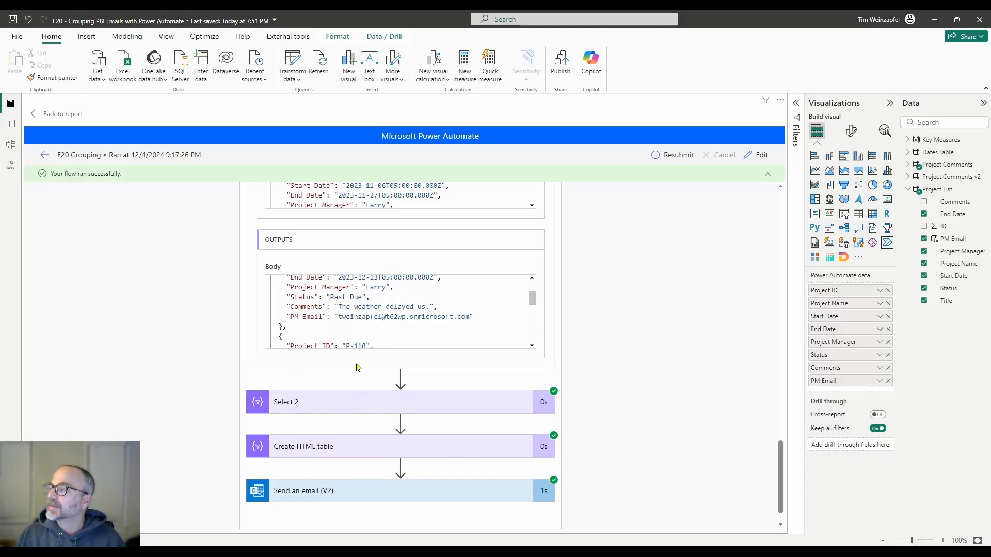
pyautogui.scroll(1, 358, 367)
pyautogui.scroll(1, 356, 359)
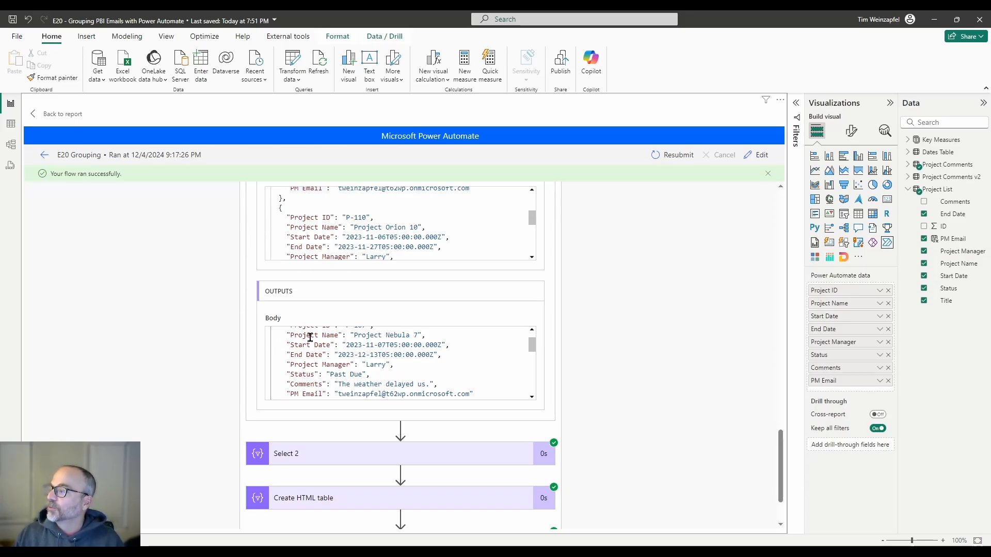
pyautogui.scroll(1, 313, 339)
pyautogui.moveTo(287, 361); pyautogui.dragTo(330, 360)
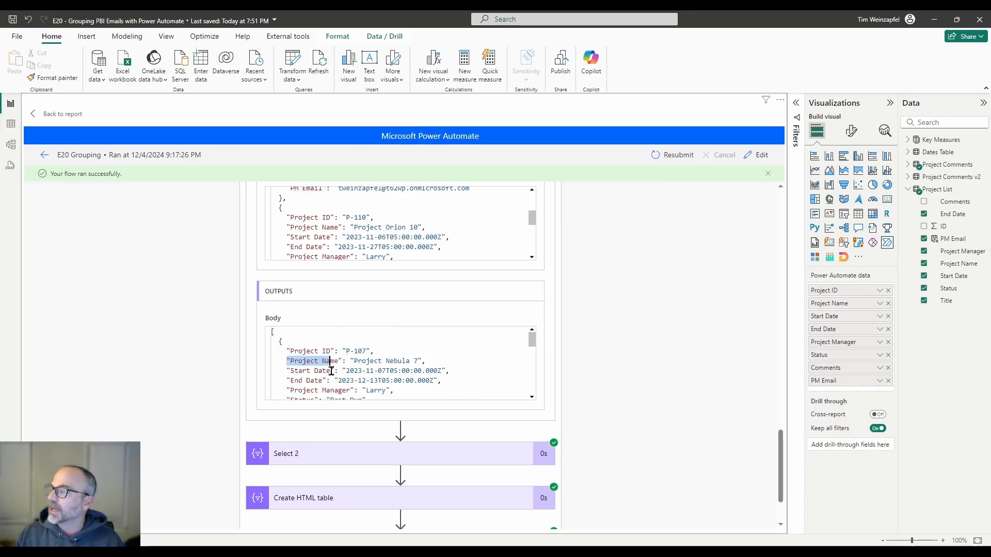
pyautogui.scroll(-1, 331, 361)
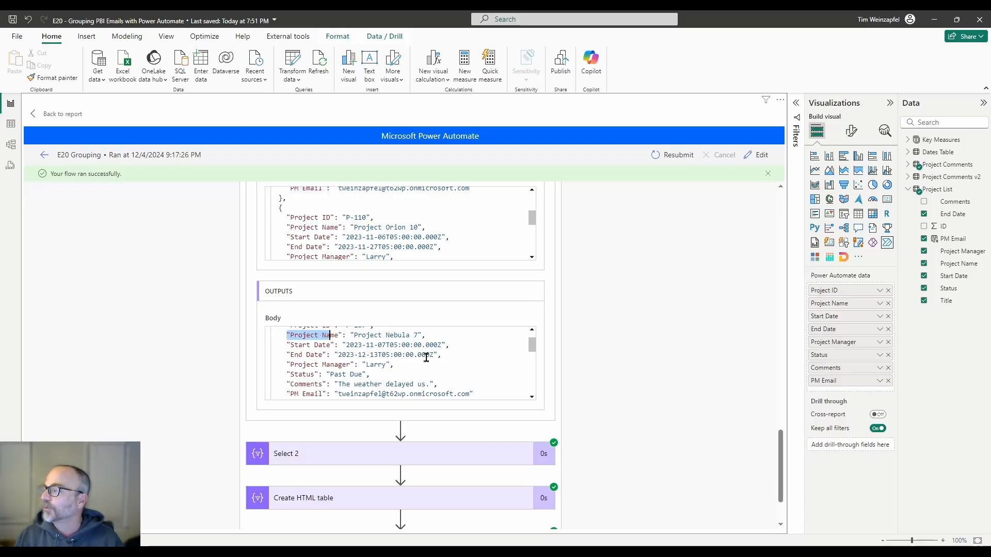
pyautogui.scroll(-1, 412, 356)
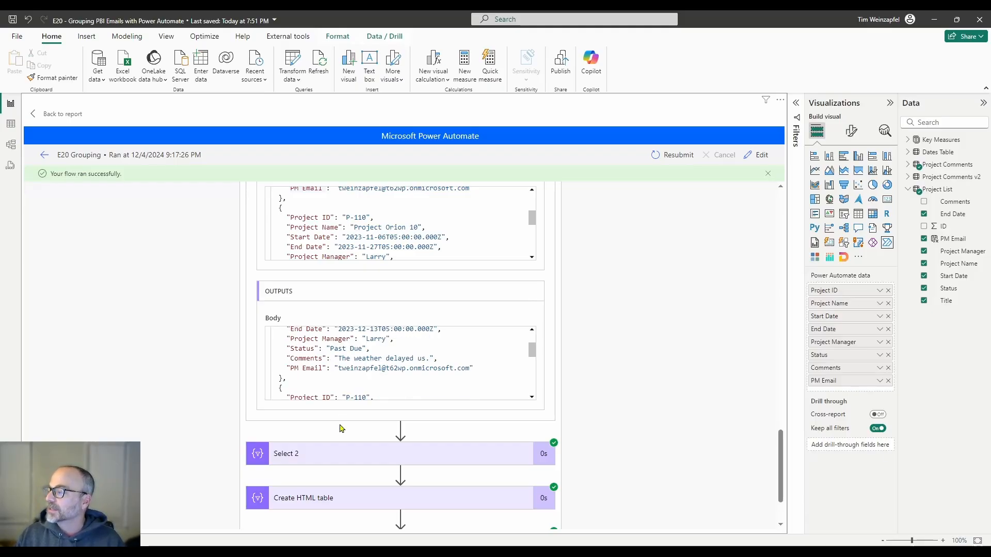
# Expand the Select 2 action and compare its full input records with its Project Name, End Date and Comments output.
pyautogui.click(345, 454)
pyautogui.scroll(-4, 615, 413)
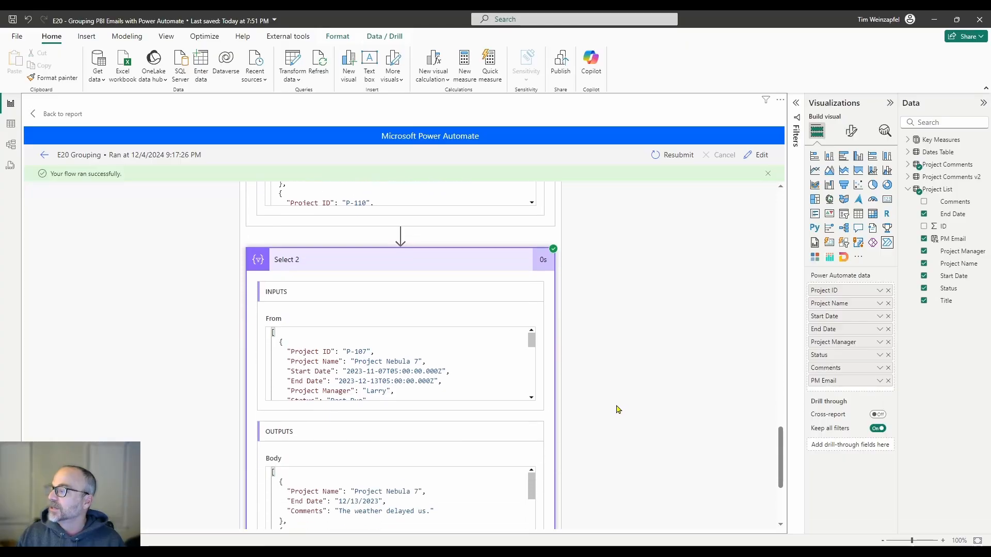
pyautogui.scroll(-2, 613, 391)
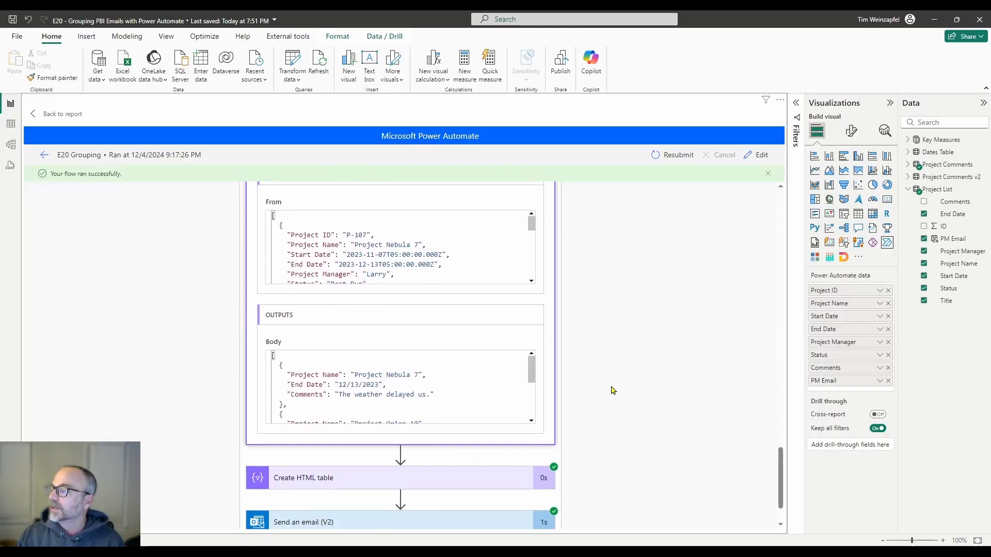
pyautogui.scroll(-1, 614, 391)
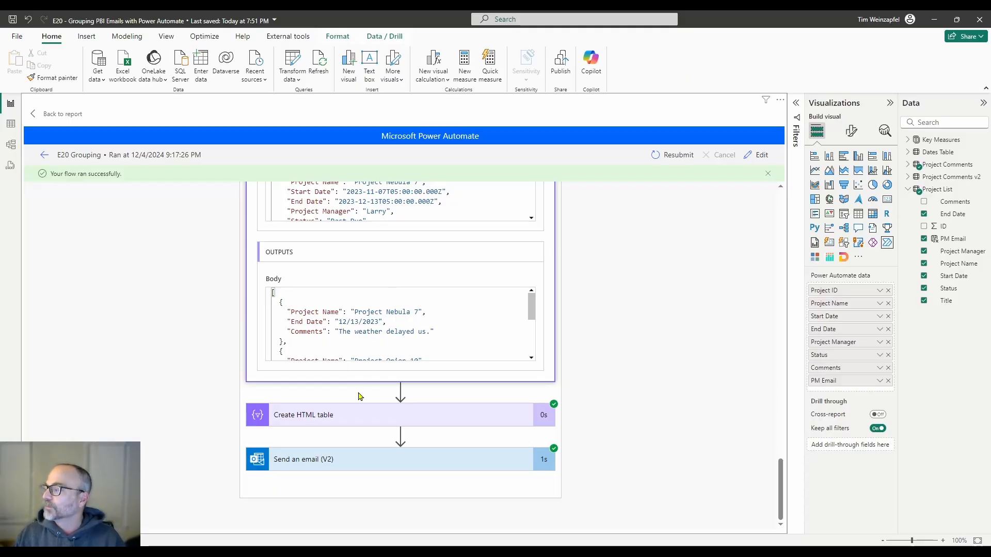
# Expand the Create HTML table action and compare its incoming records with the table in its output body.
pyautogui.click(465, 408)
pyautogui.scroll(-2, 554, 389)
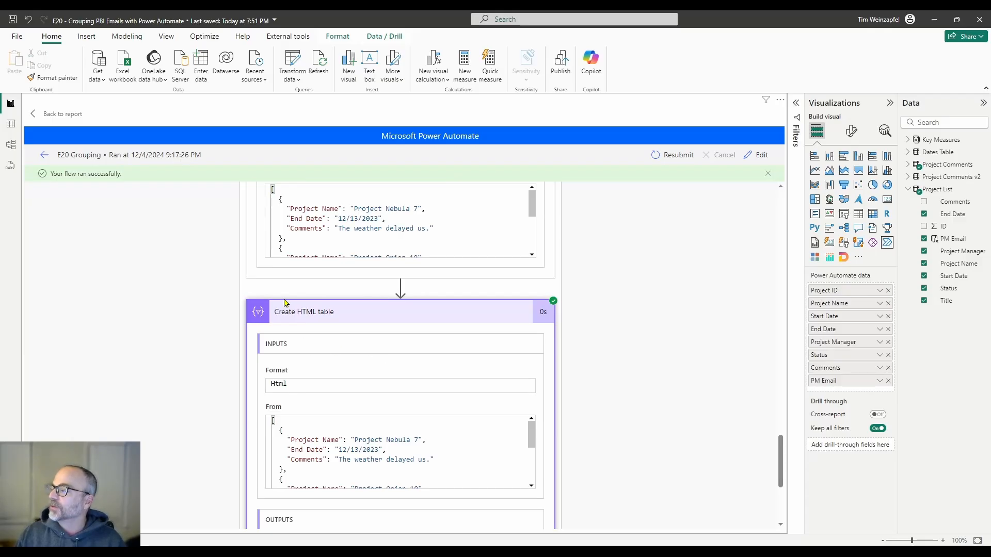
pyautogui.scroll(-1, 345, 323)
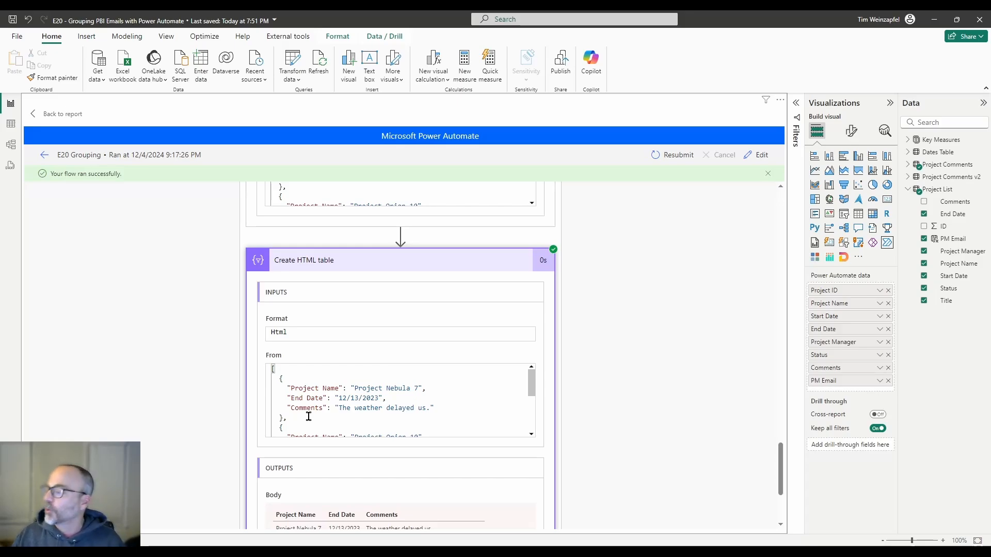
pyautogui.scroll(-2, 635, 346)
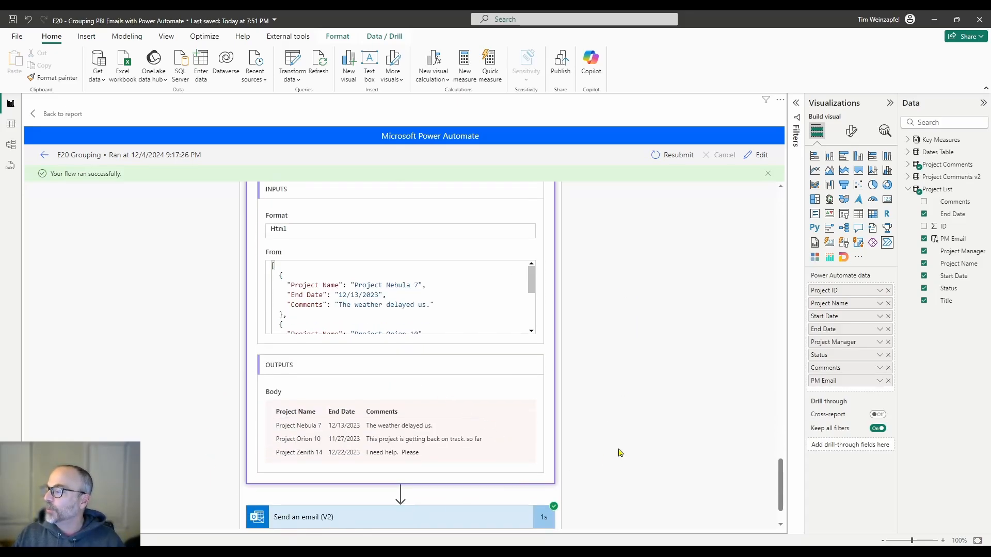
pyautogui.scroll(-1, 681, 416)
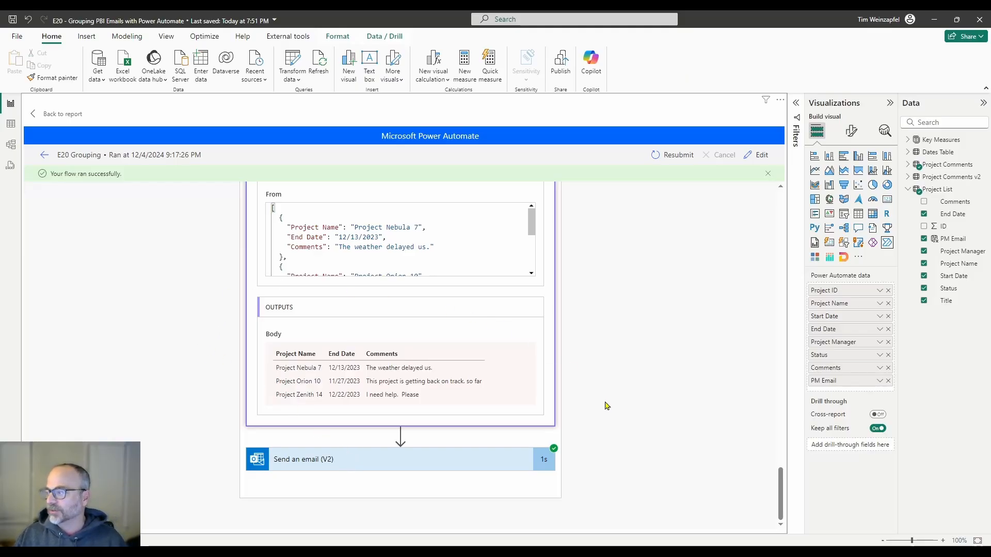
pyautogui.scroll(1, 285, 420)
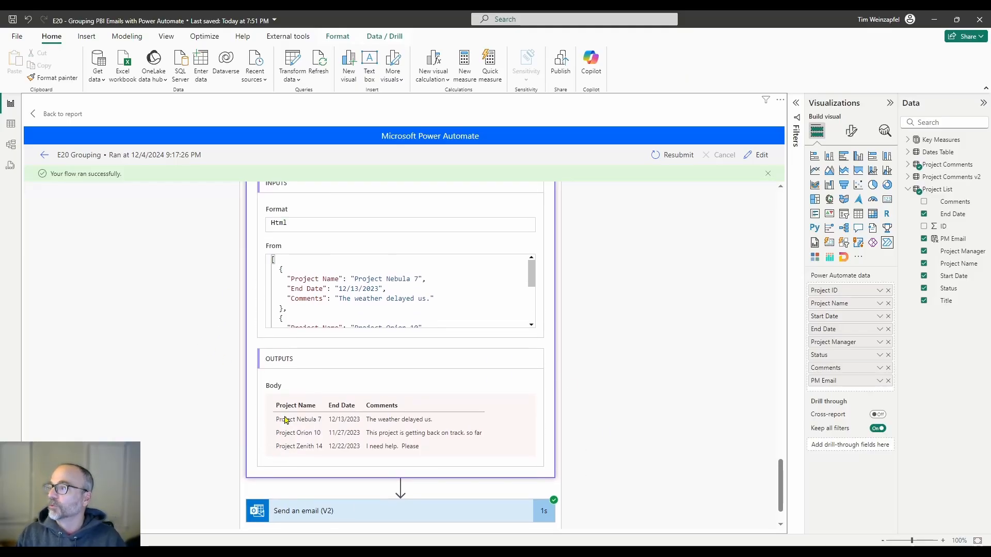